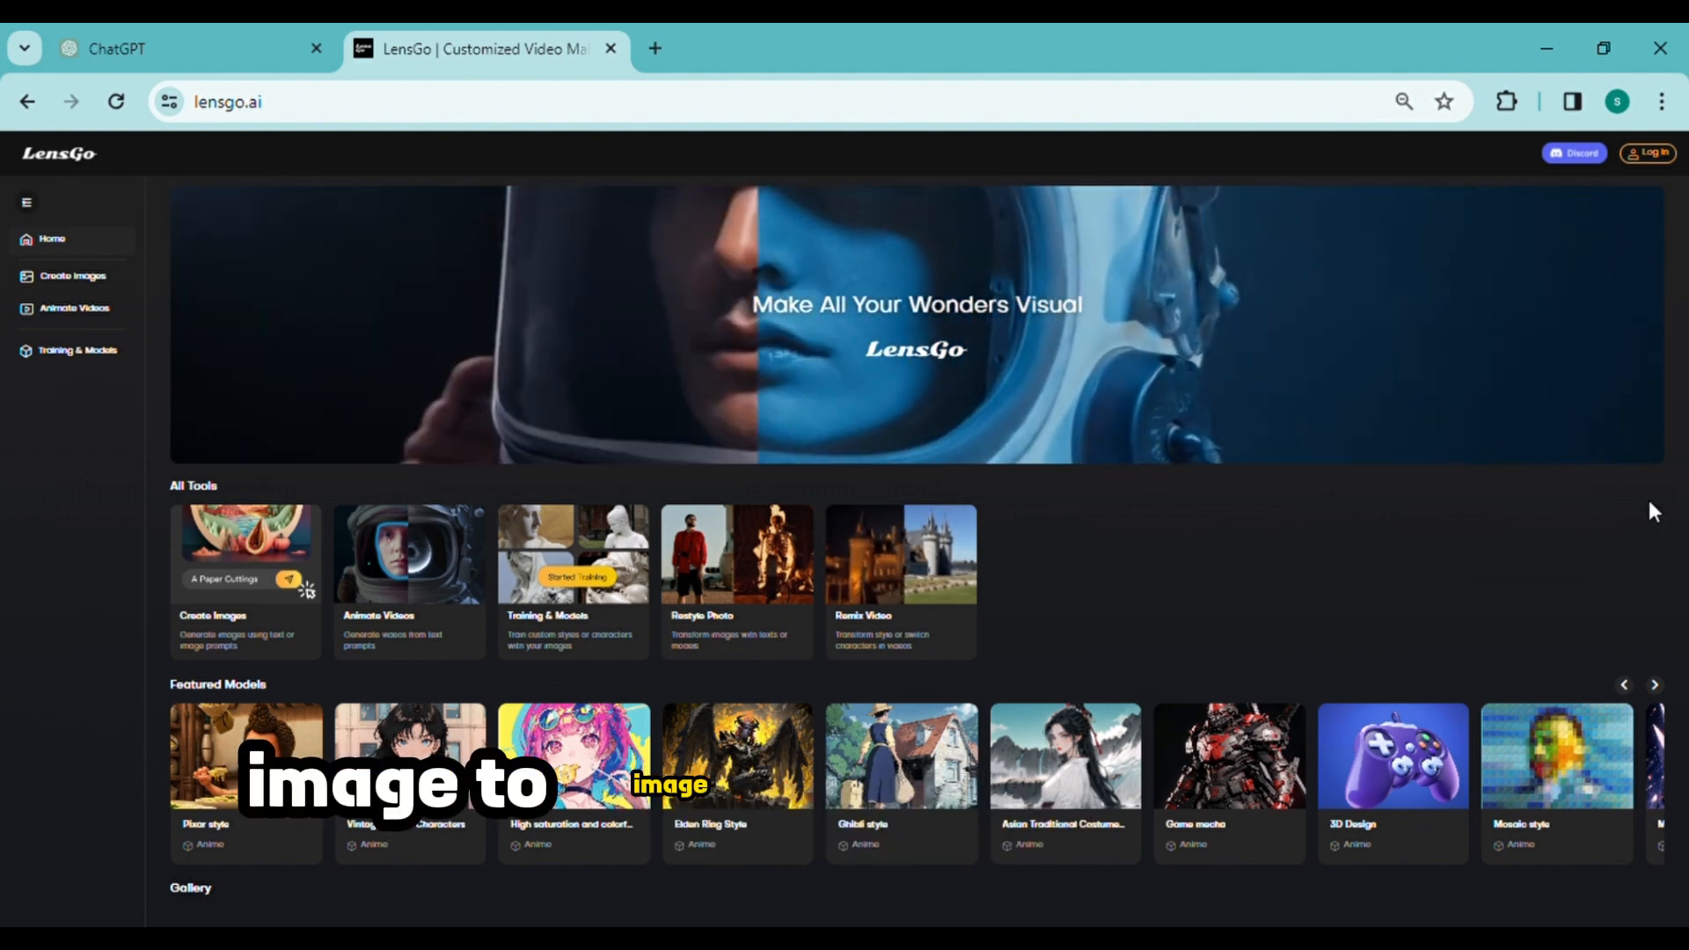
pyautogui.click(1654, 685)
pyautogui.hotkey('ctrl', '-')
pyautogui.hotkey('ctrl', '-')
pyautogui.hotkey('ctrl', '-')
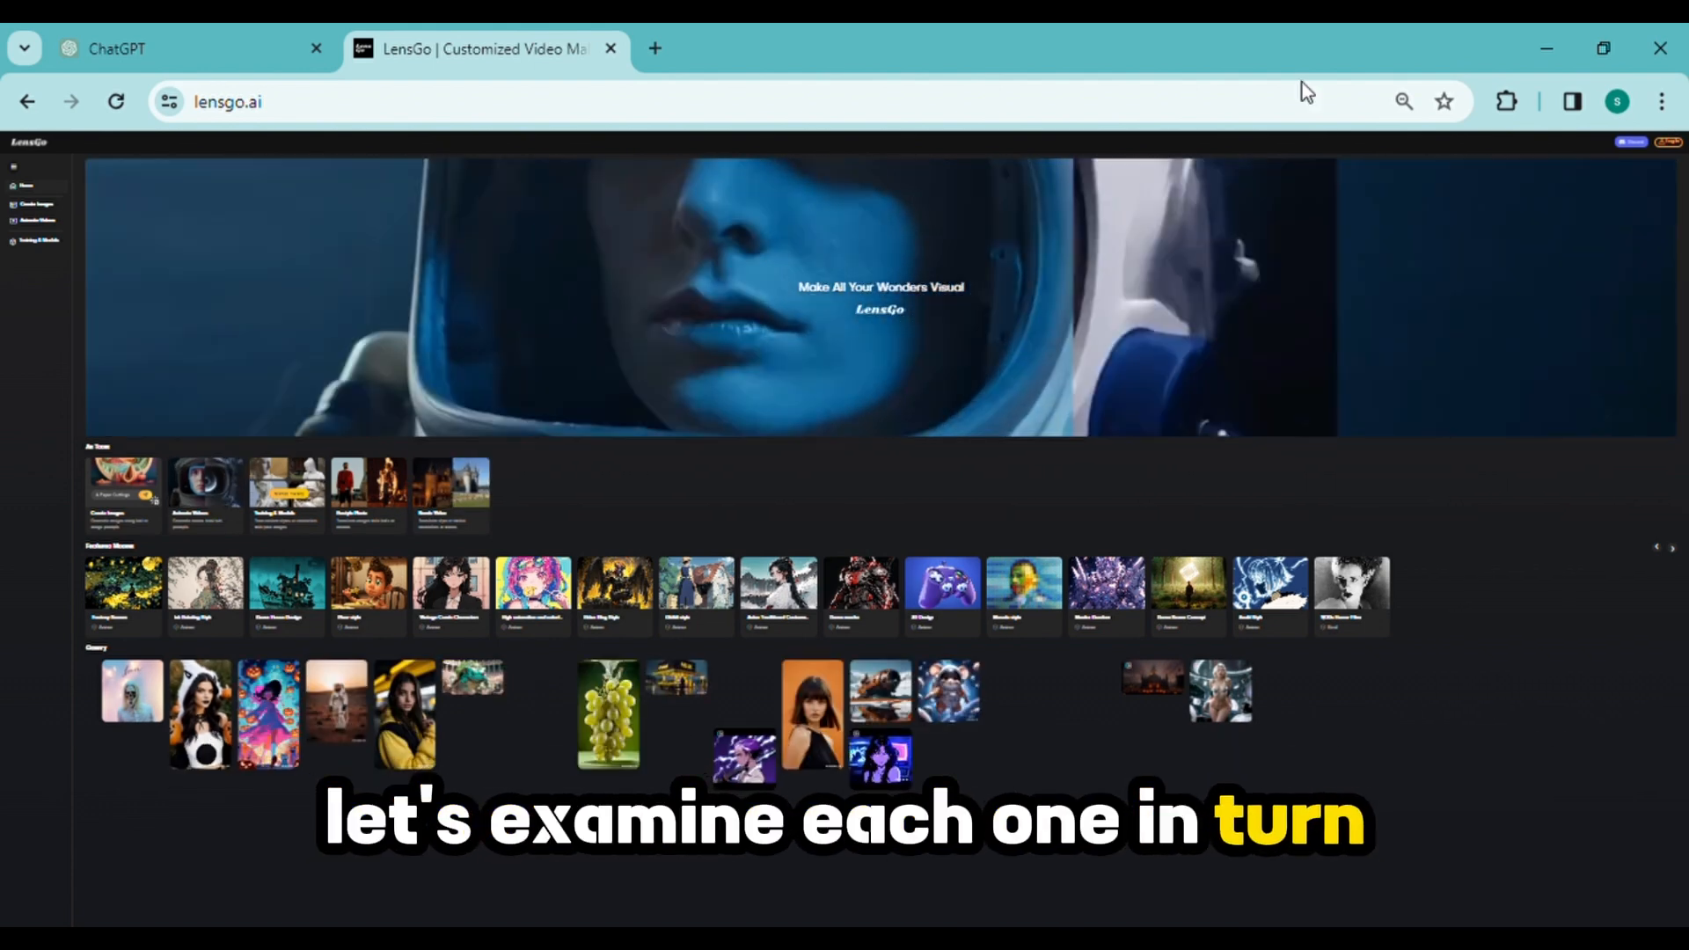
pyautogui.hotkey('ctrl', '+')
pyautogui.hotkey('ctrl', '+')
pyautogui.hotkey('ctrl', '+')
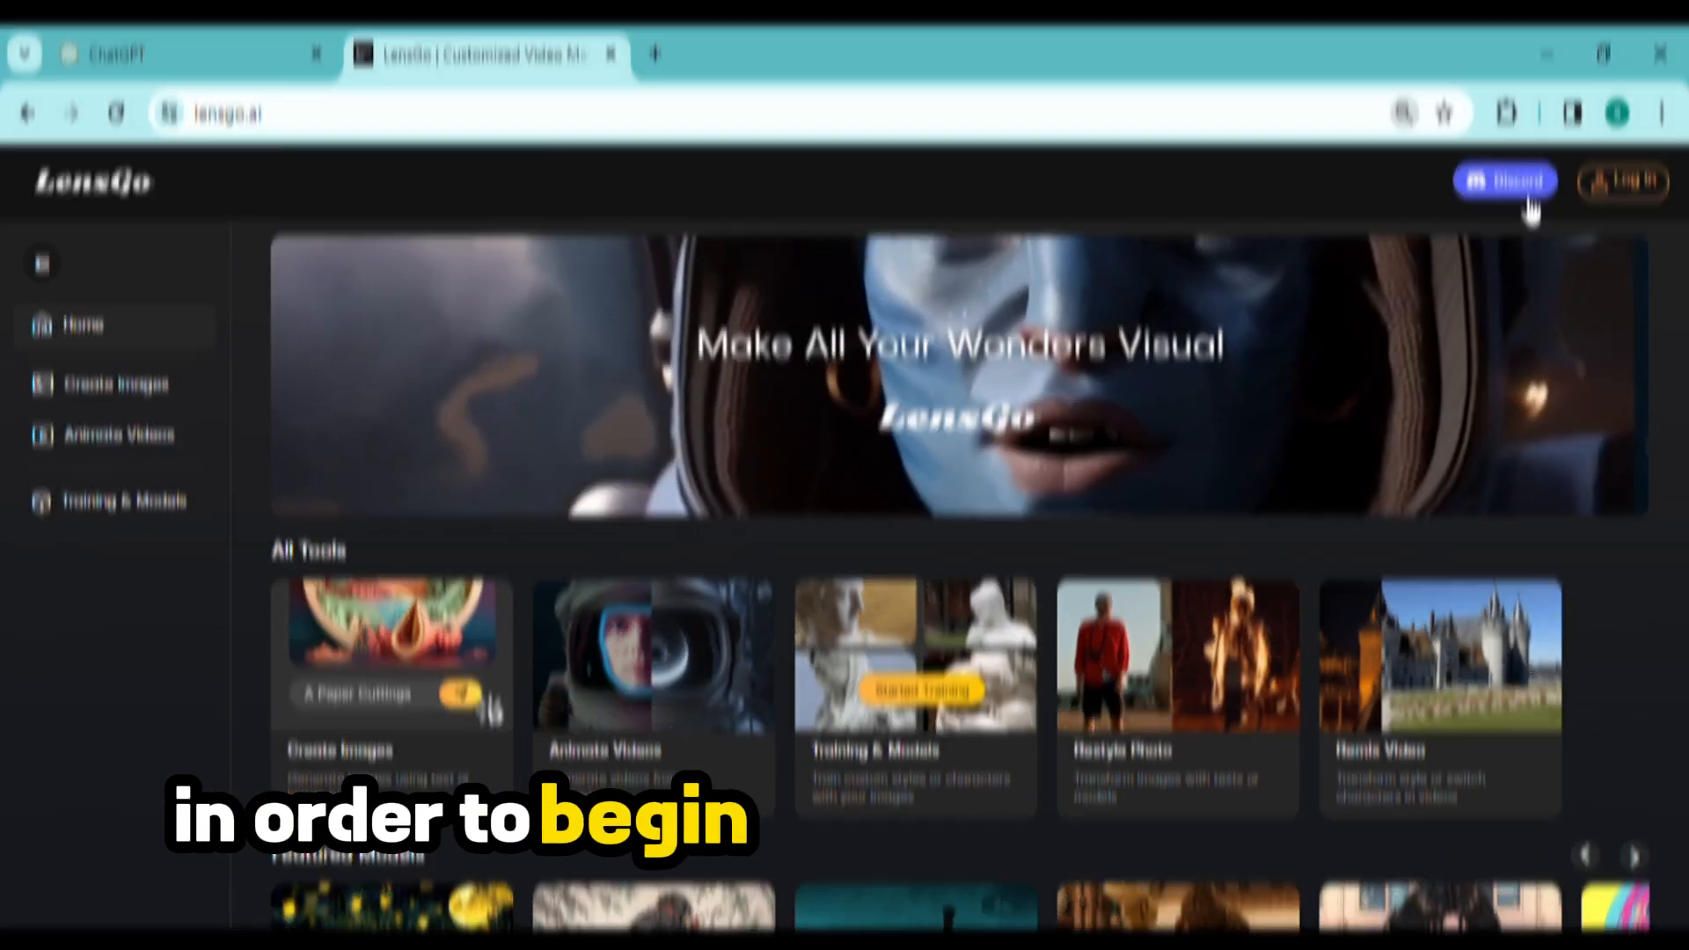
# Step: Open the LensGo Discord link, and log in to the LensGo site with a Google account
pyautogui.click(1527, 203)
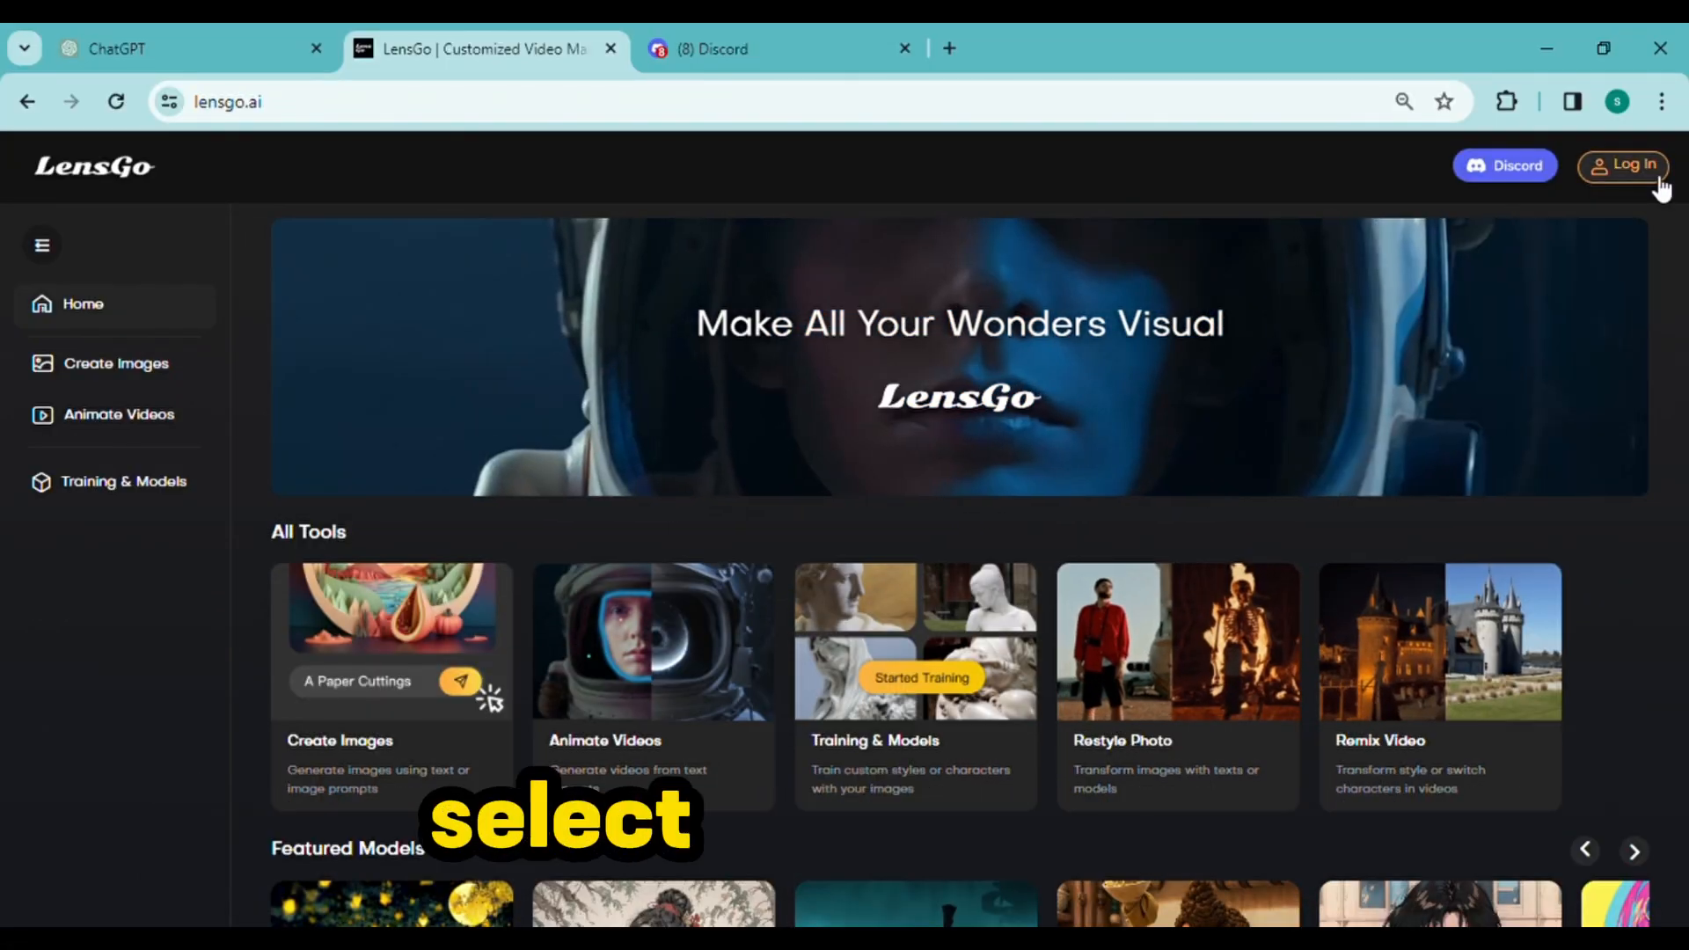
pyautogui.click(1651, 172)
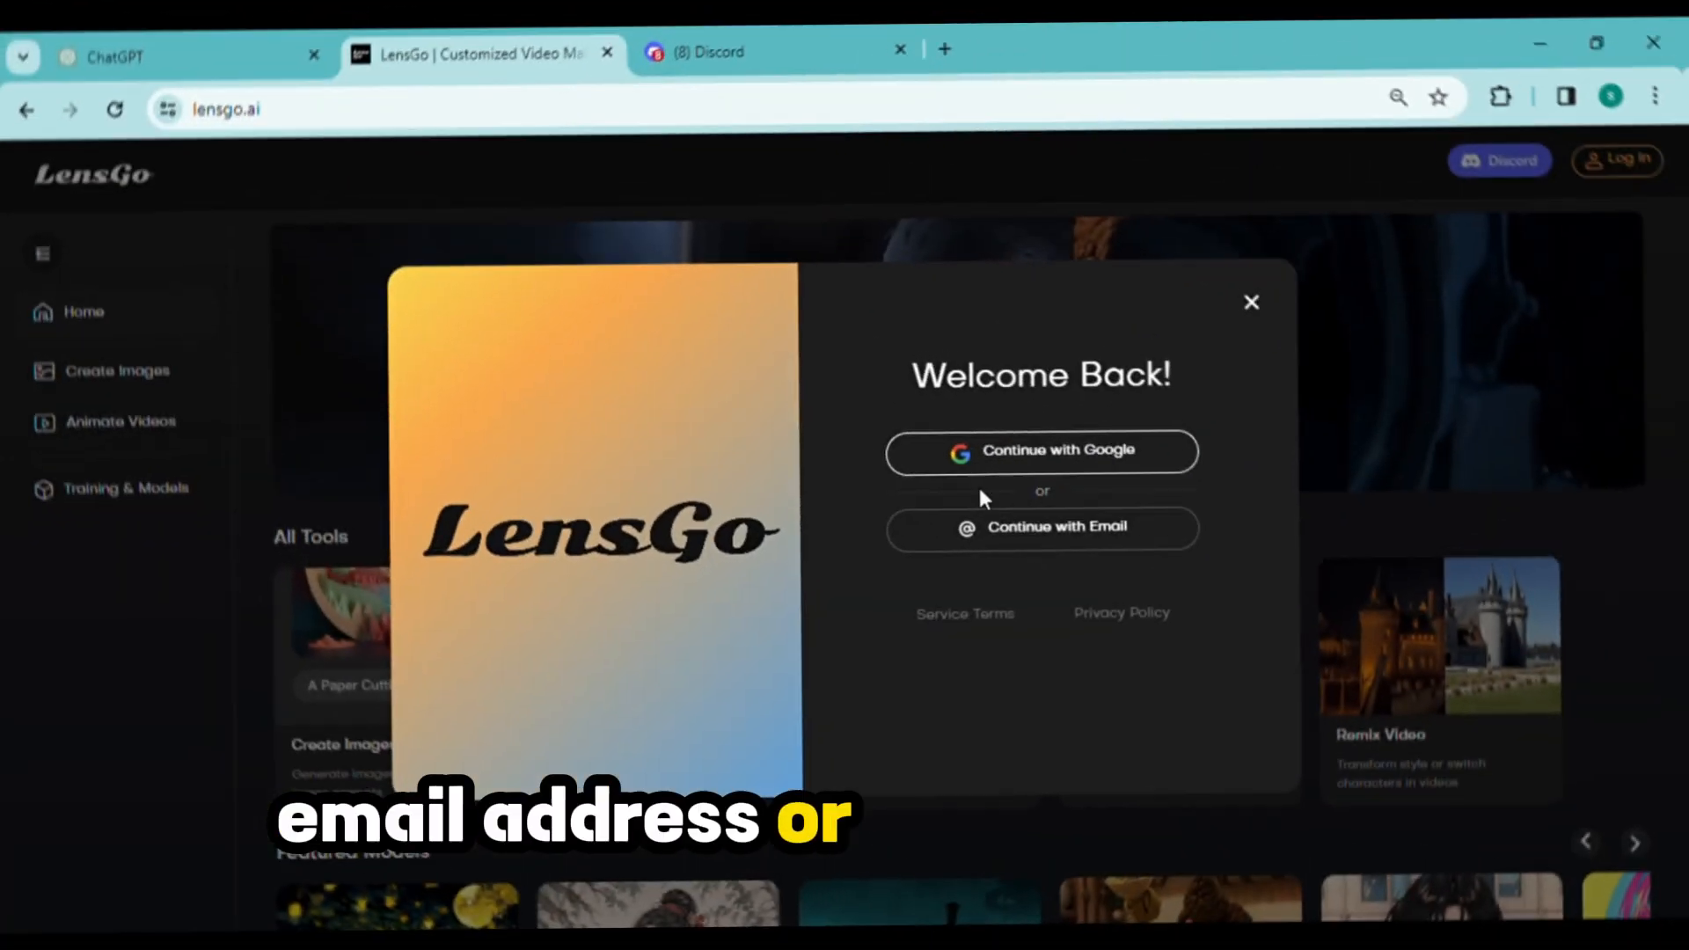
pyautogui.click(1064, 484)
pyautogui.click(910, 476)
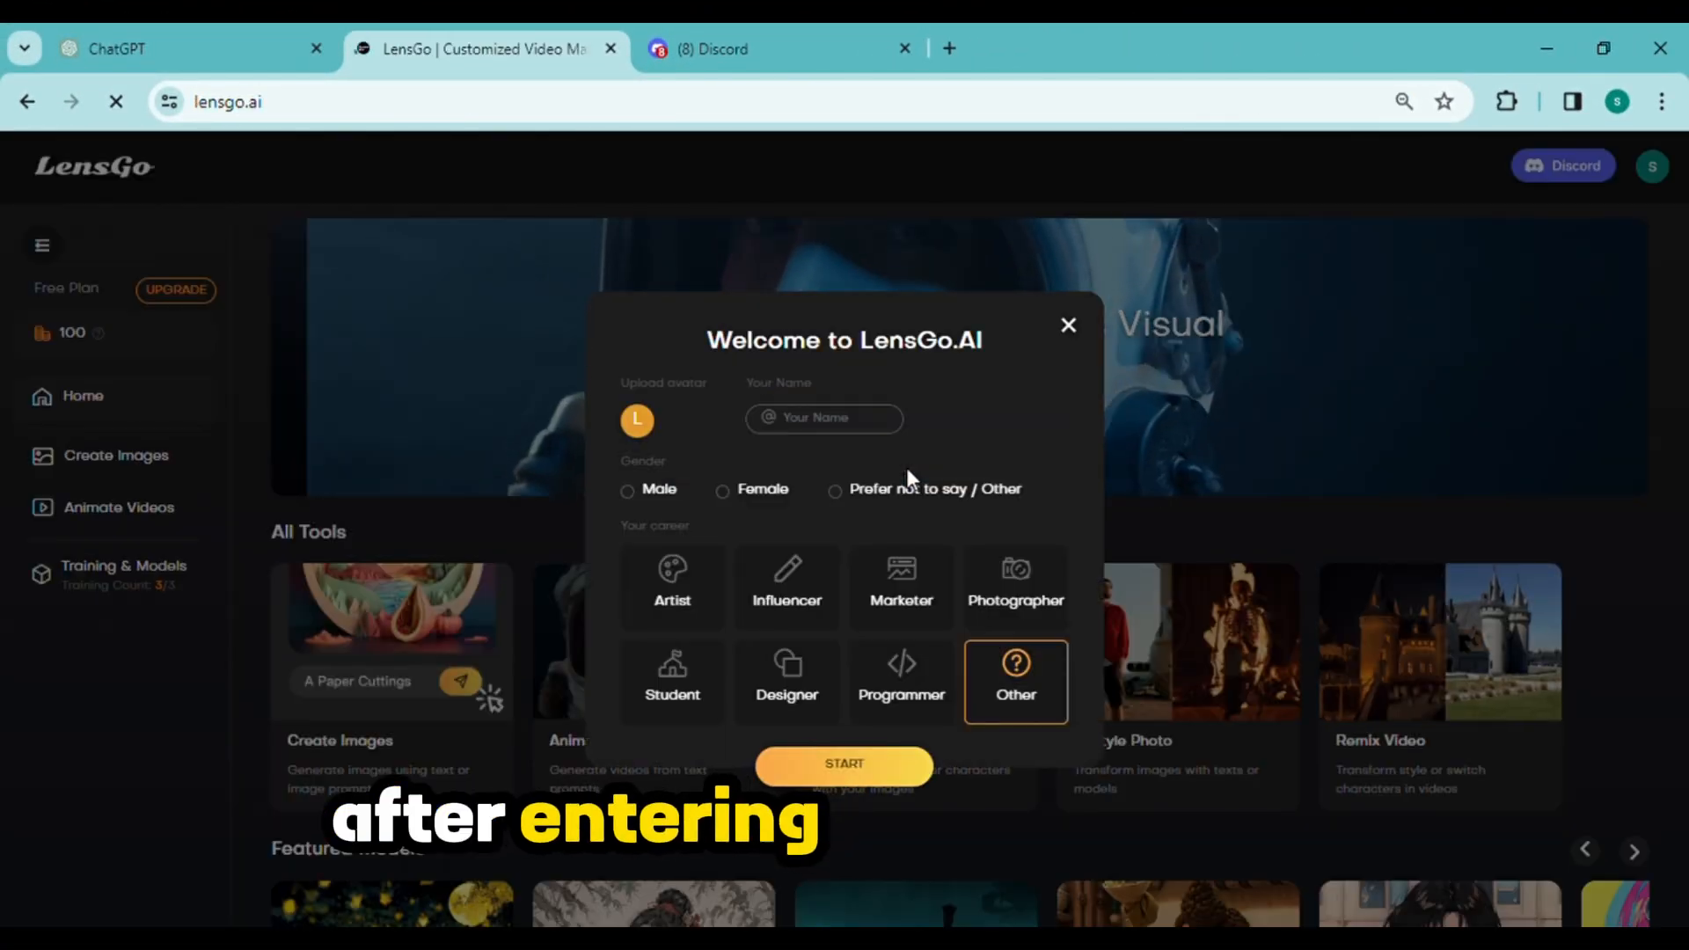
# Step: Fill in the welcome profile with the display name and the gender Female
pyautogui.click(821, 431)
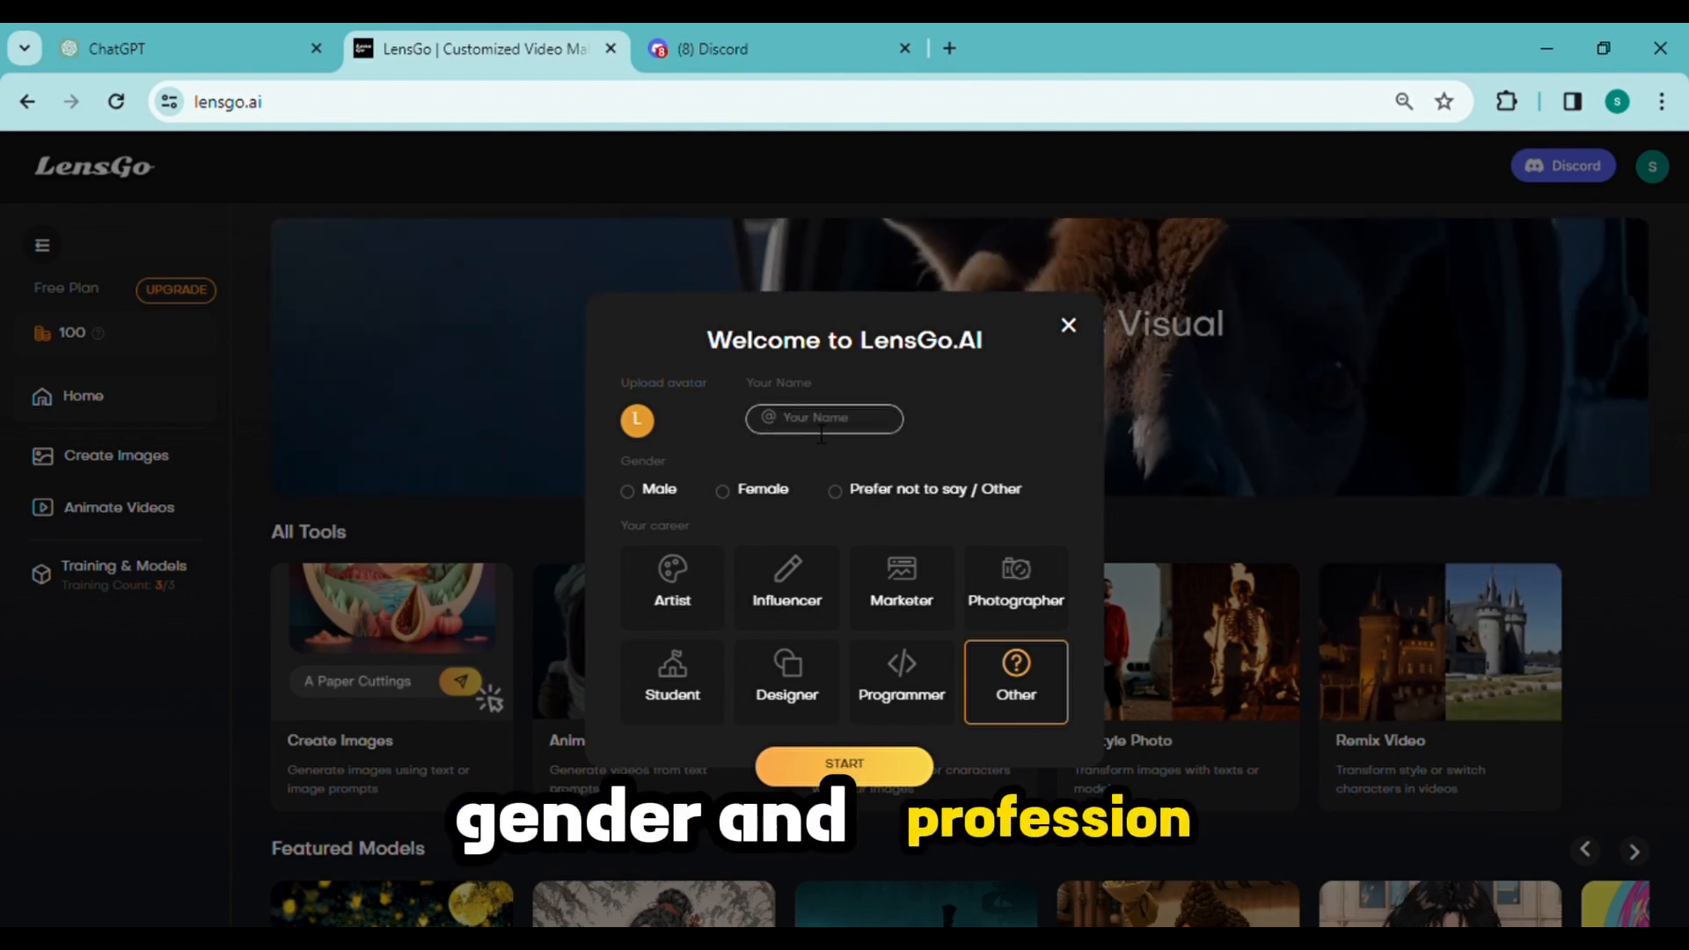
pyautogui.write('Evenings Empowered B')
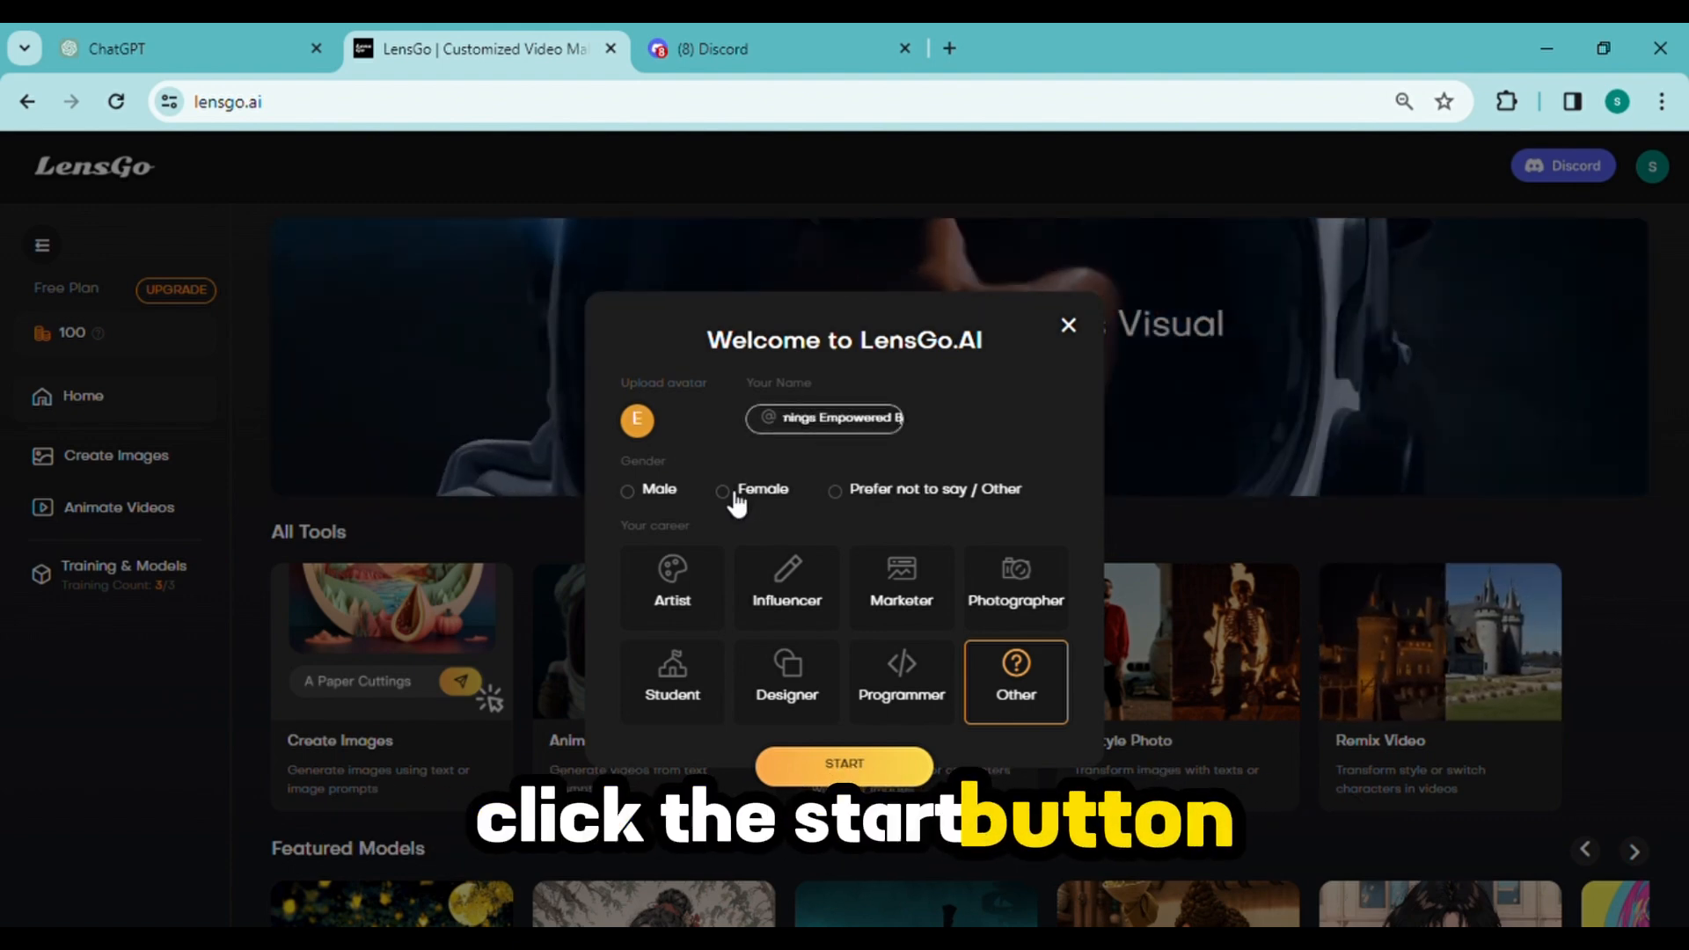
pyautogui.click(724, 491)
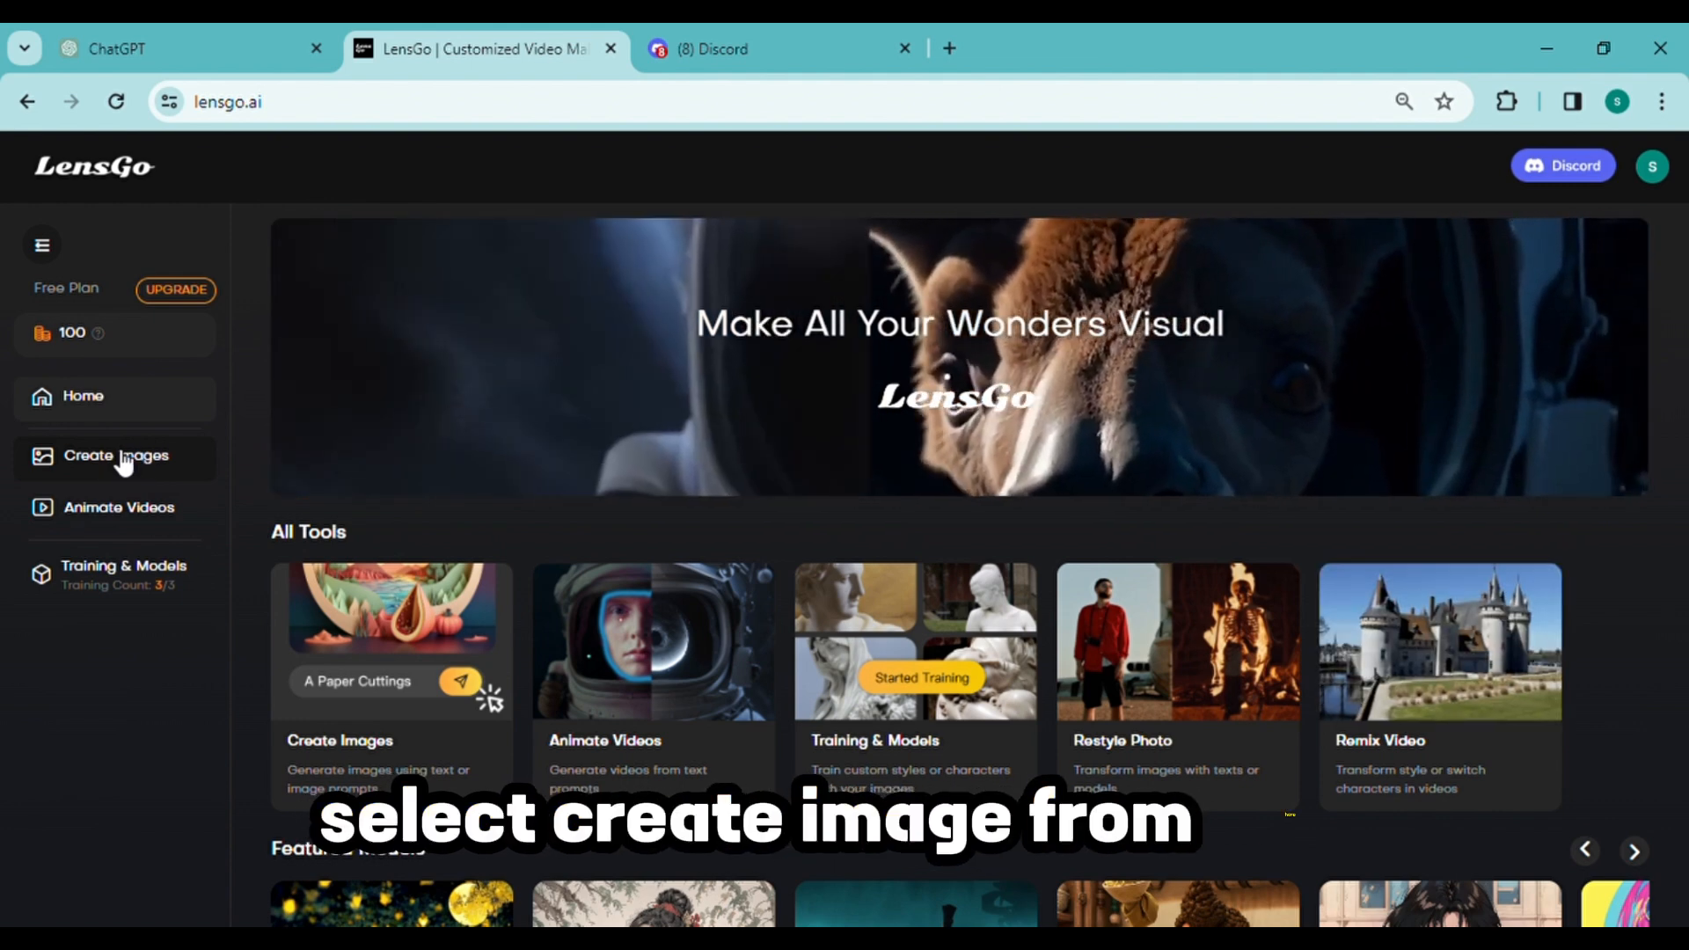
# Step: Set up image creation with the Real model, 16:9 image dimensions and four images
pyautogui.click(124, 459)
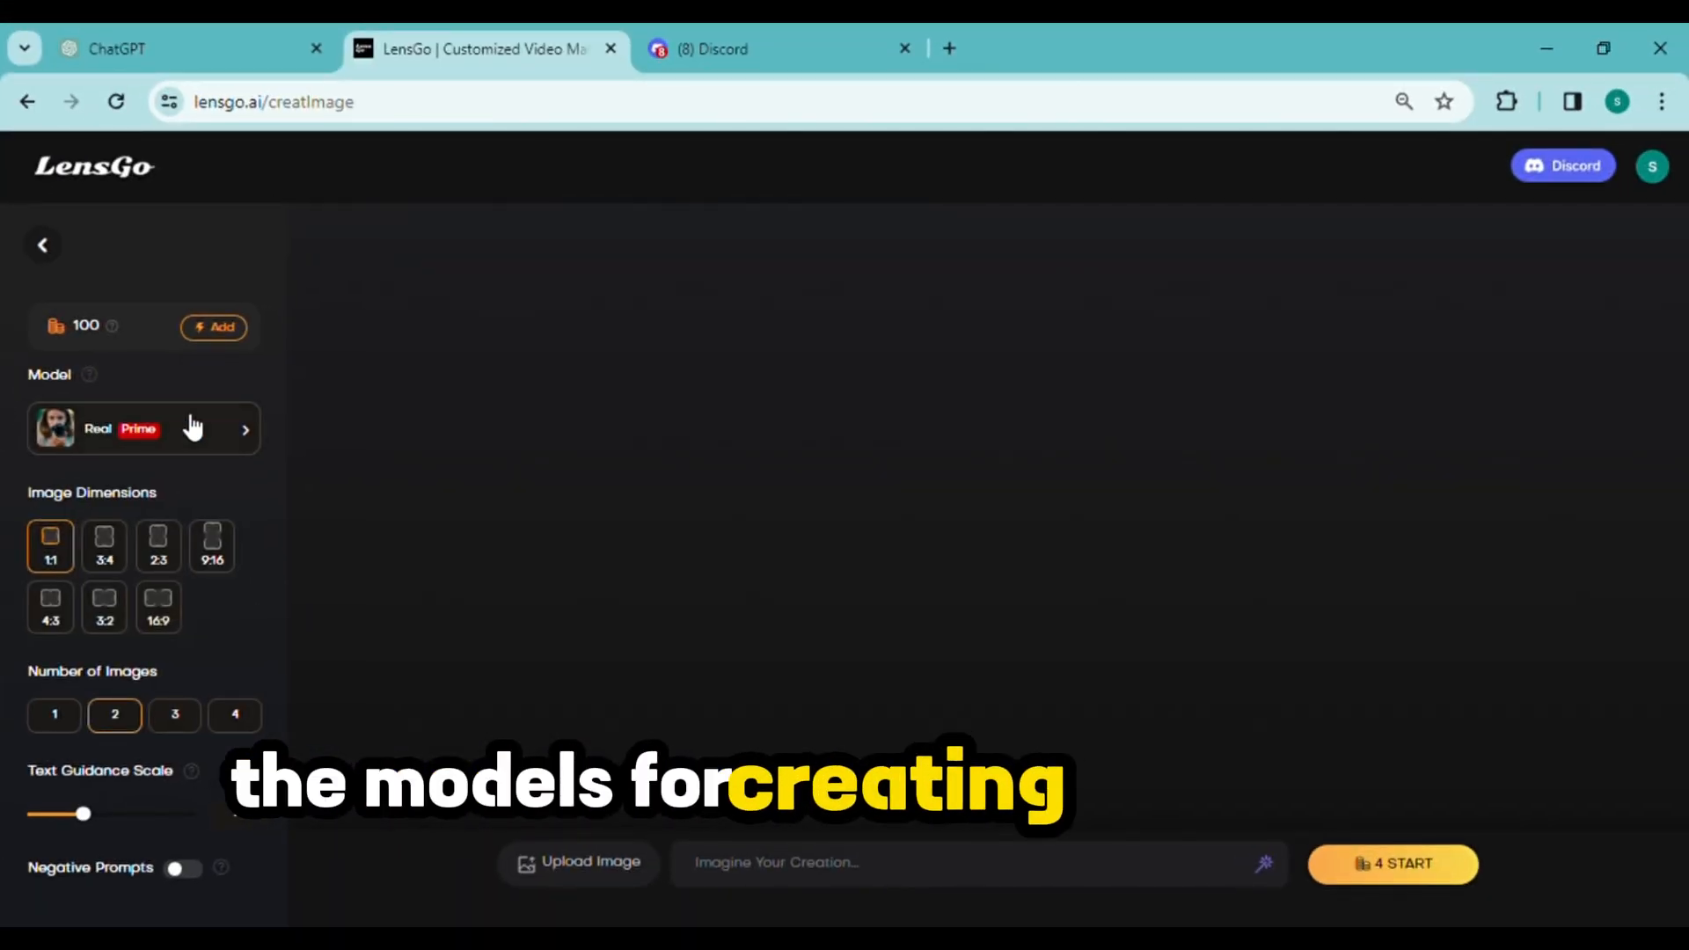
pyautogui.click(244, 440)
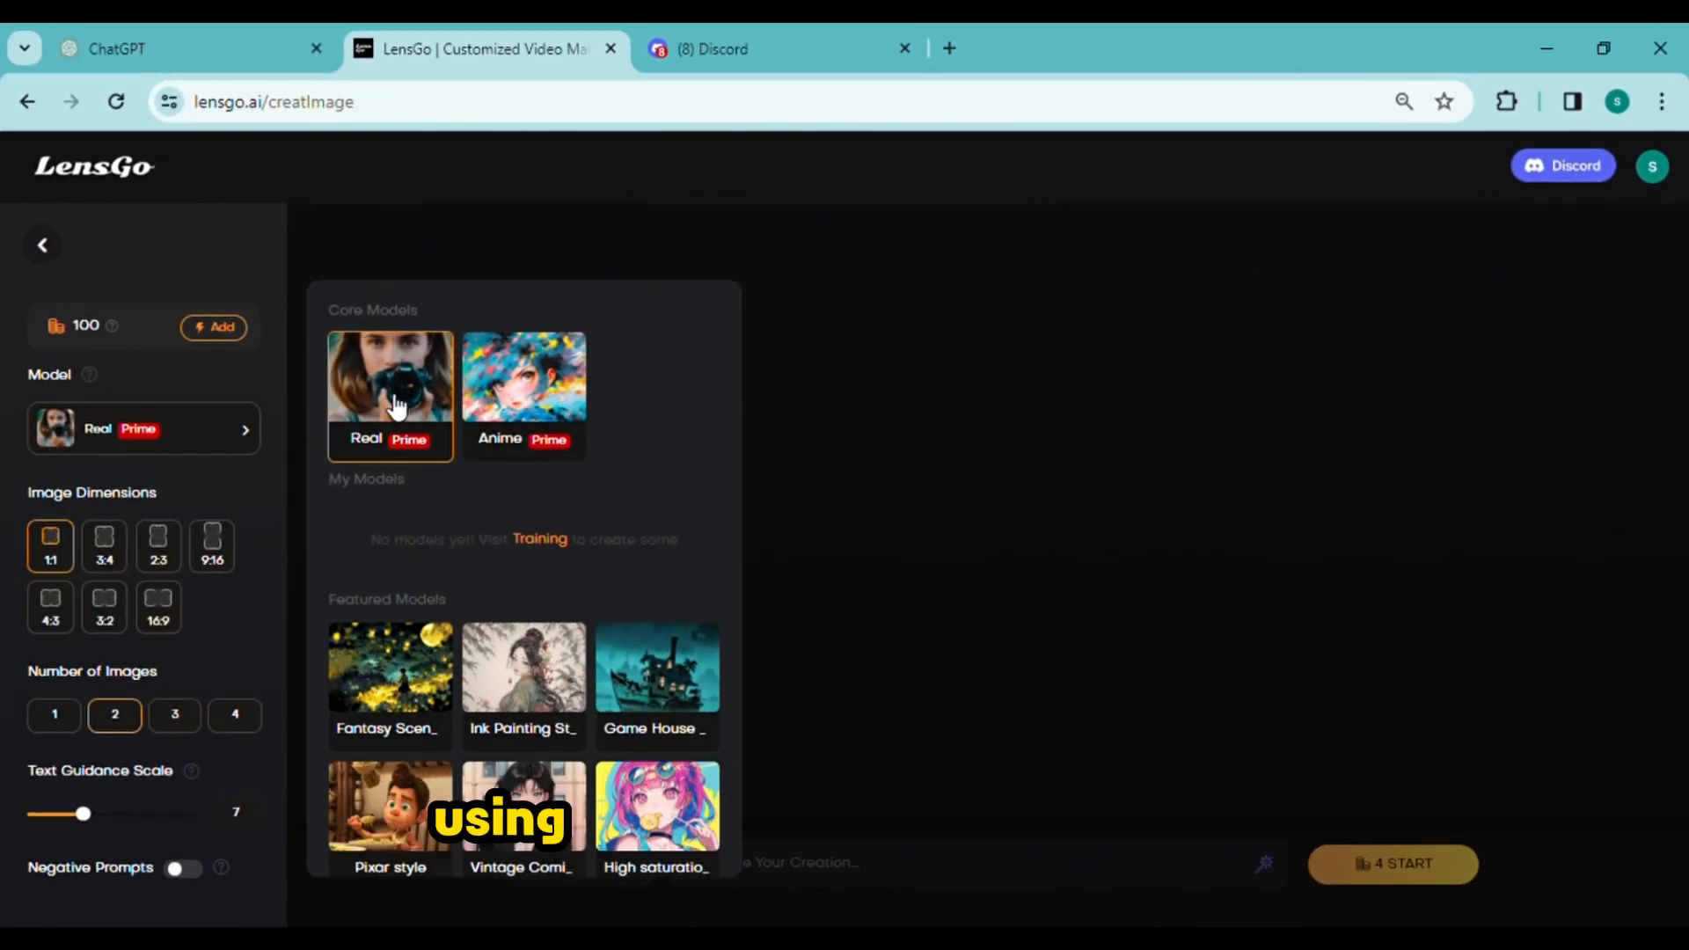
pyautogui.click(396, 406)
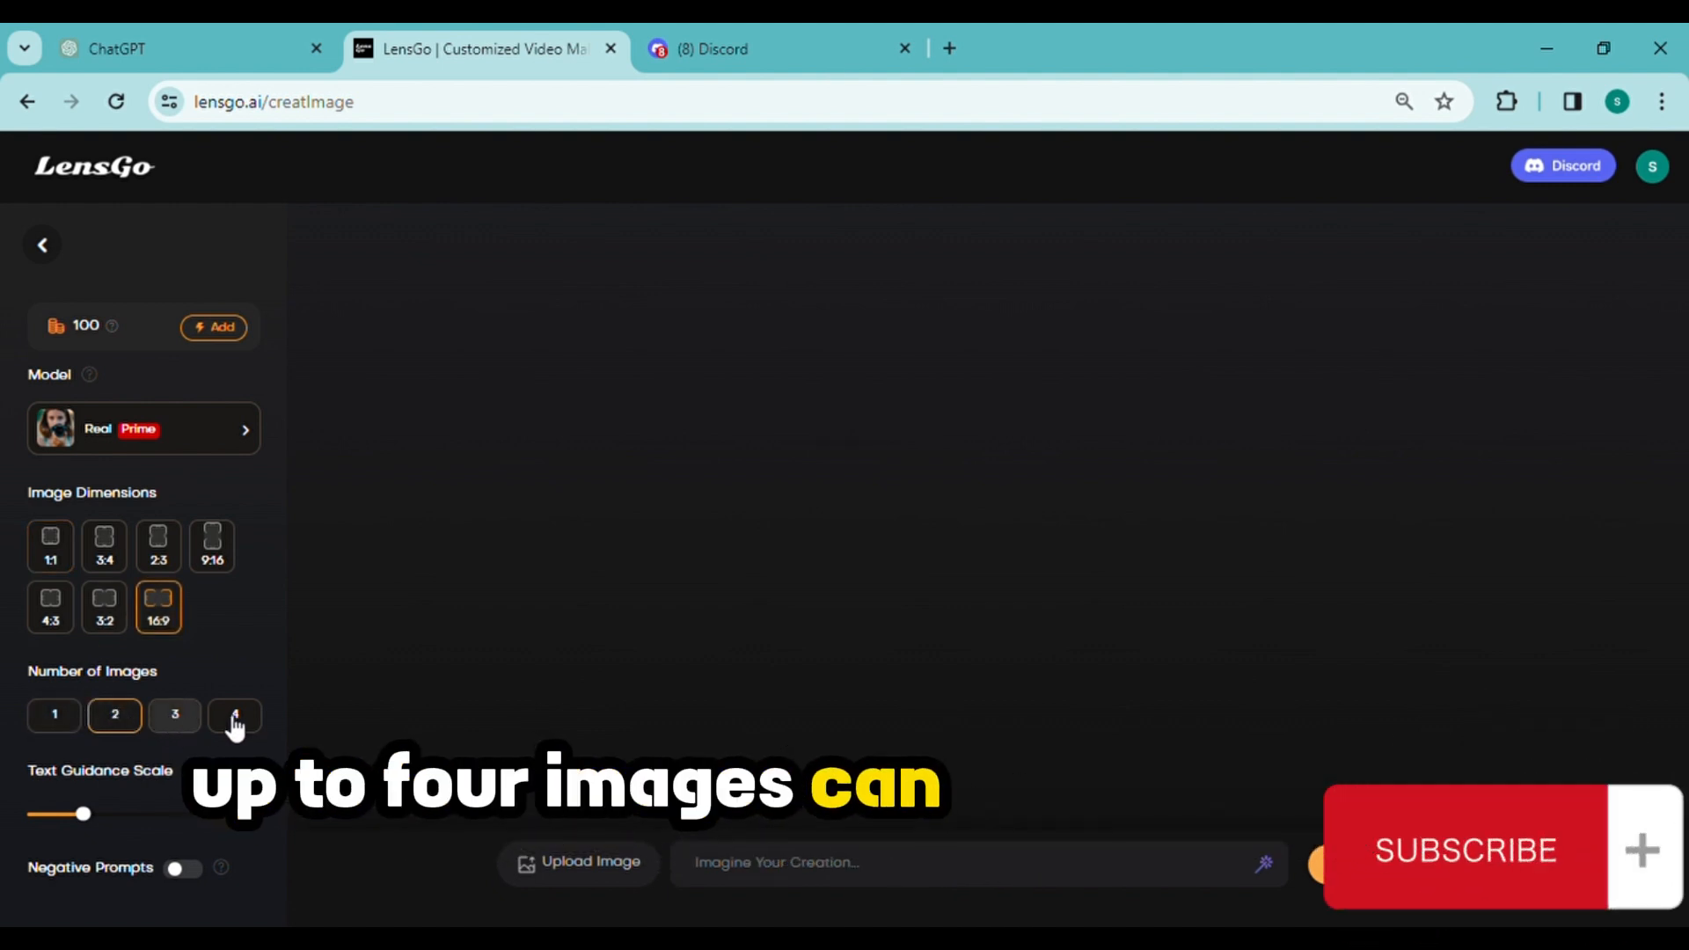
pyautogui.click(258, 721)
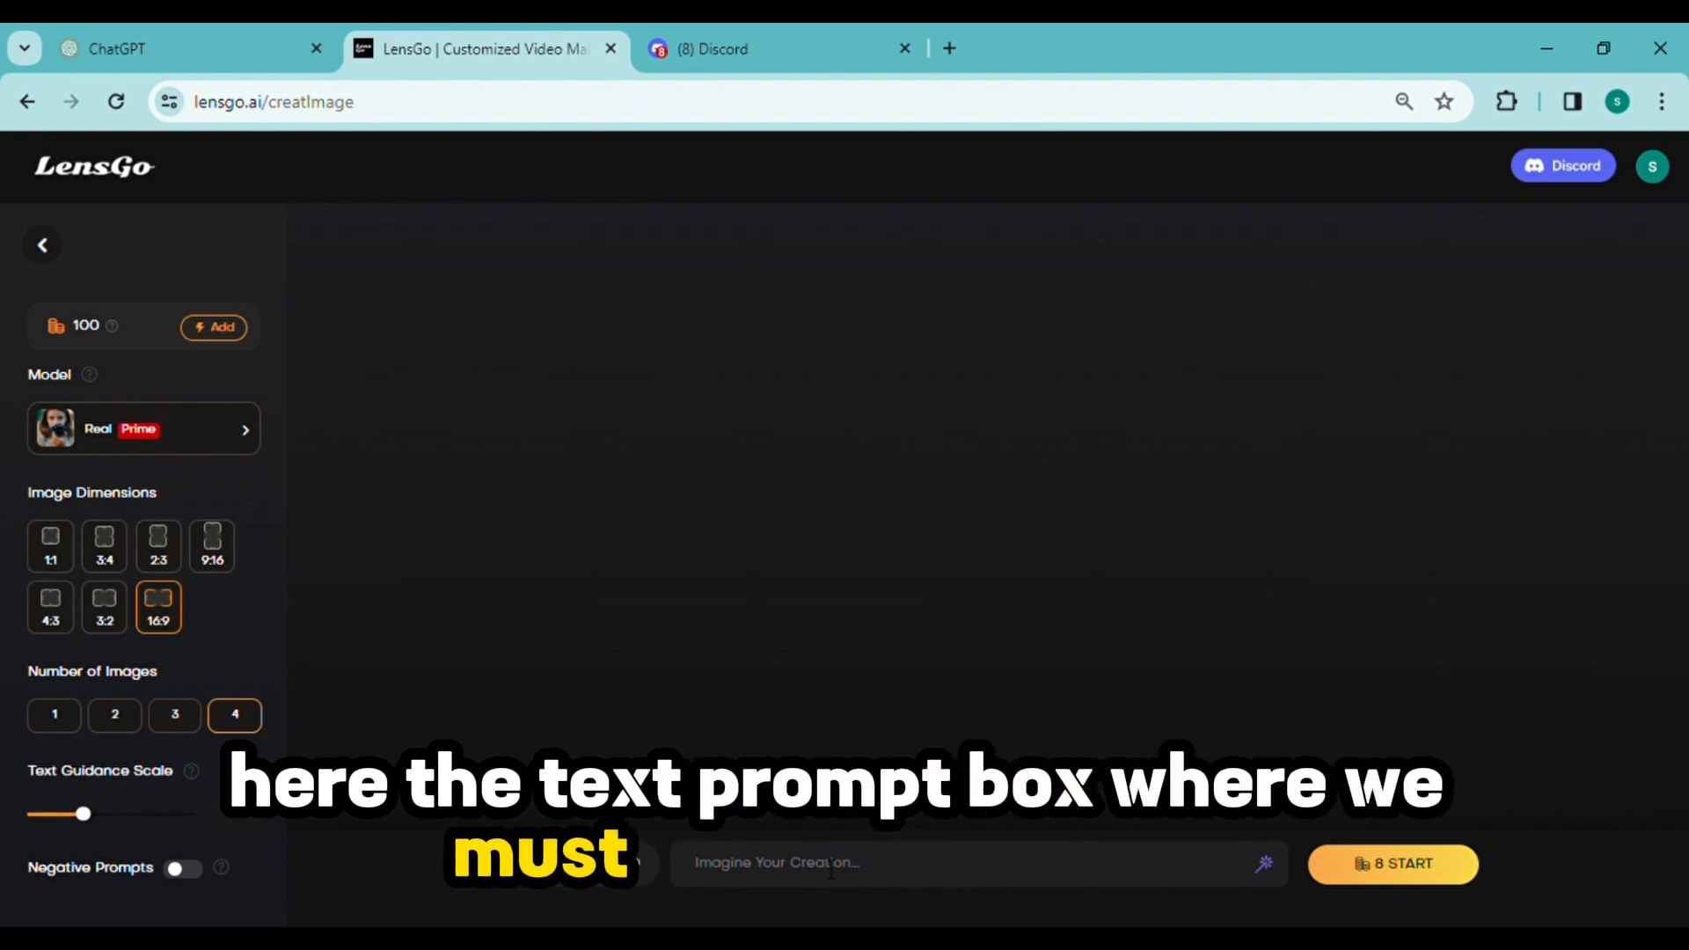
# Step: Generate the images from the prompt "A cat playing with a ball"
pyautogui.click(836, 866)
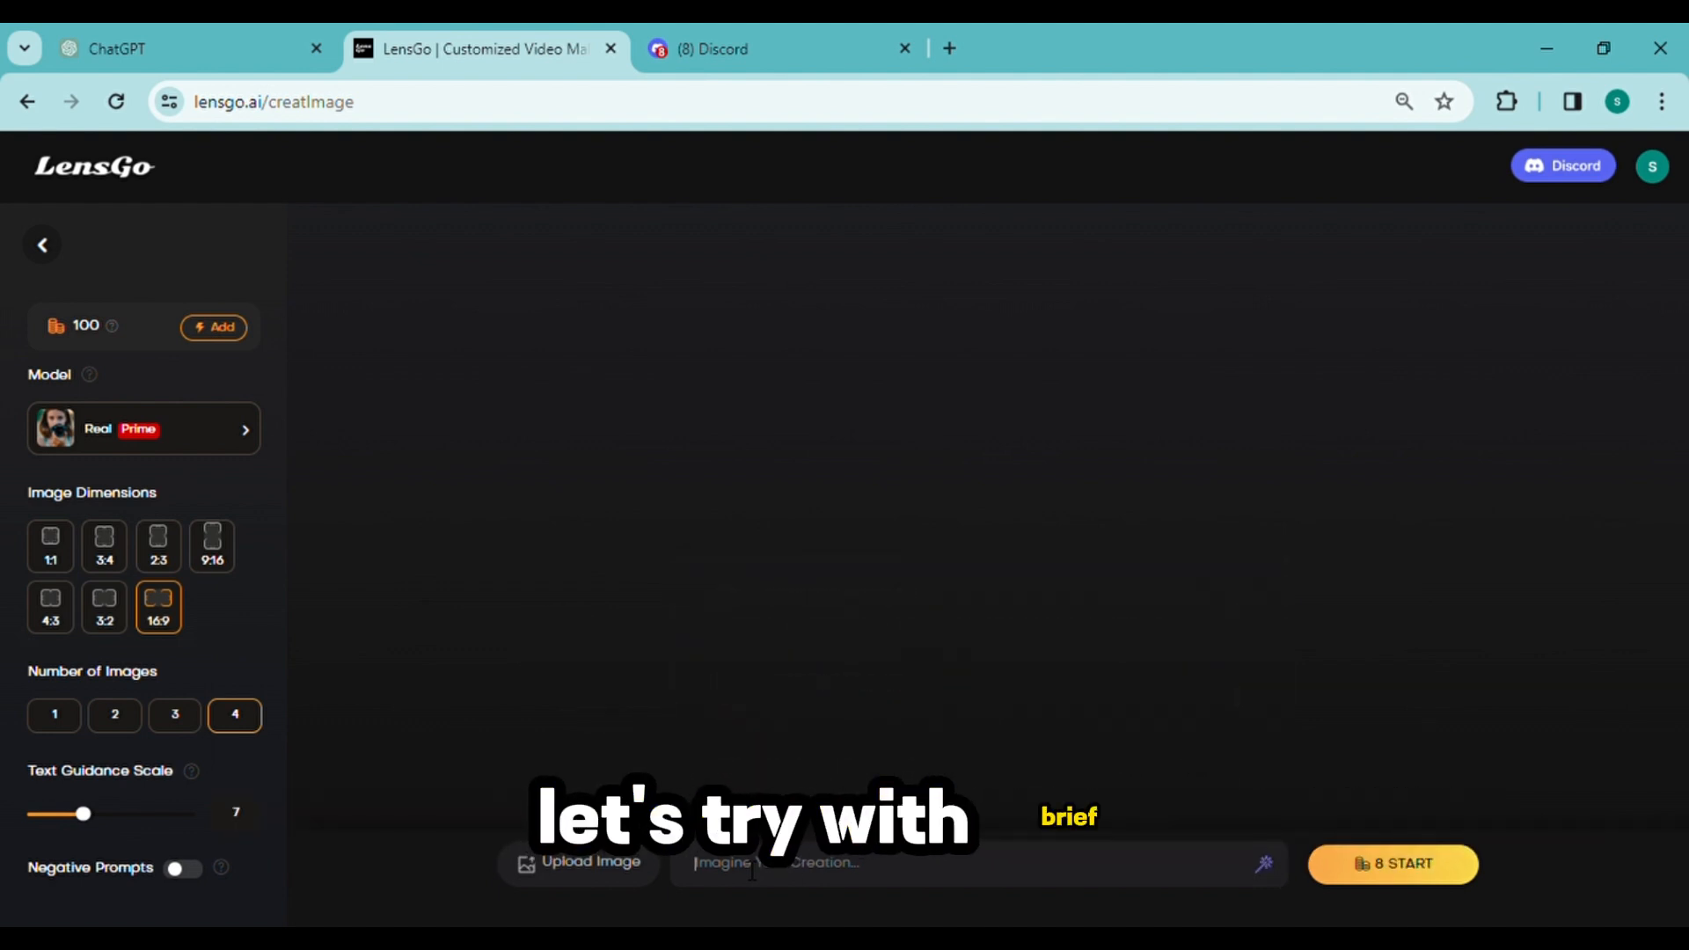
pyautogui.write('A cat')
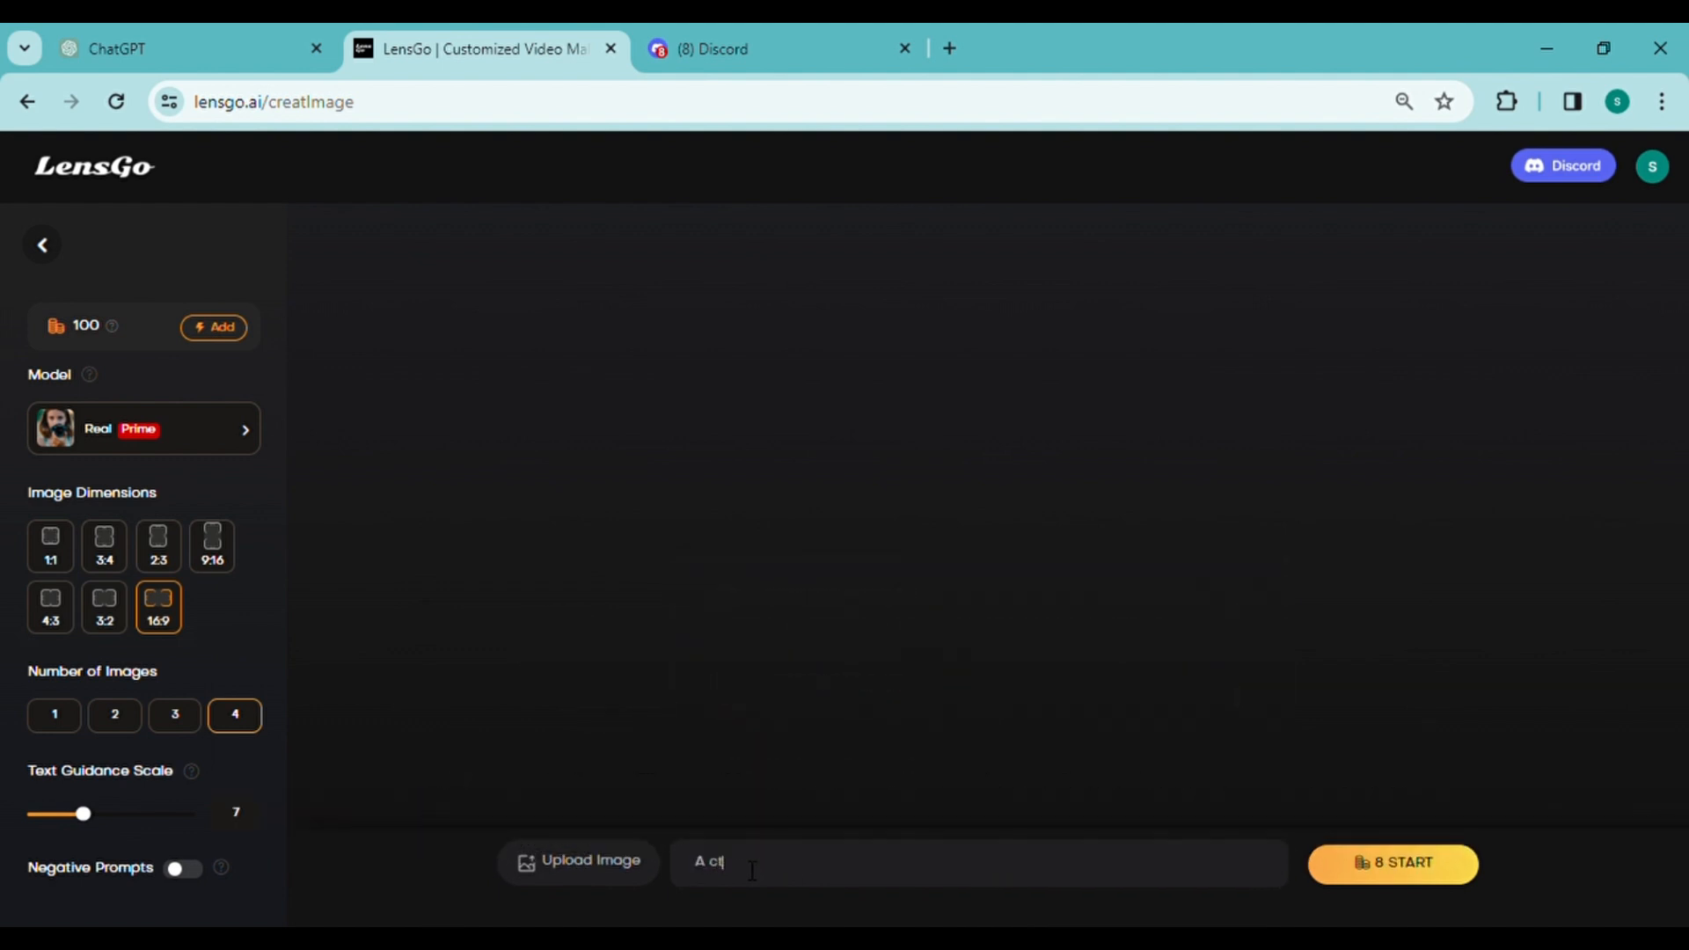
pyautogui.write(' playing with a ball')
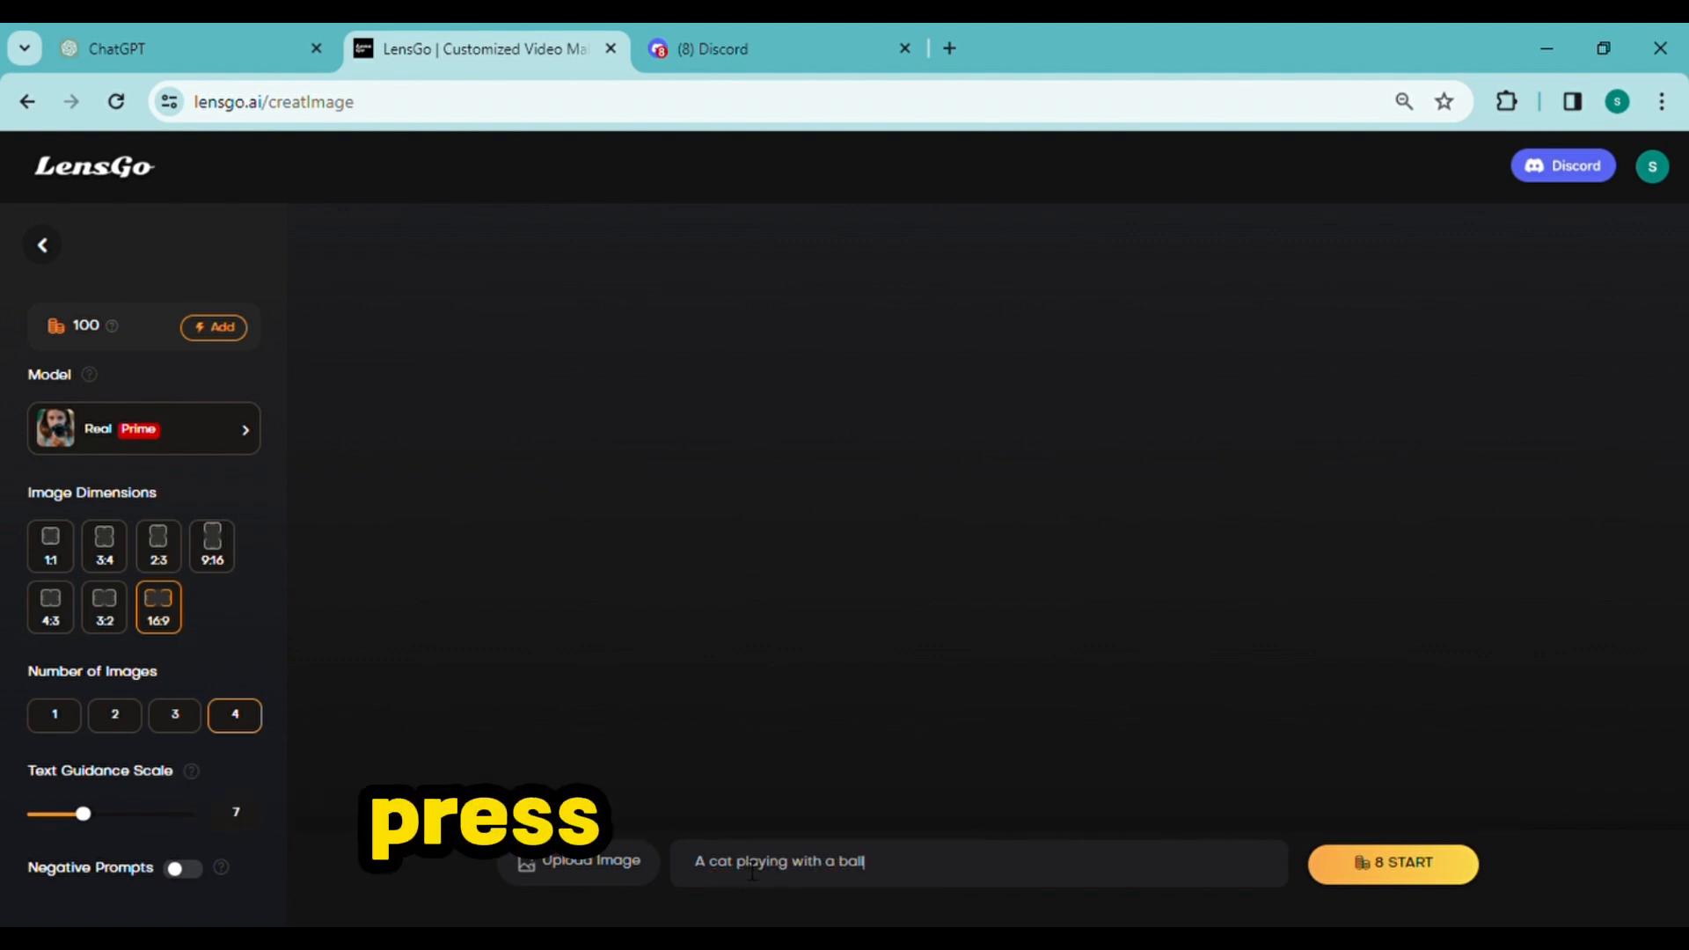
pyautogui.click(1468, 852)
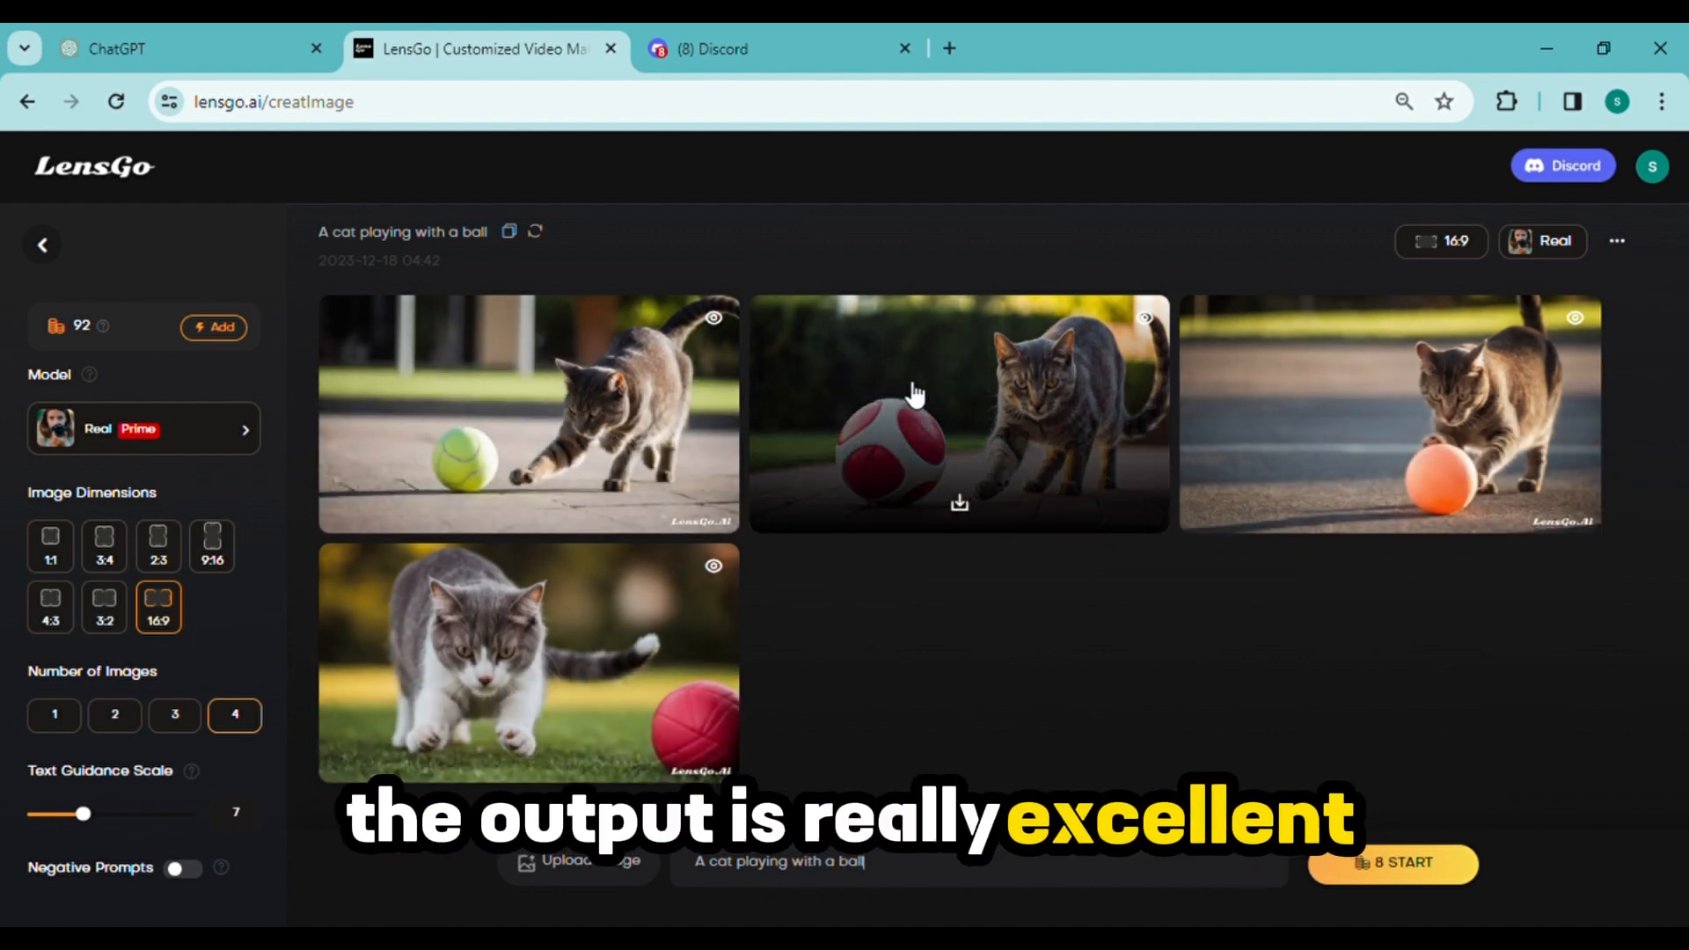
# Step: View the generated cat images one by one at enlarged size, and return to the results
pyautogui.click(906, 389)
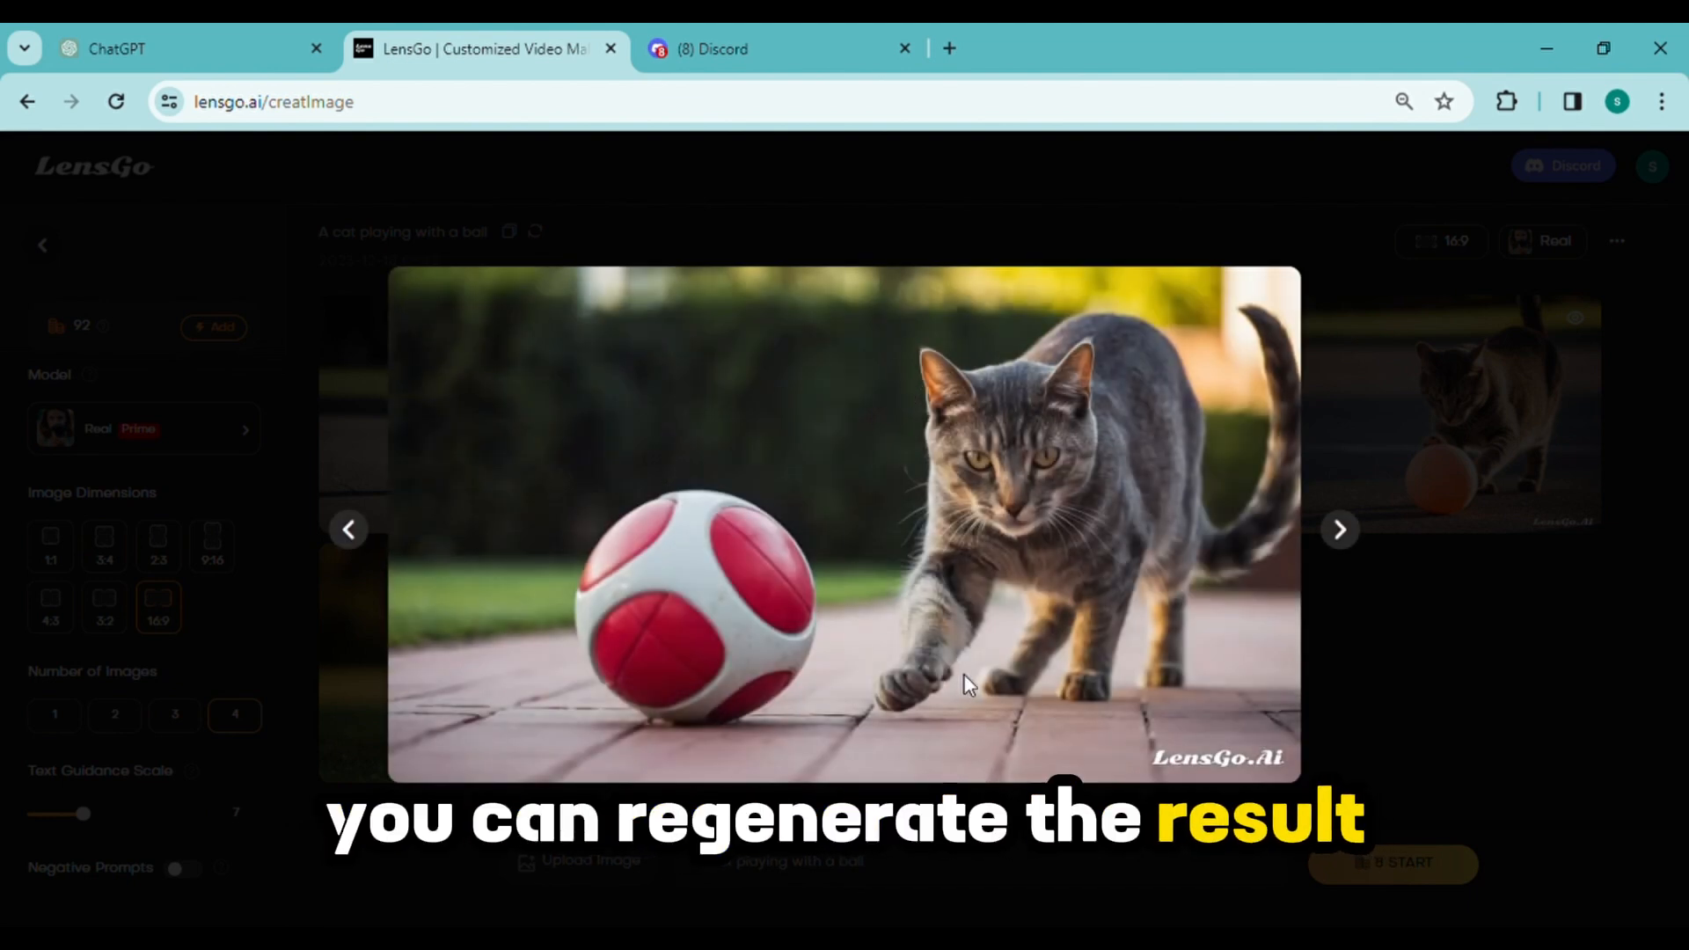
pyautogui.click(1344, 530)
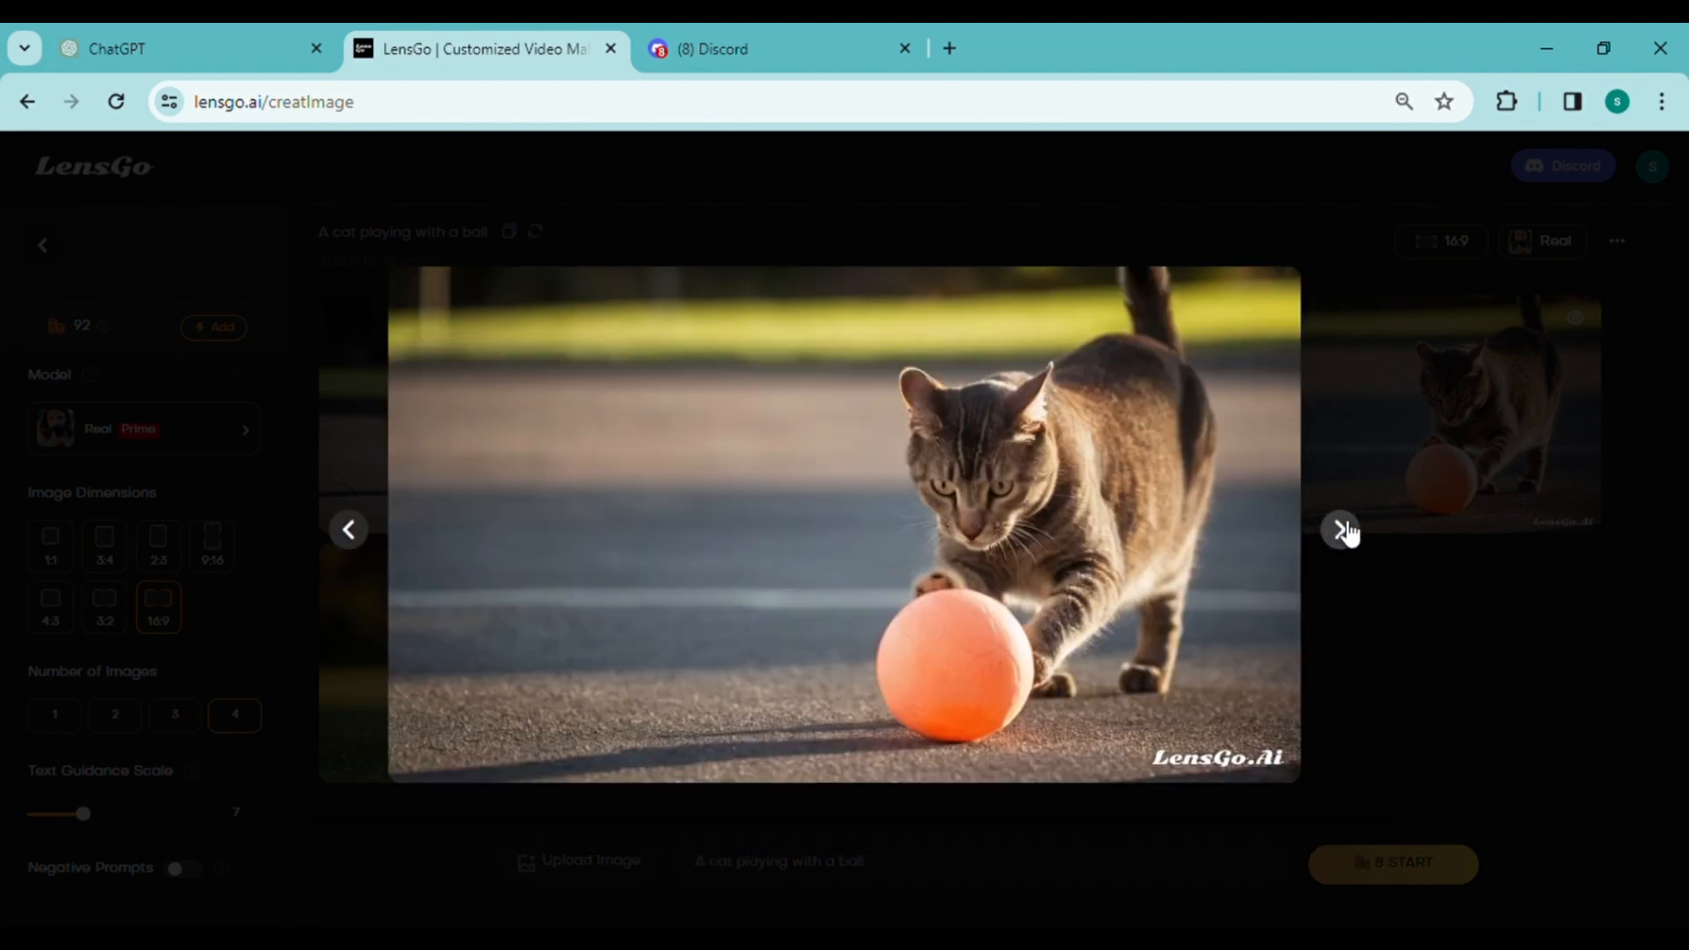
pyautogui.click(1343, 531)
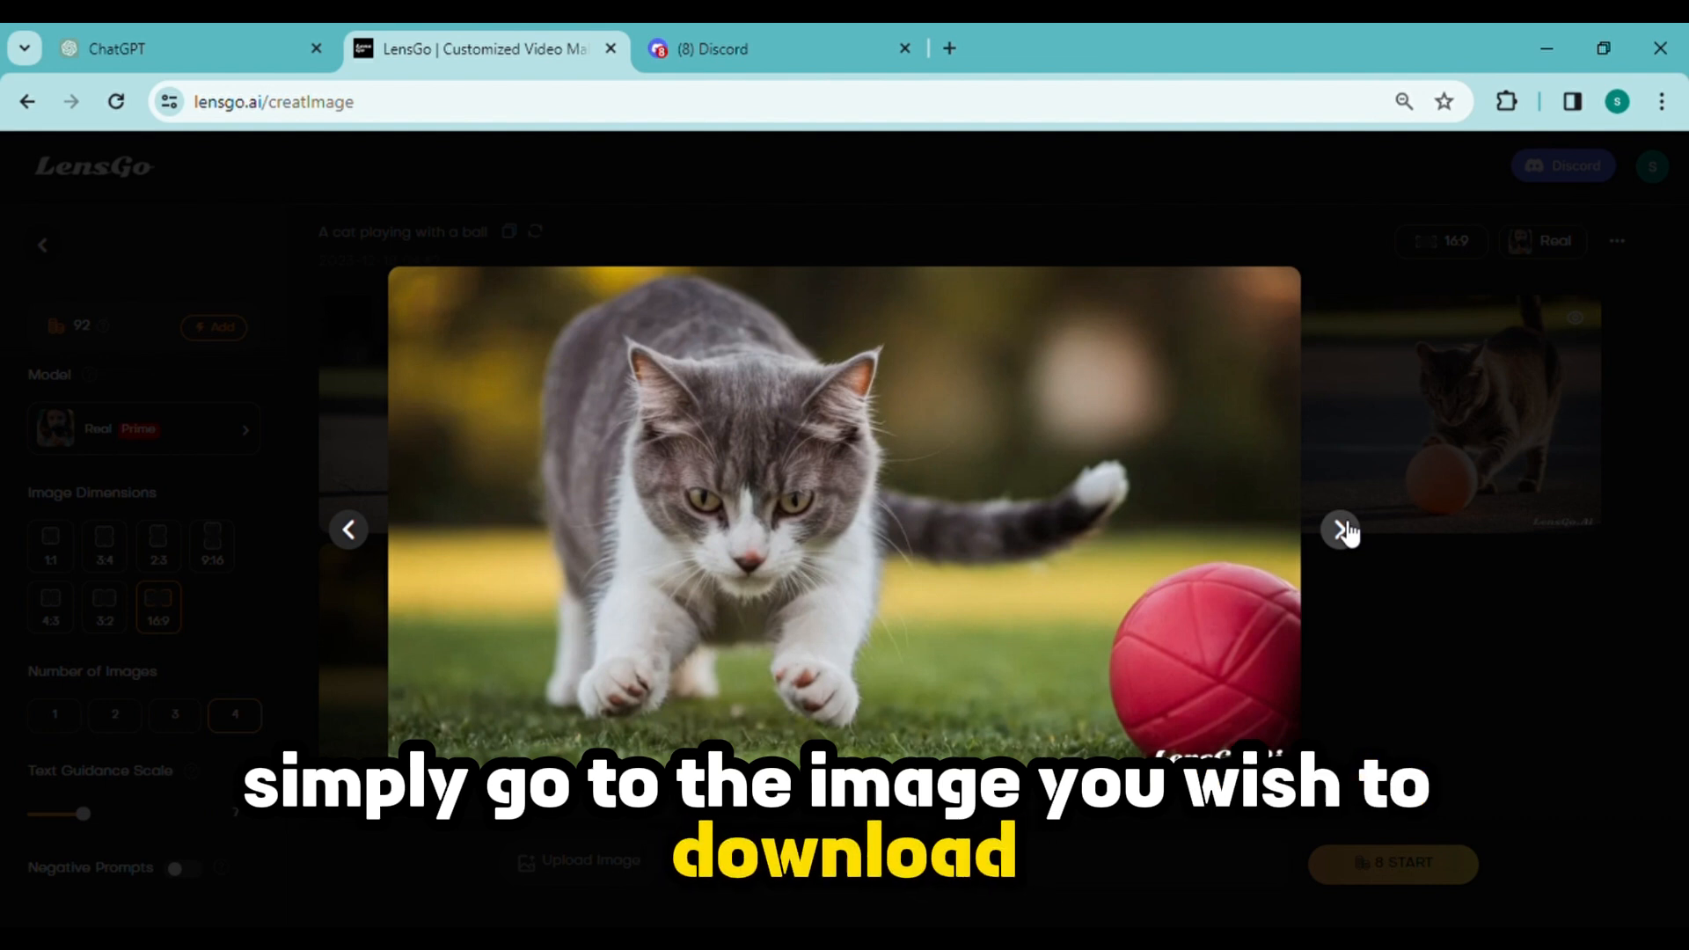
pyautogui.click(1343, 531)
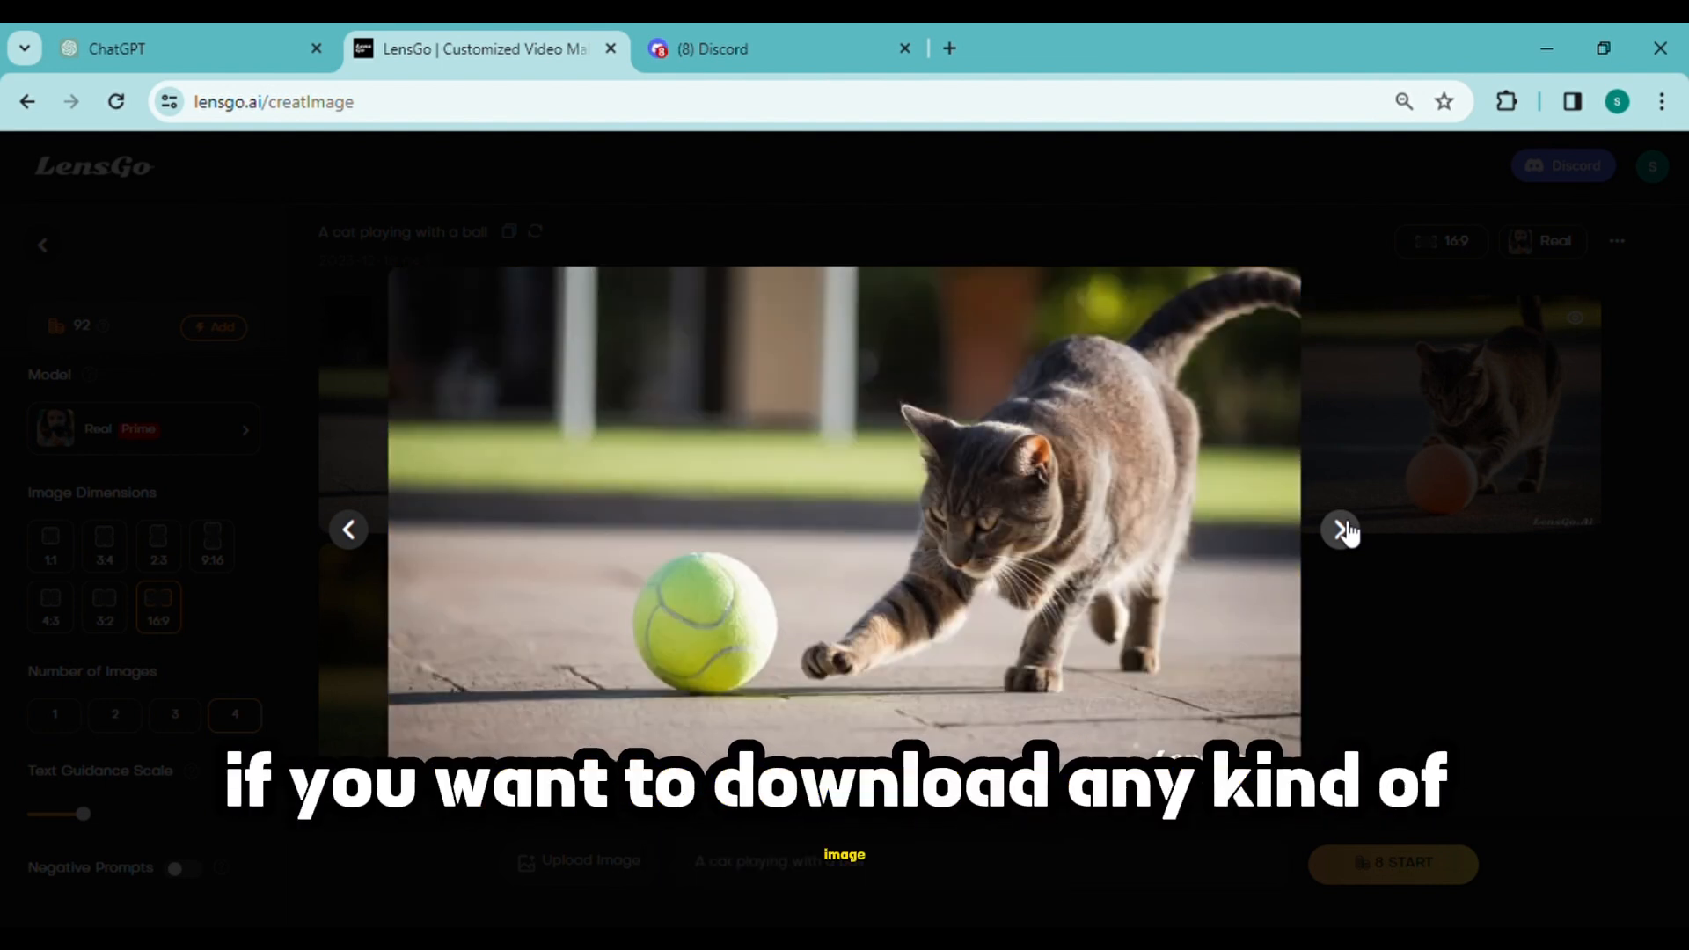
pyautogui.click(1337, 250)
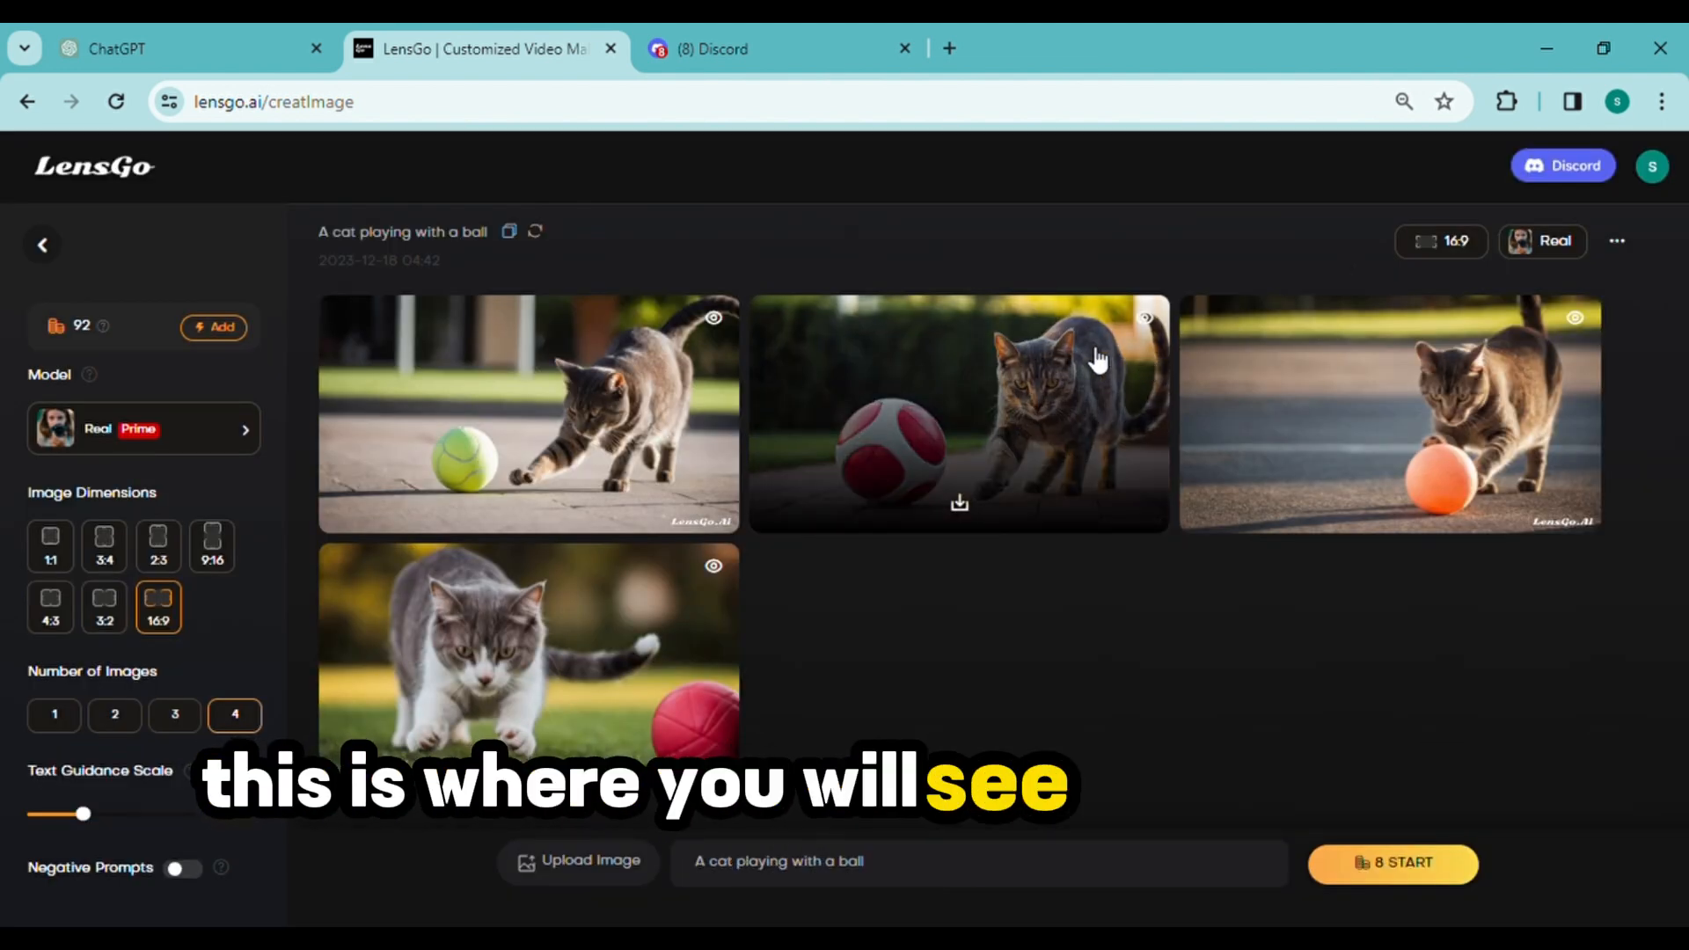
# Step: Download the first, second and fourth generated cat images
pyautogui.moveTo(545, 751)
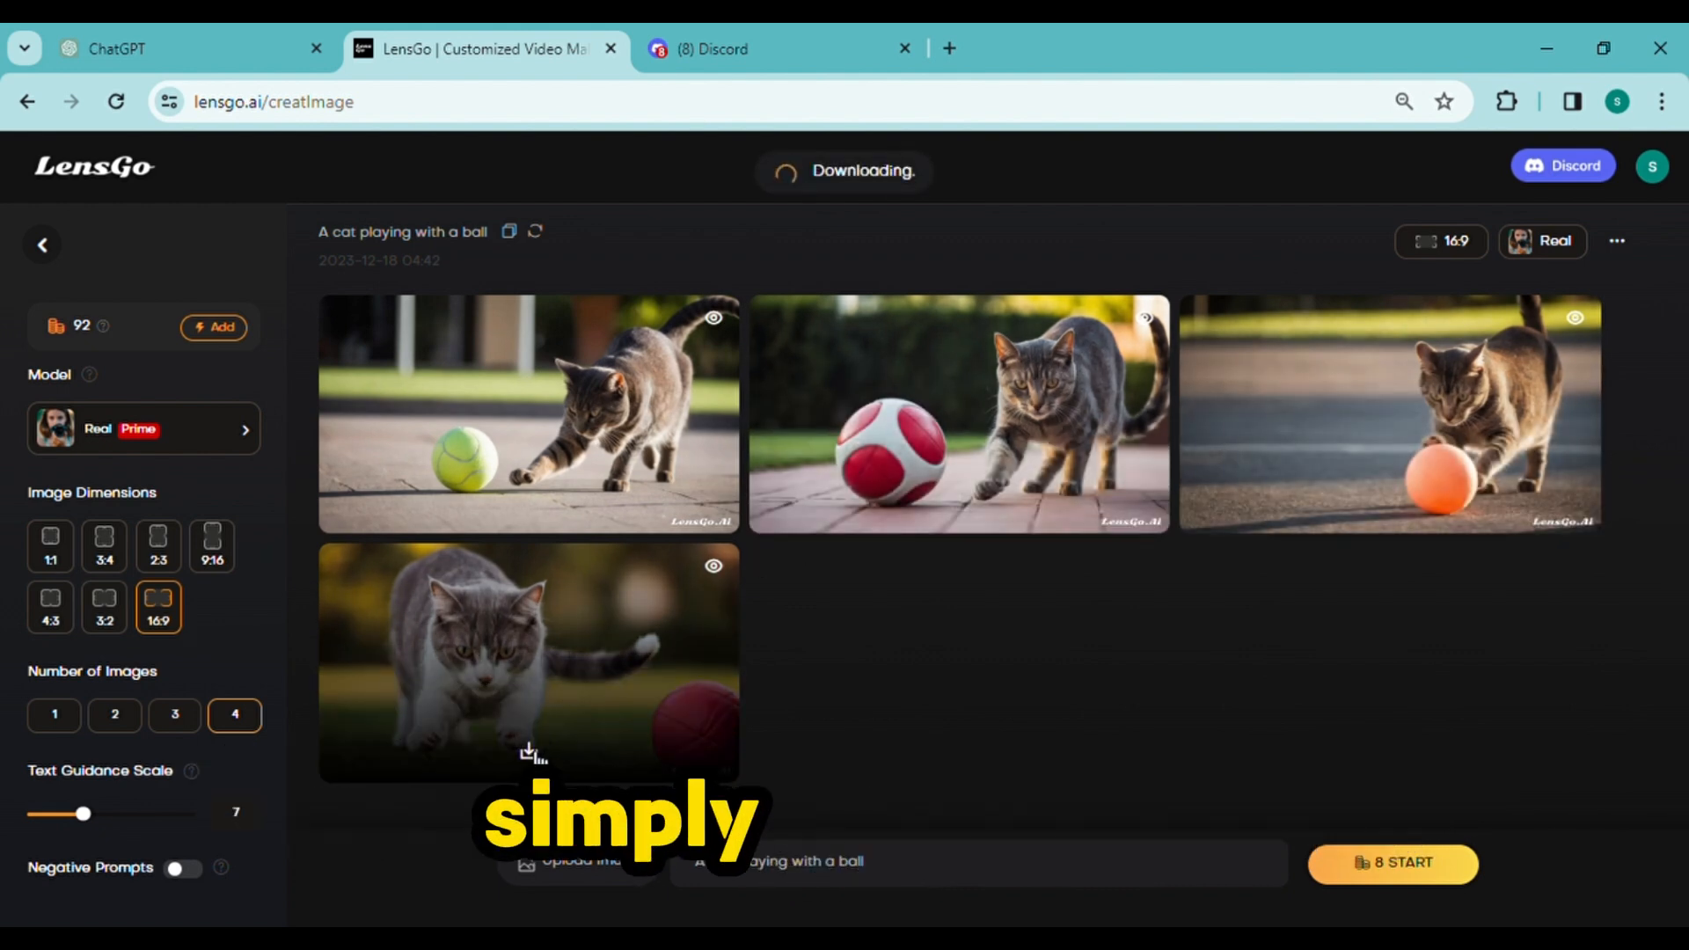
pyautogui.click(529, 505)
pyautogui.moveTo(1101, 468)
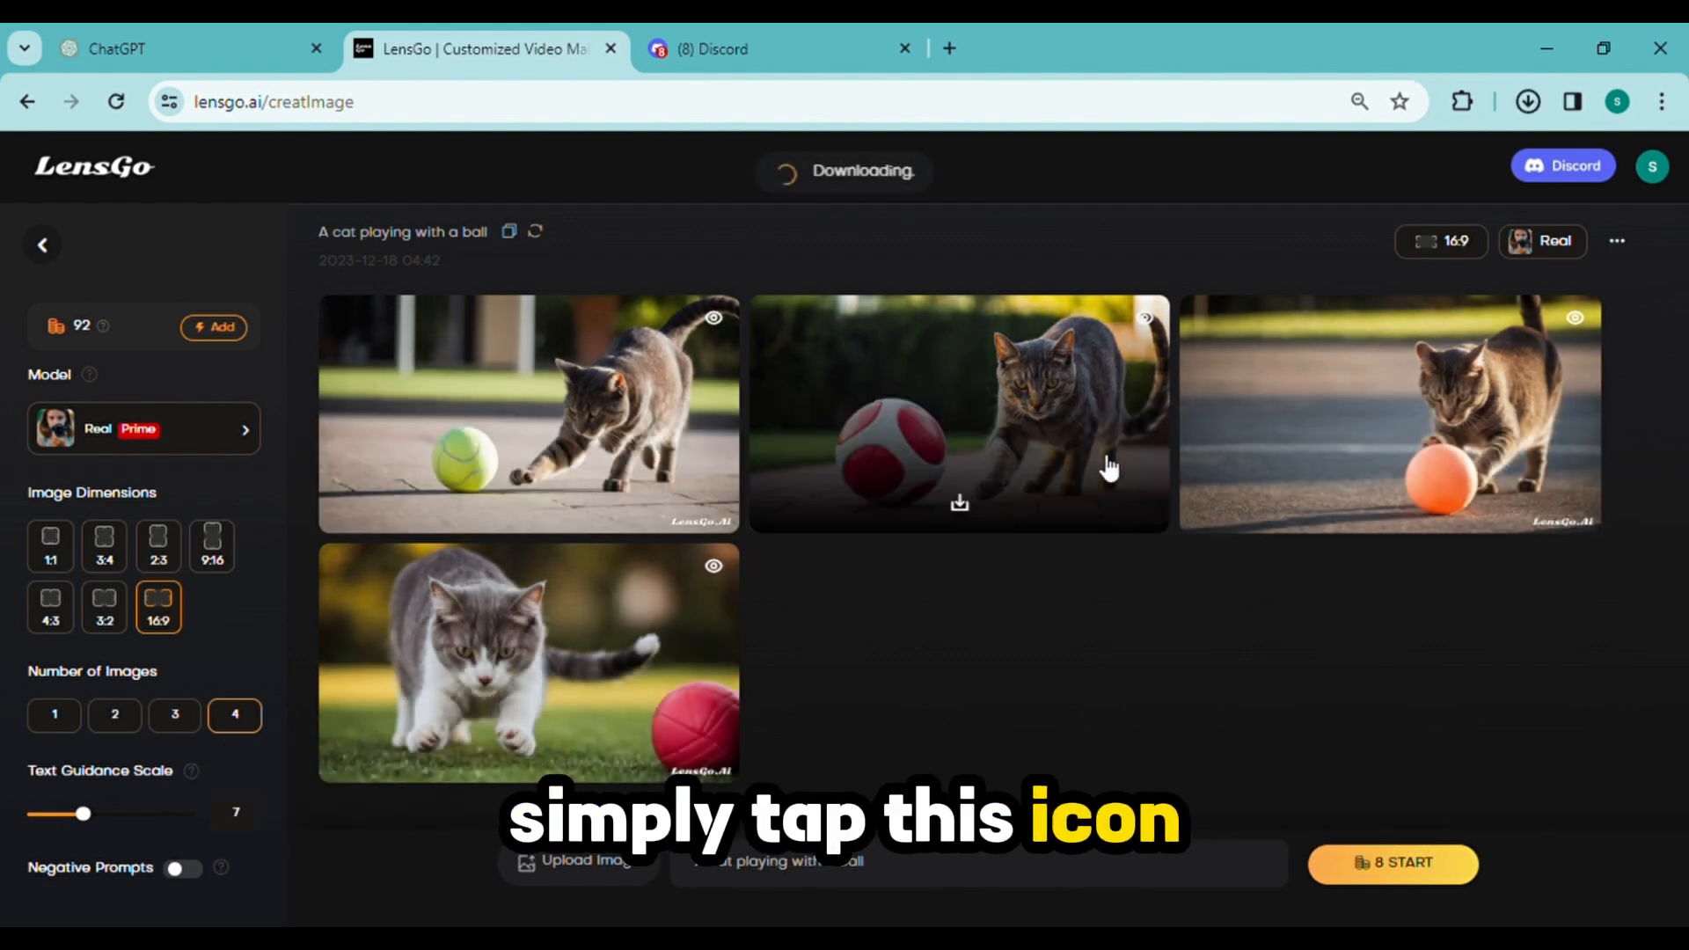
pyautogui.click(962, 505)
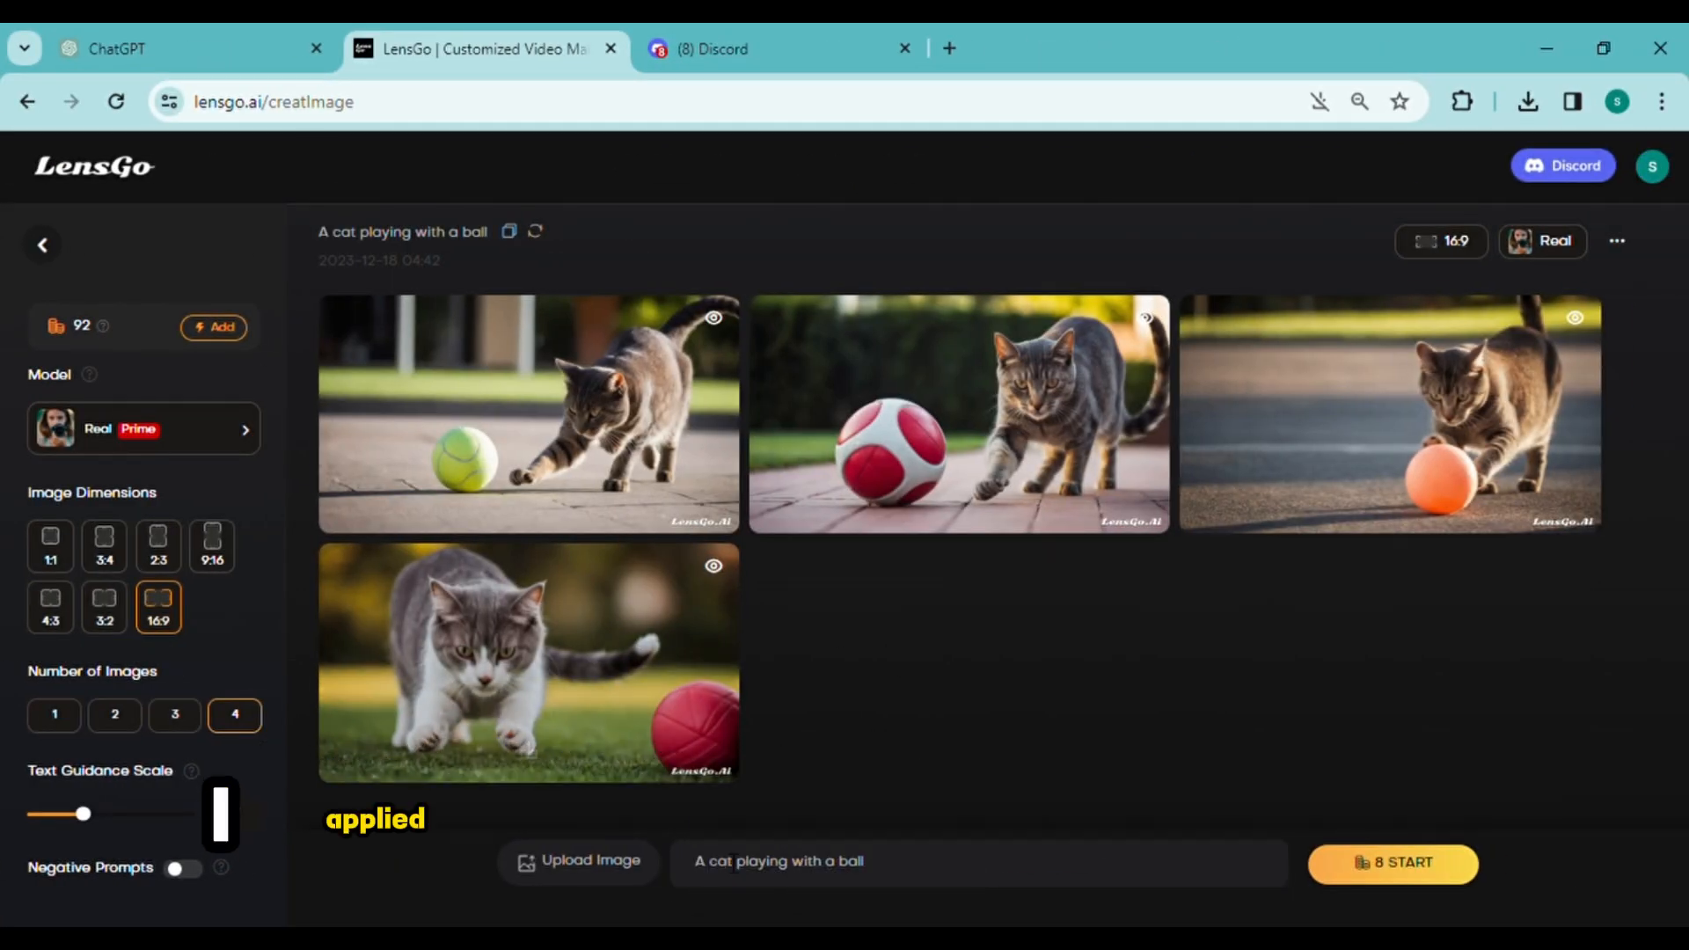
# Step: Generate images with negative prompts enabled from a detailed prompt about a curious domestic cat playing joyfully with a vibrant red rubber ball in a sunlit living room
pyautogui.moveTo(937, 878); pyautogui.dragTo(660, 878)
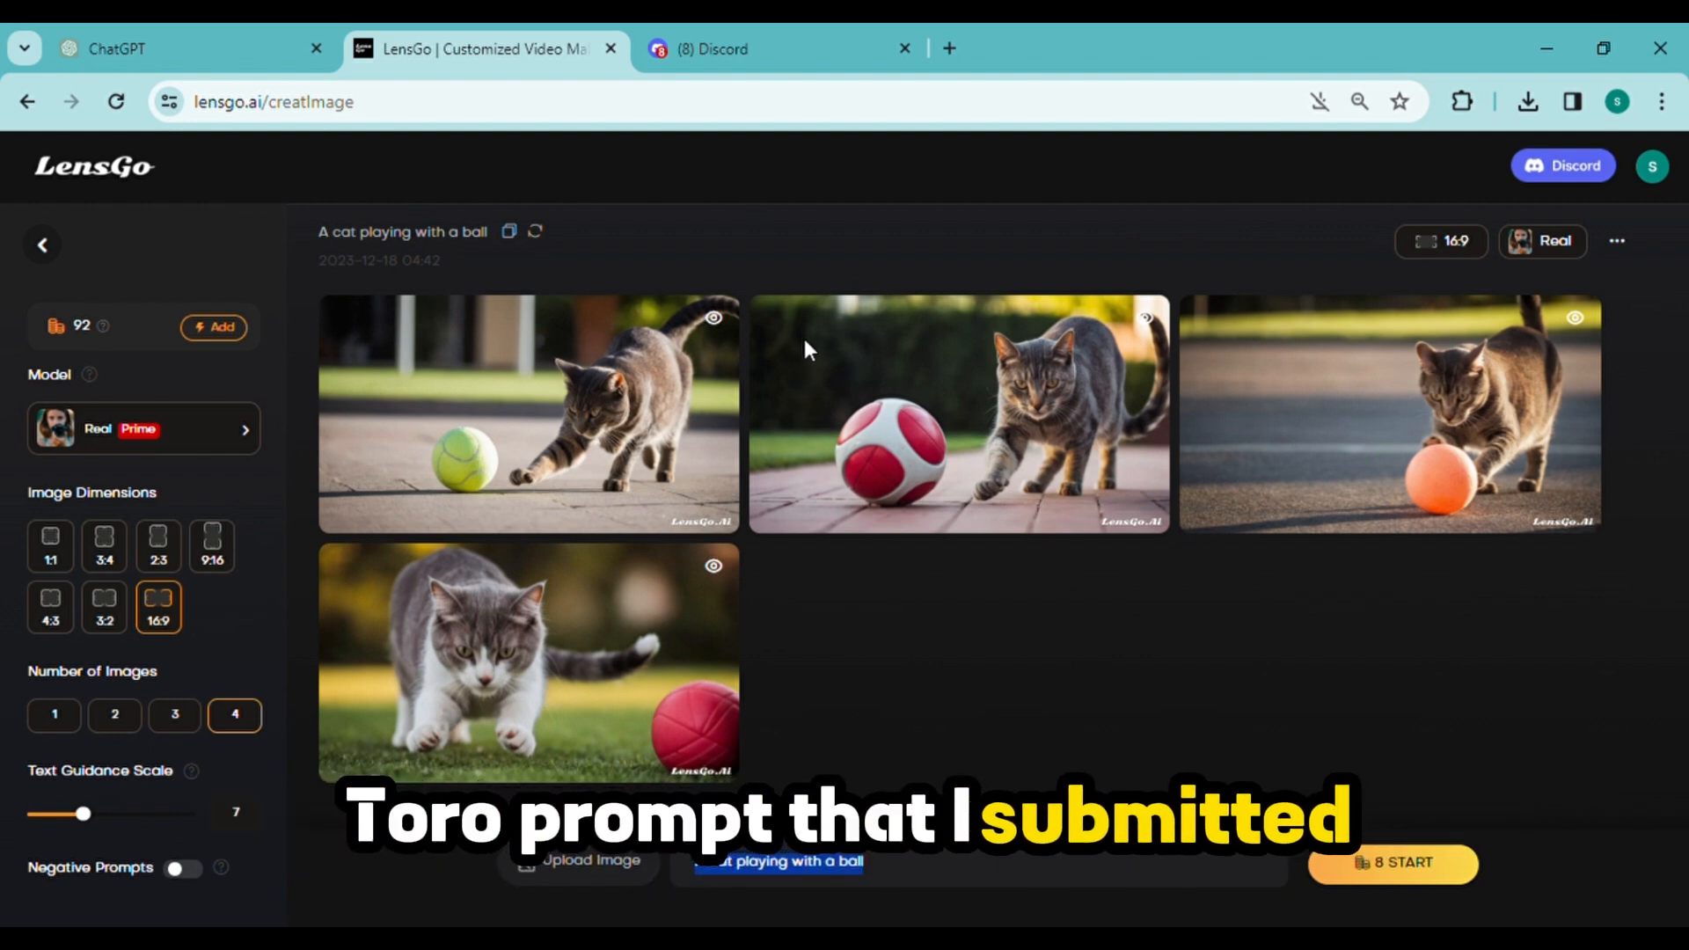
pyautogui.write("A curious domestic cat playing joyfully with a vibrant red rubber ball in a sunlit living room, casting playful shadows, showcasing the cat's agile movements and the ball's bounciness, Photography, DSLR with a 50mm lens at f/2.8,")
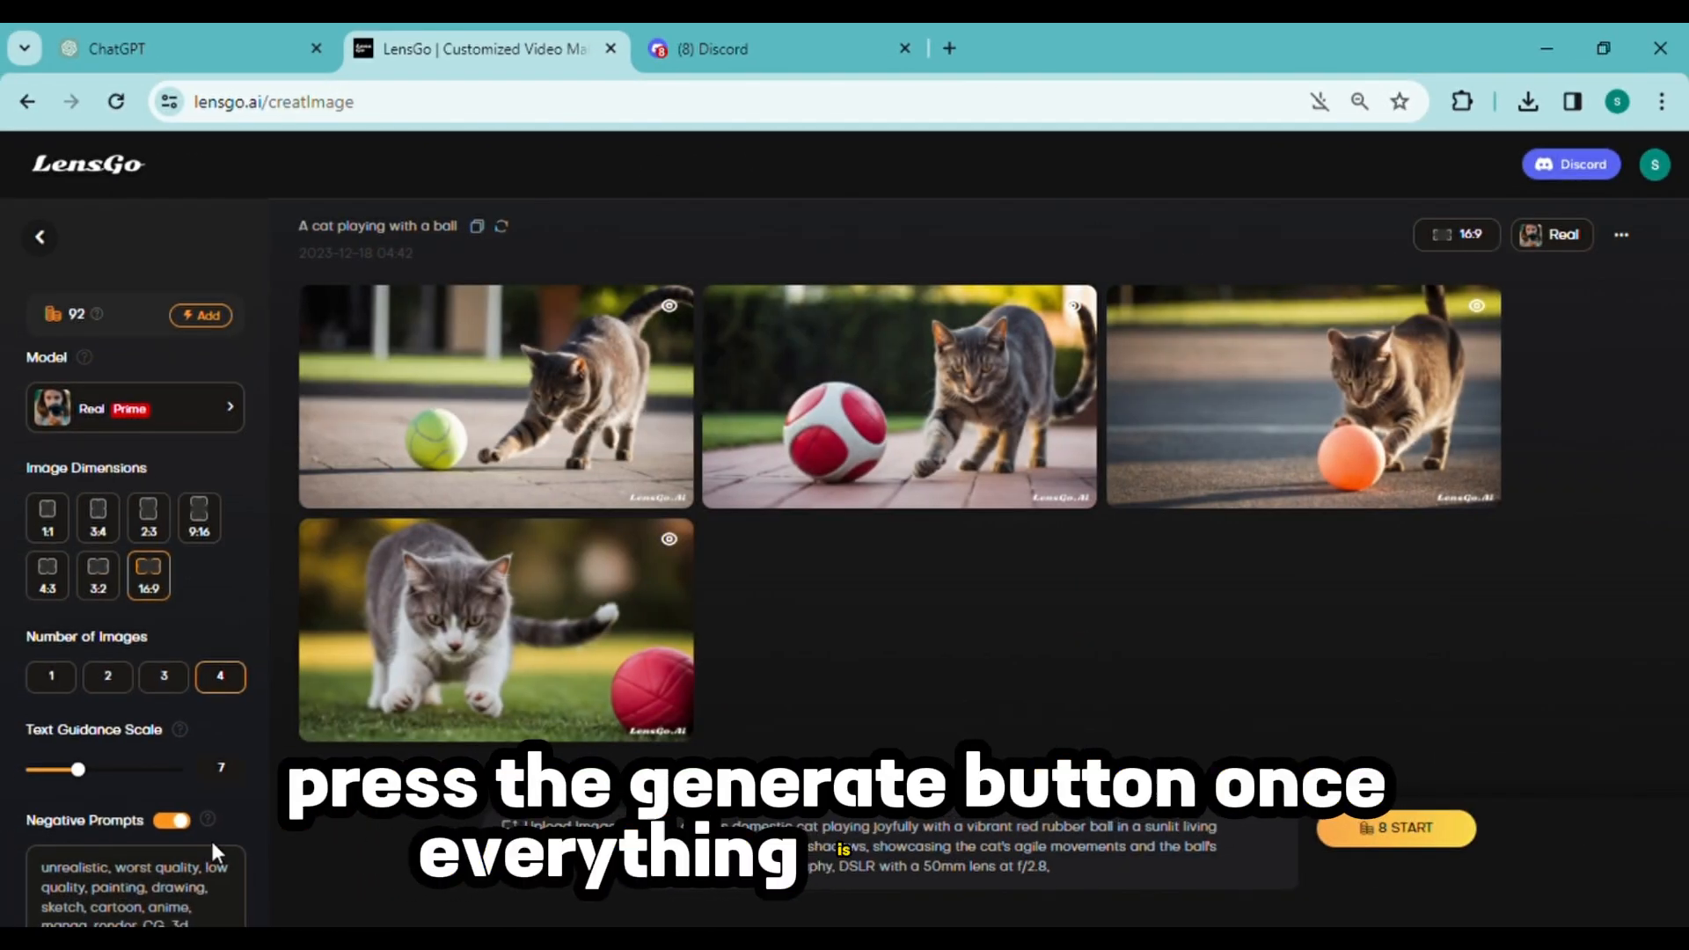
pyautogui.scroll(-1, 209, 838)
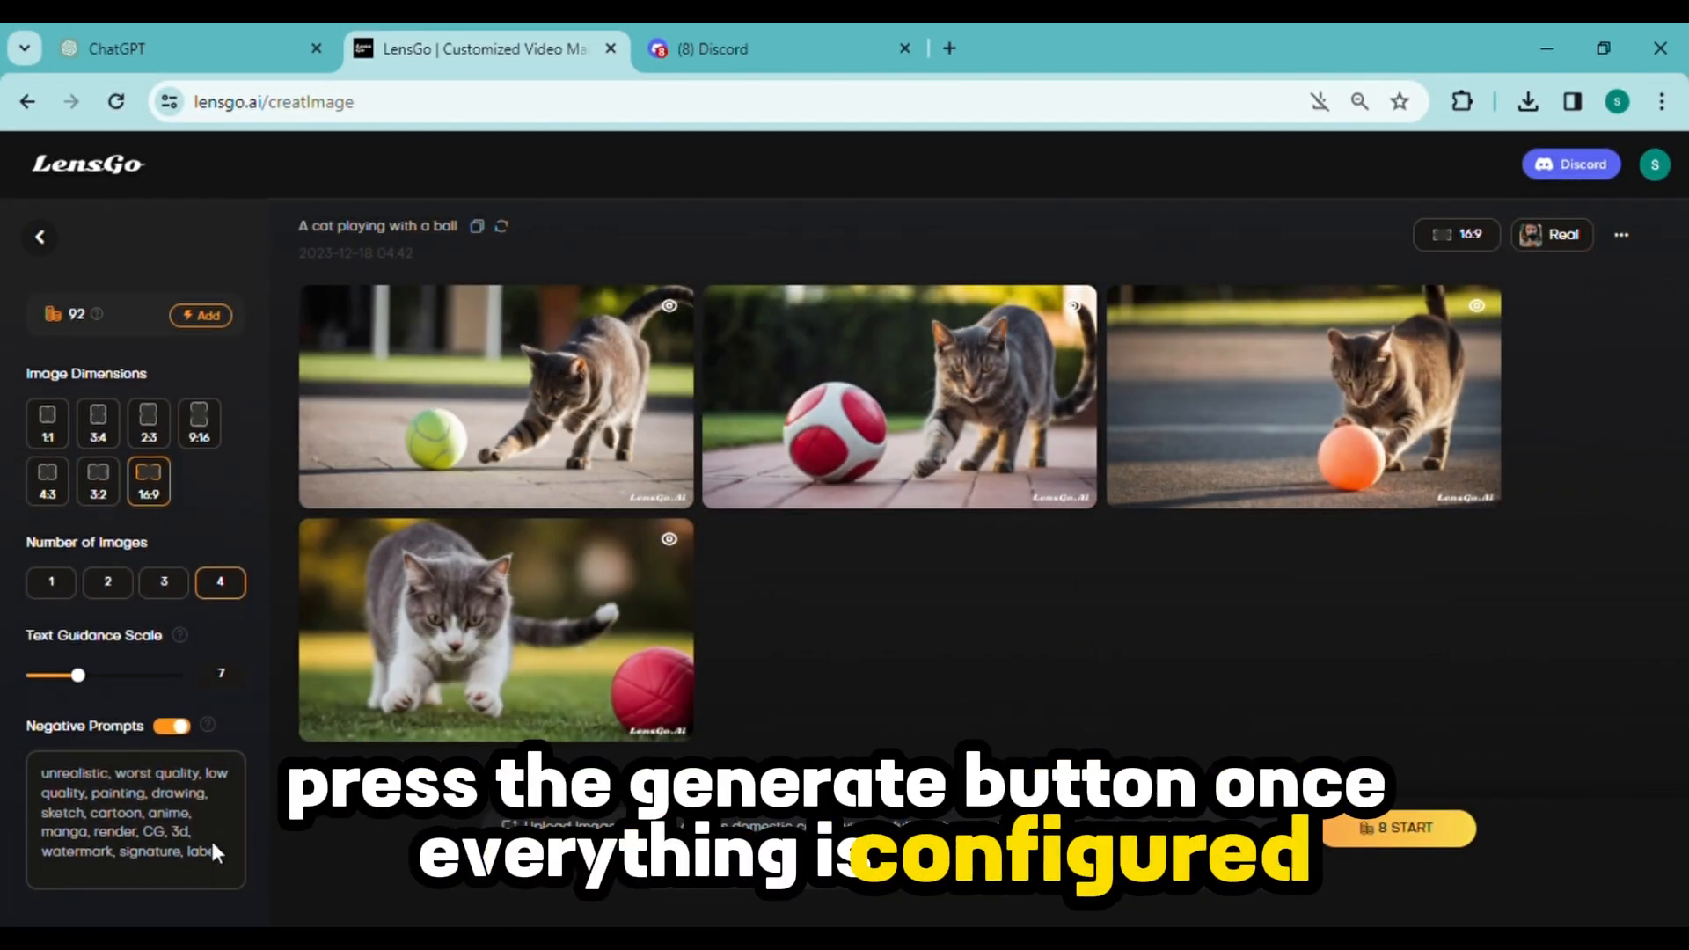
pyautogui.click(1405, 846)
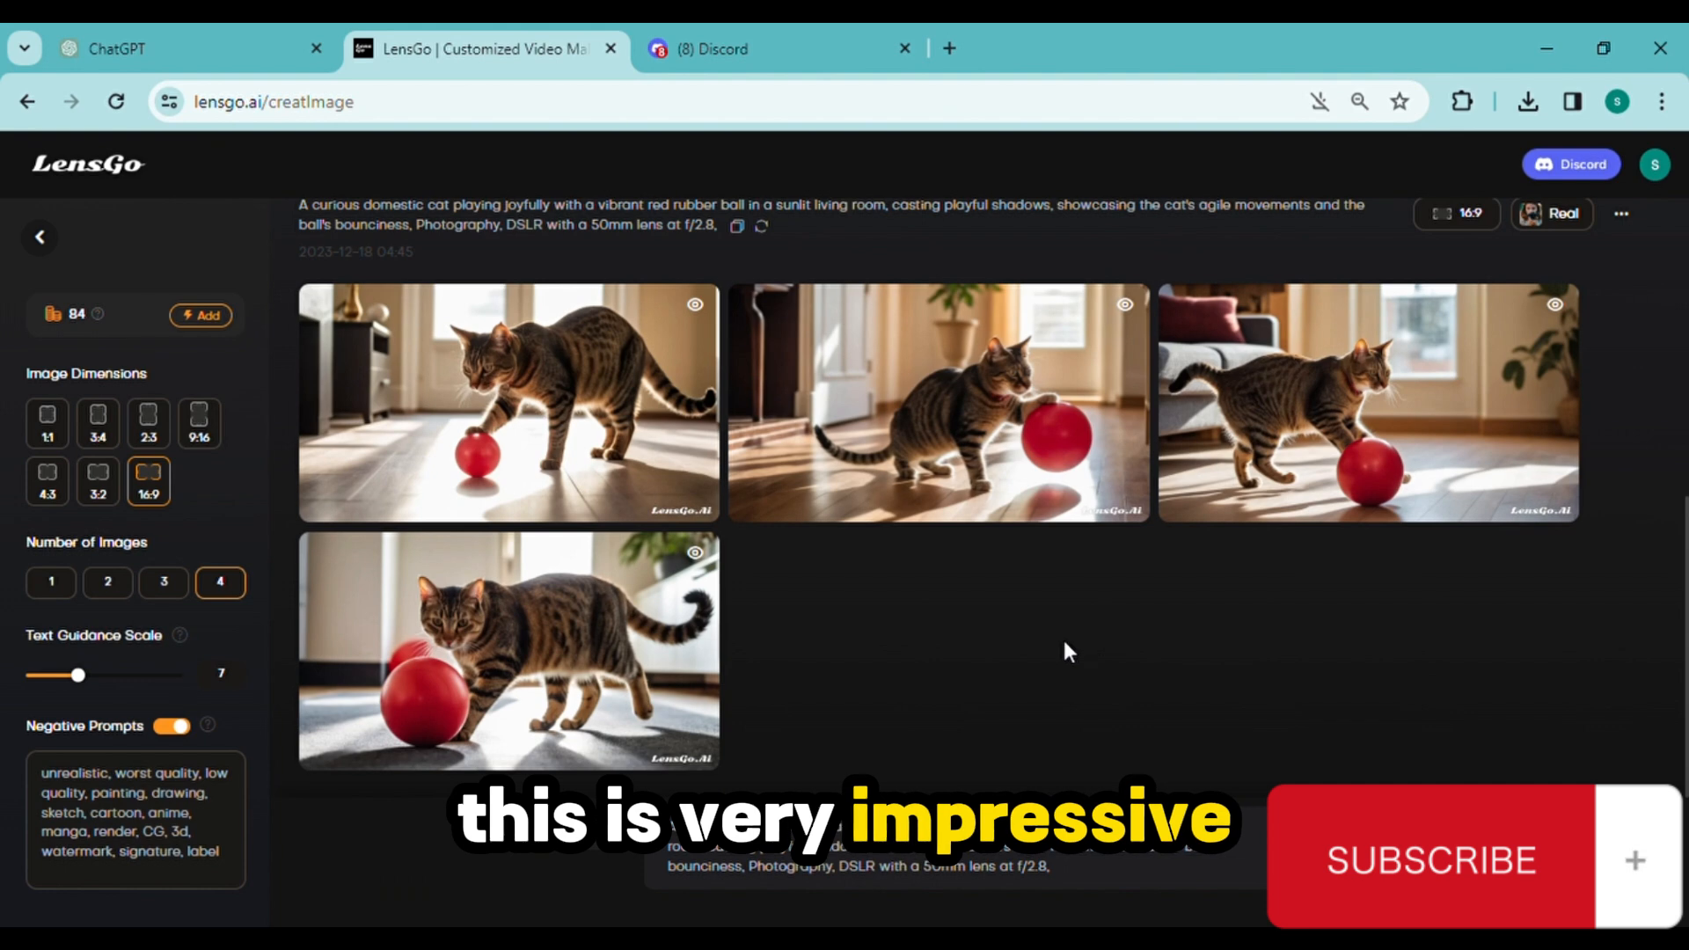
# Step: Examine the composition and detail of the generated living-room cat images
pyautogui.hotkey('ctrl', '+')
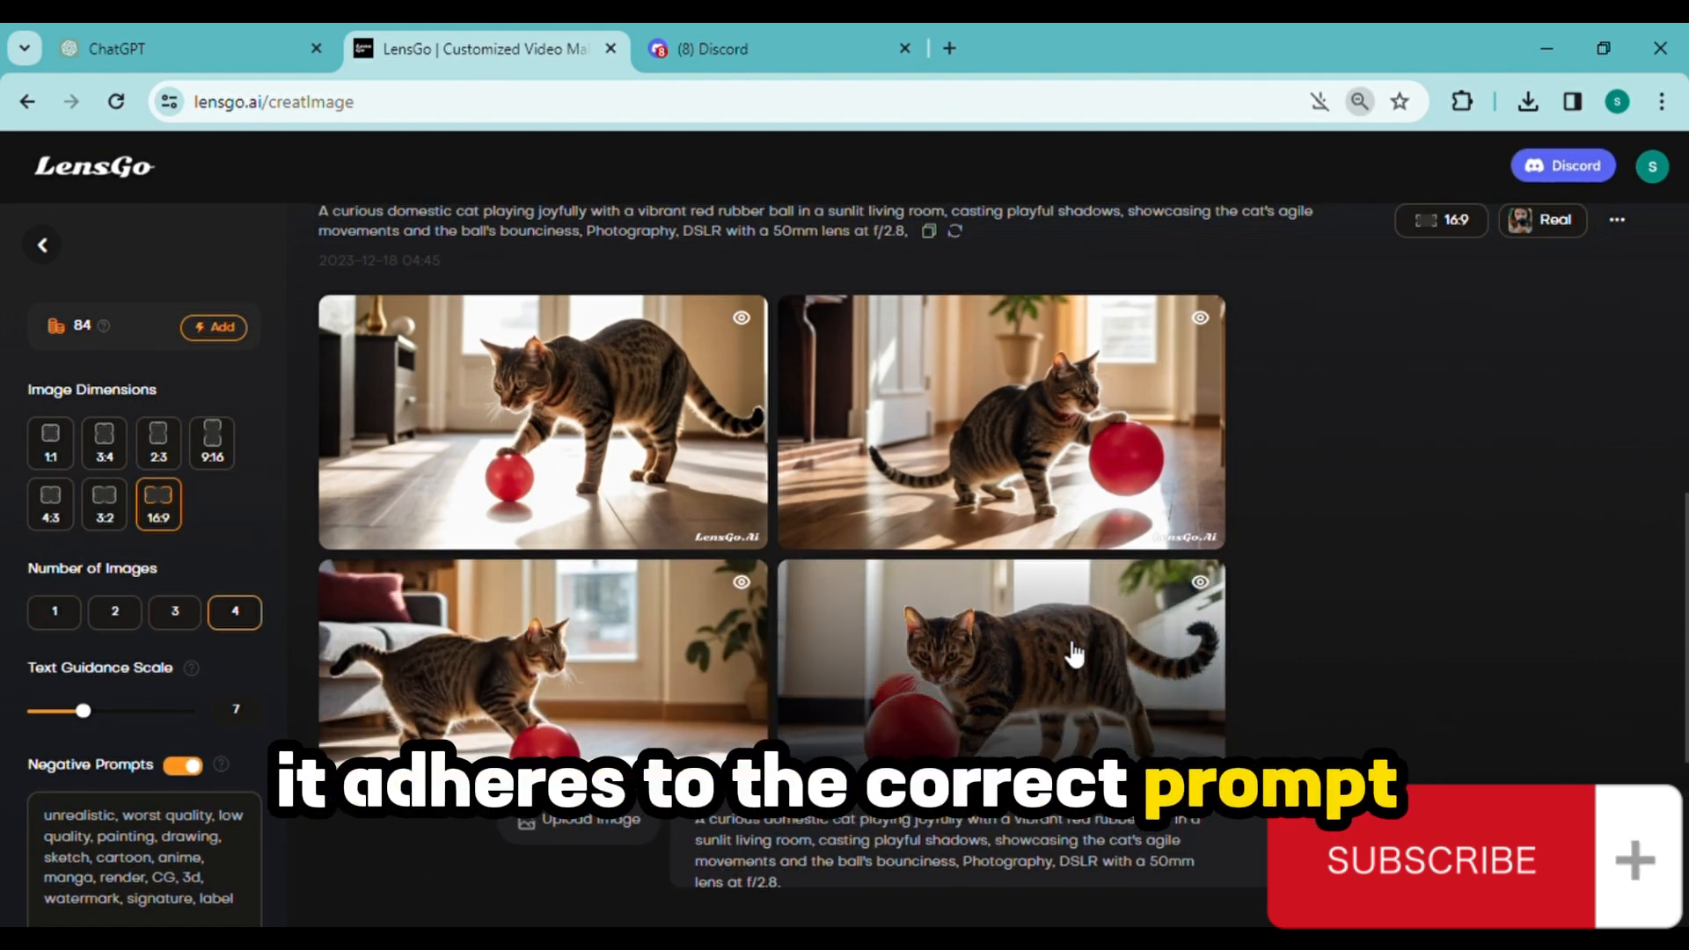
pyautogui.scroll(-1, 1054, 650)
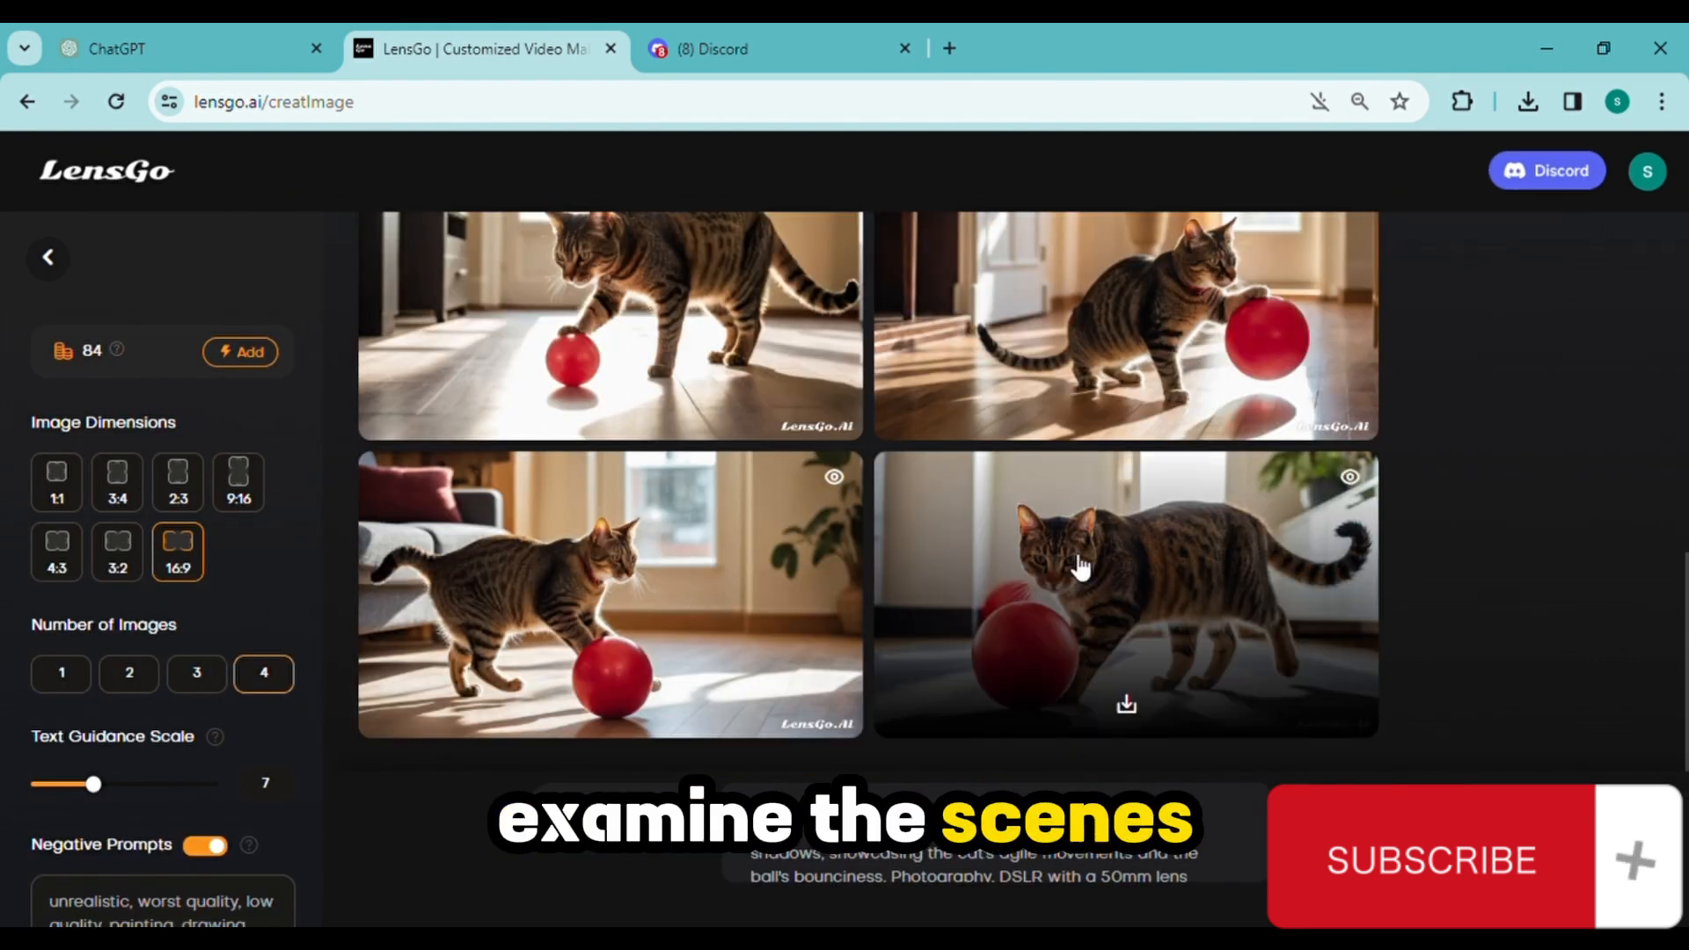
pyautogui.click(1074, 573)
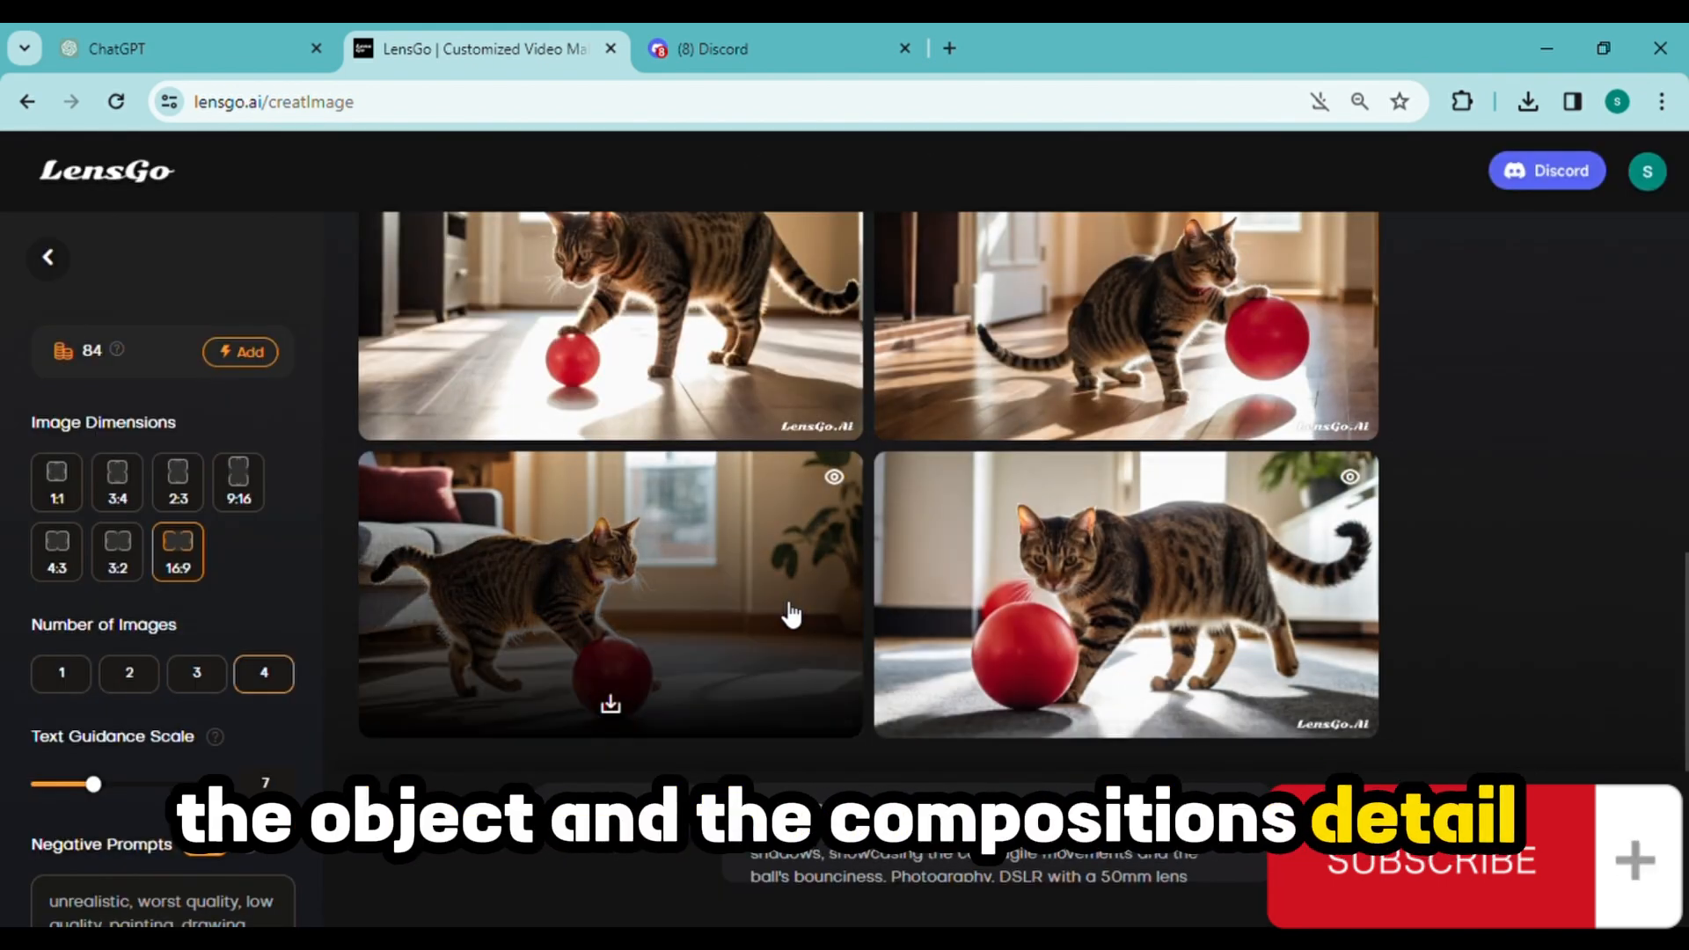
pyautogui.scroll(2, 309, 563)
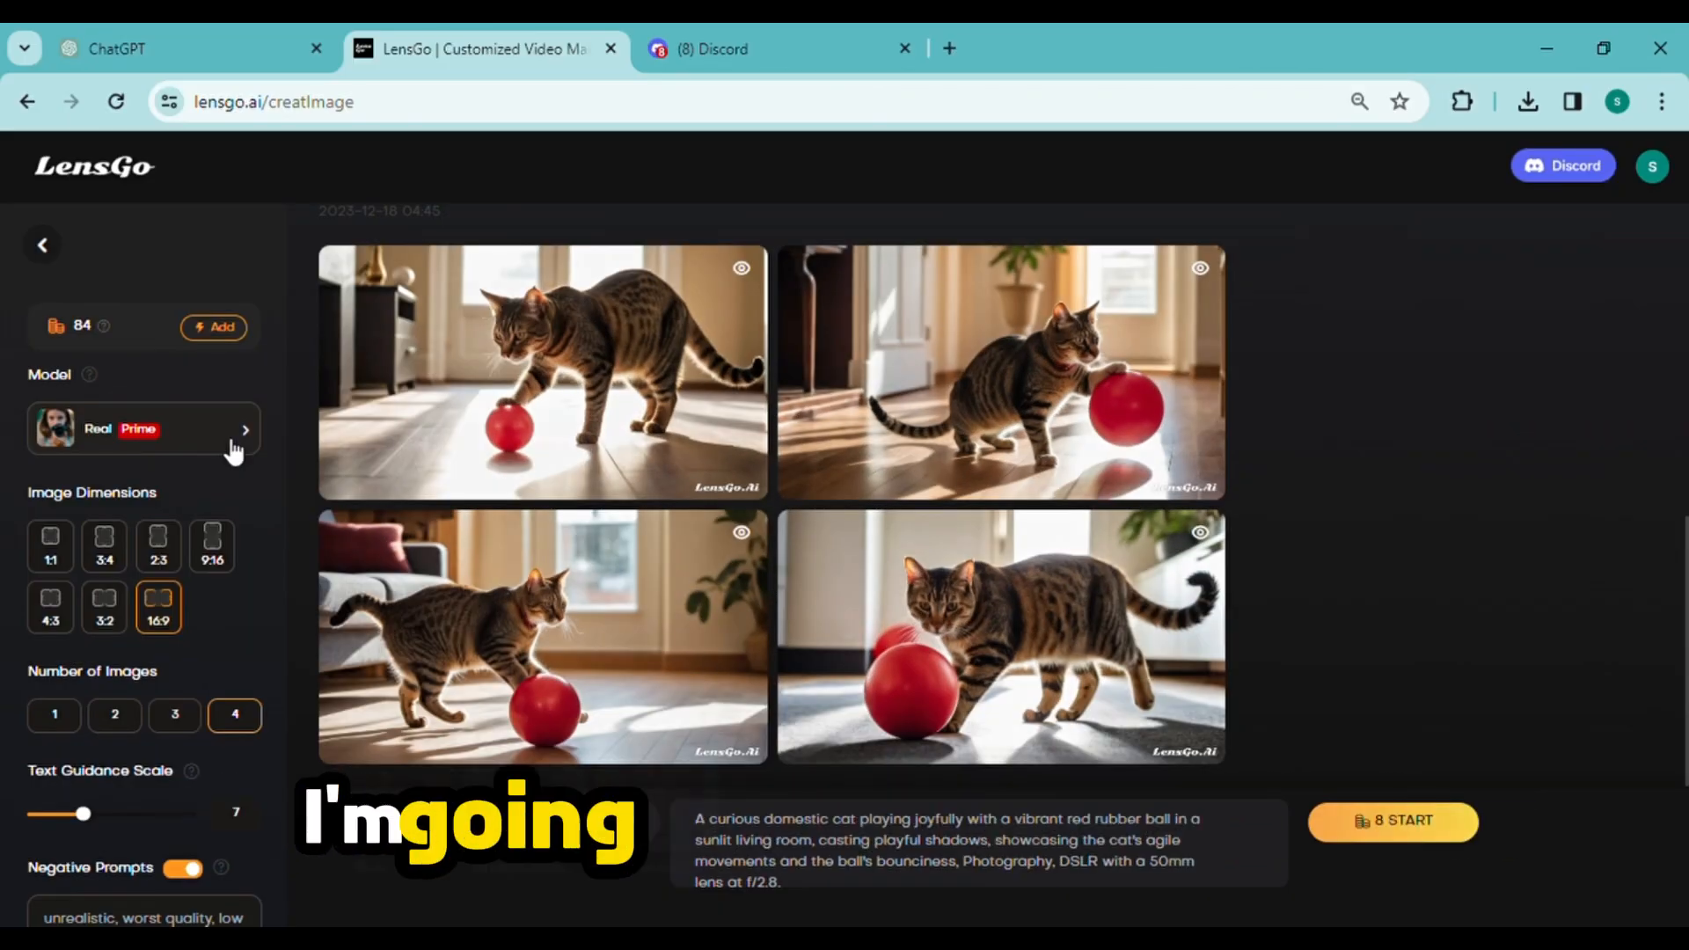
# Step: Generate Pixar style images from a prompt about two energetic boys in matching baseball caps playing catch in a sunlit park
pyautogui.click(234, 449)
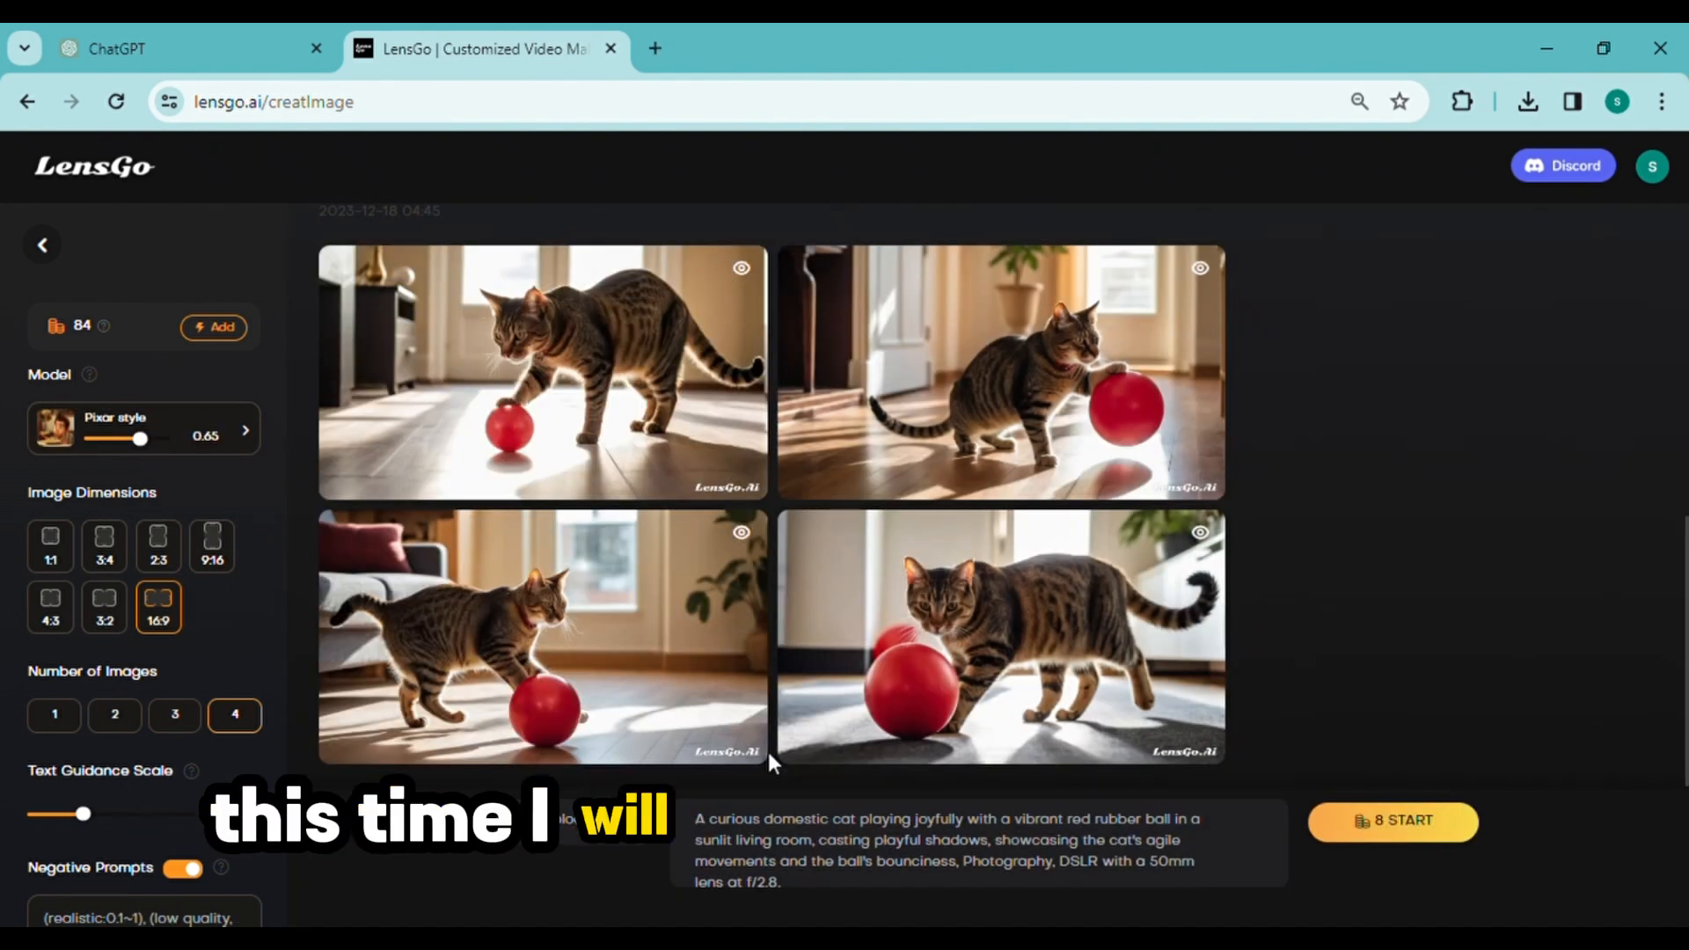
pyautogui.moveTo(695, 808); pyautogui.dragTo(783, 864)
pyautogui.write('Two energetic boys, with messy hair and matching baseball caps, playing an animated game of catch in a sunlit park, surrounded by tall trees and a backdrop of clear blue skies, capturing the dynamic movement and joy of their playful interaction, Illustration, digital art')
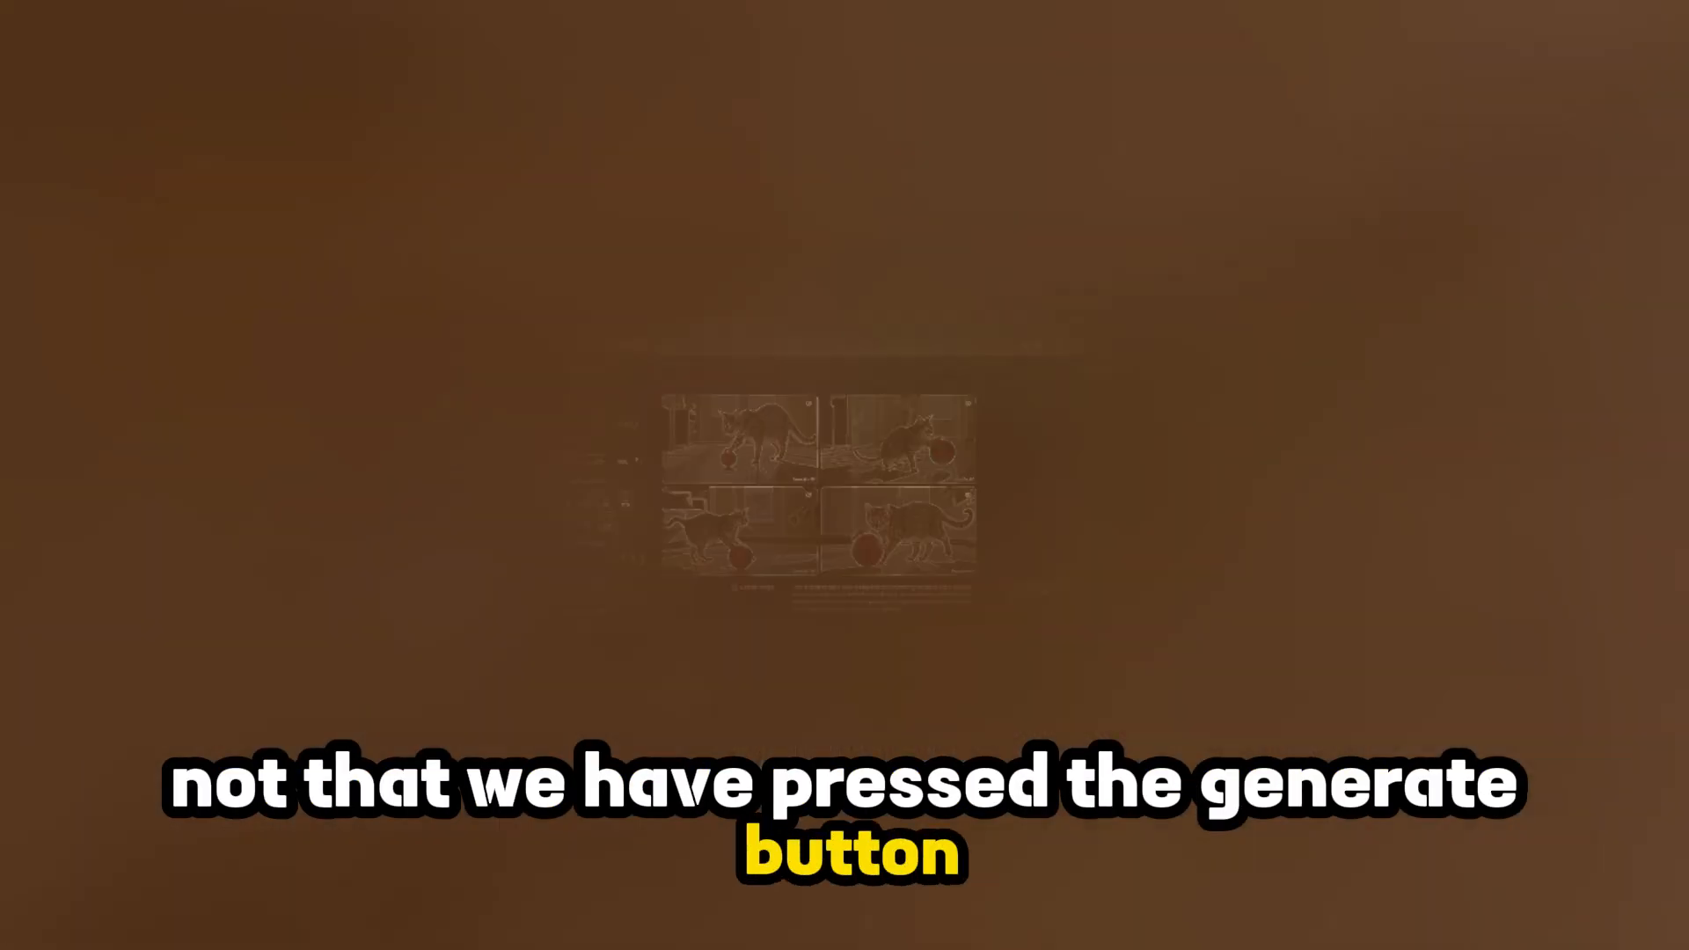
pyautogui.click(1419, 812)
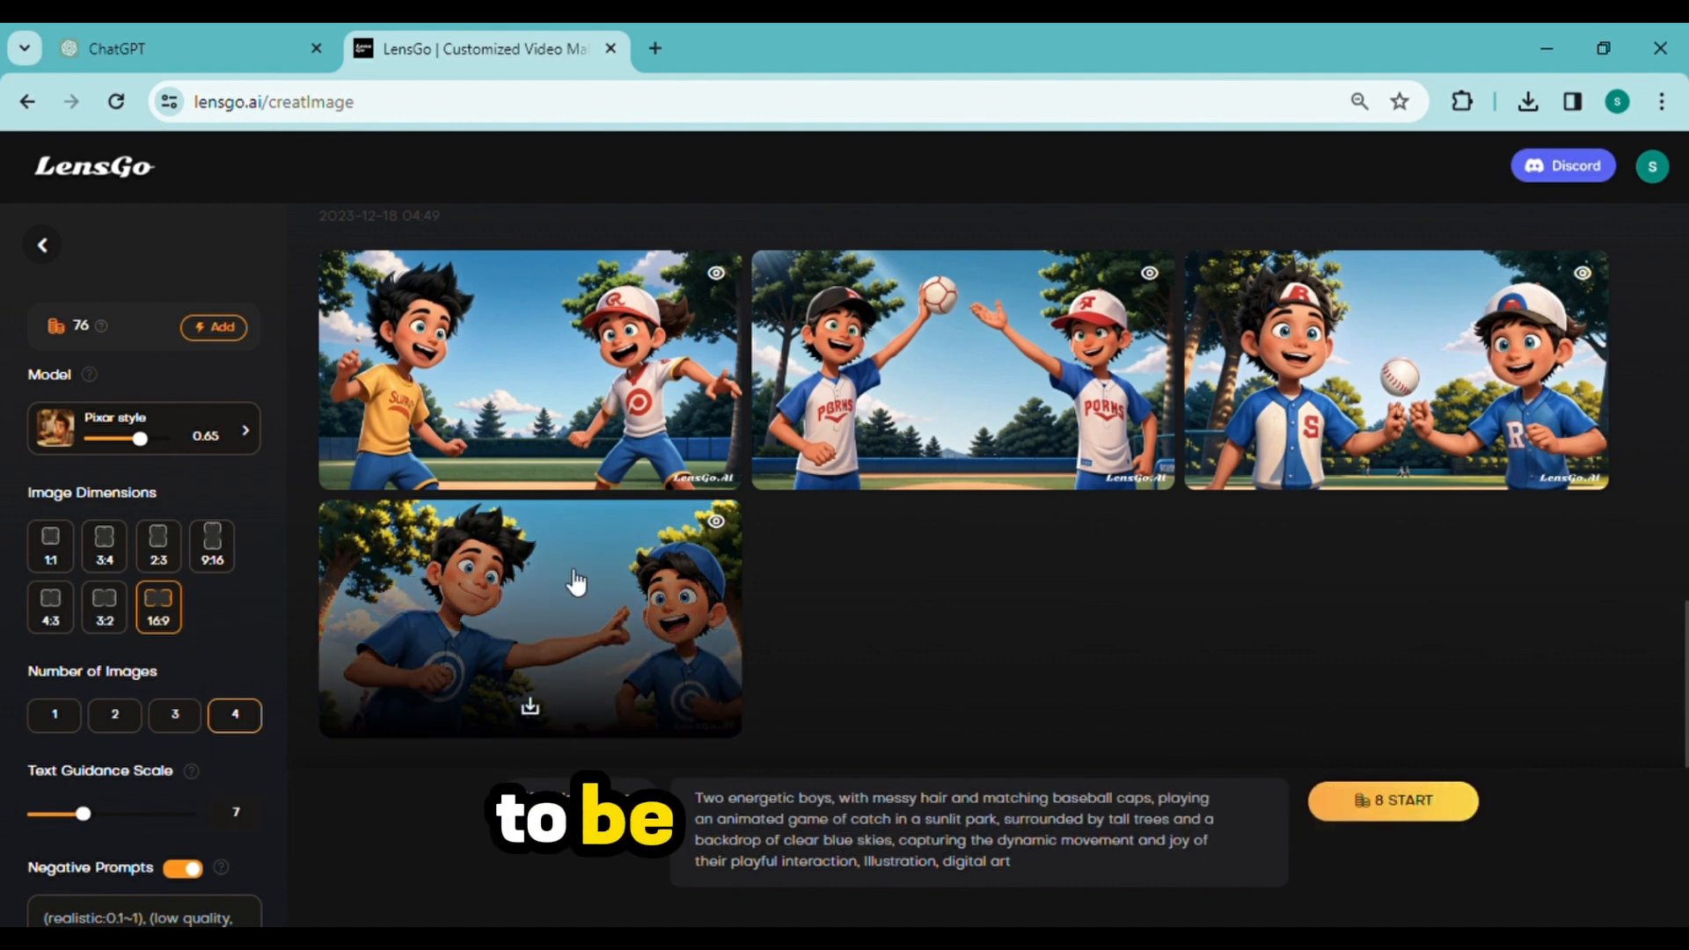
# Step: View the generated Pixar style images of the two boys enlarged, one after another
pyautogui.click(580, 352)
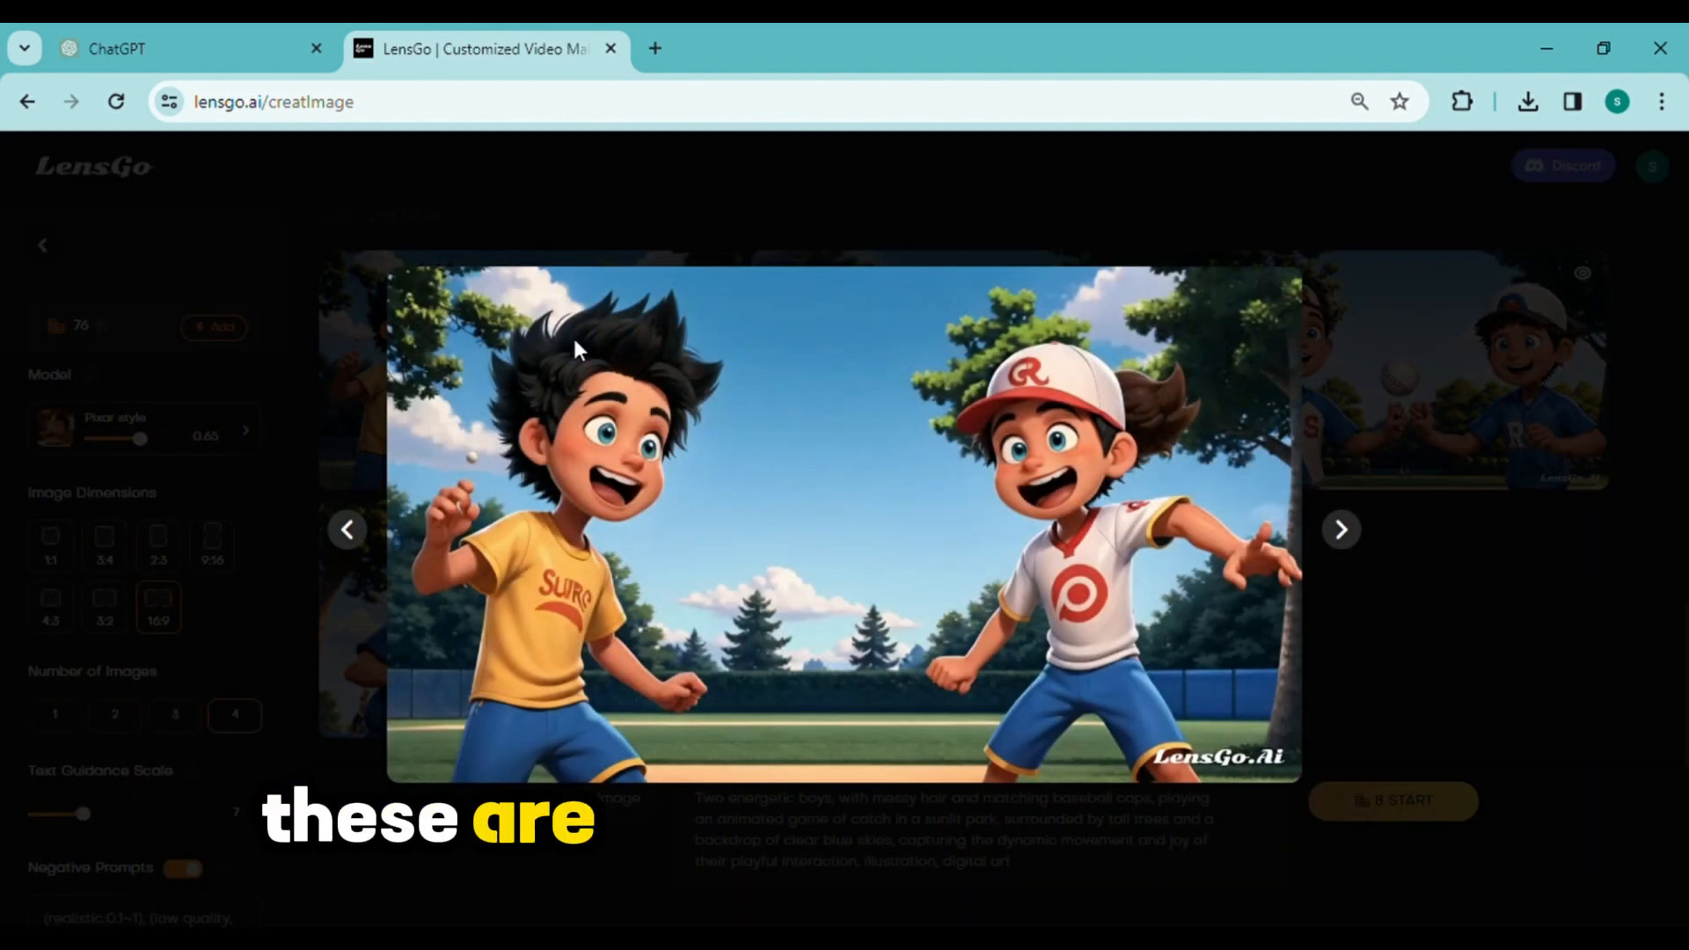
pyautogui.click(1345, 530)
pyautogui.click(1348, 531)
pyautogui.click(1348, 530)
pyautogui.click(1348, 530)
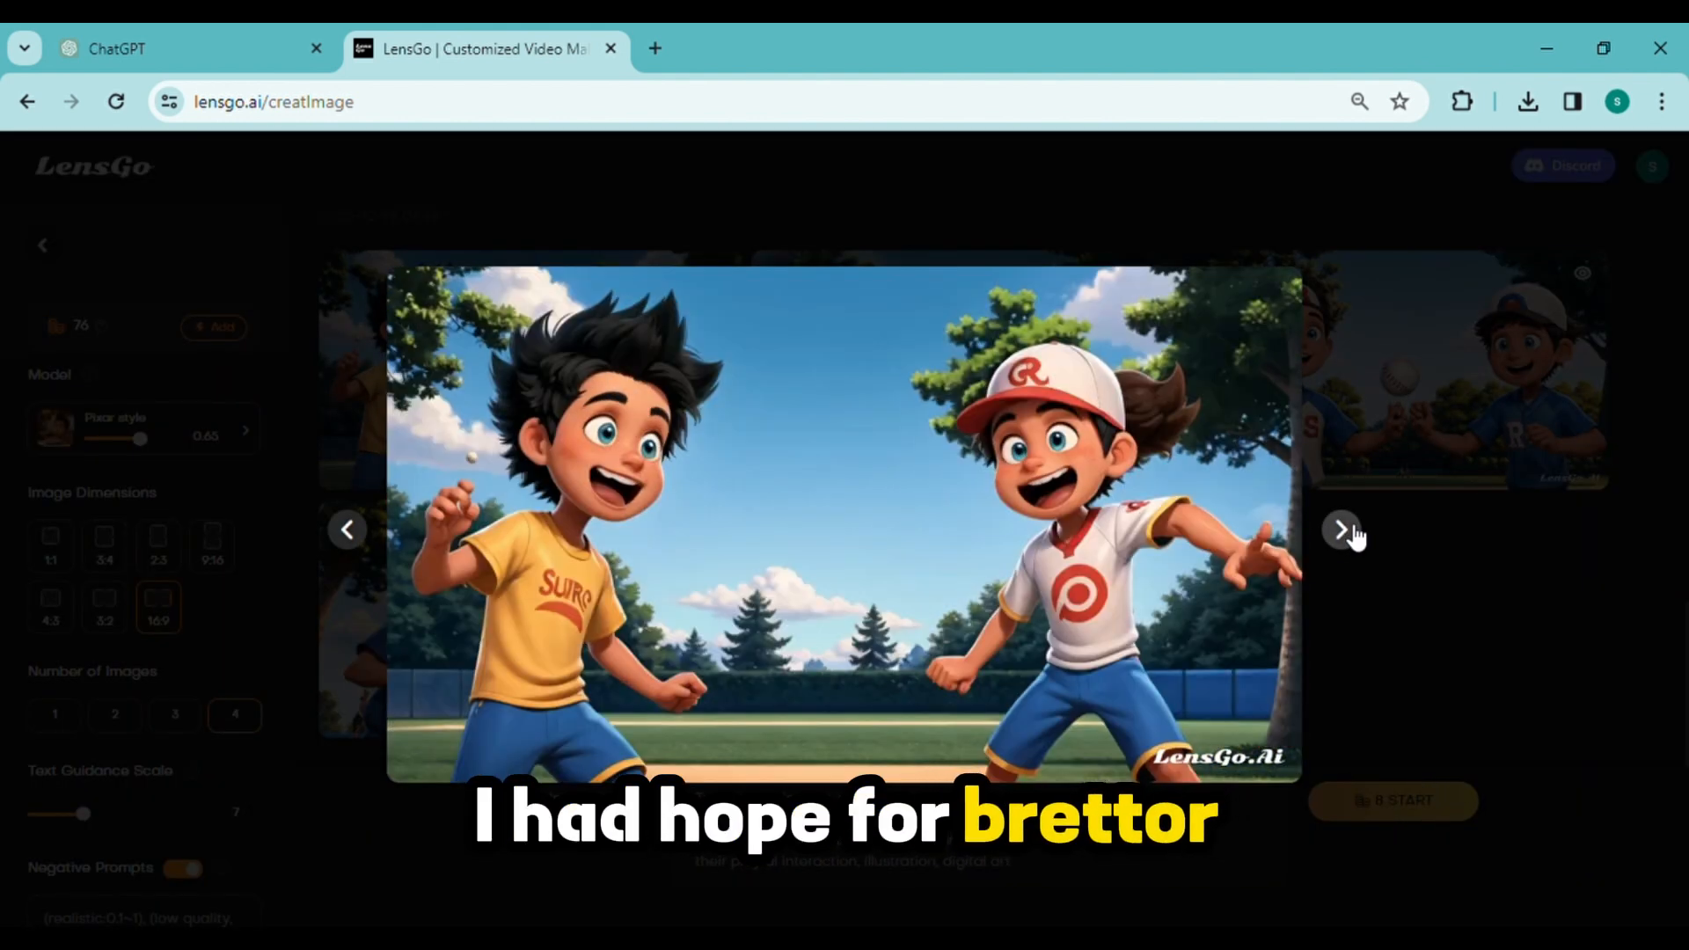
pyautogui.click(1352, 529)
pyautogui.click(1352, 529)
pyautogui.click(1352, 530)
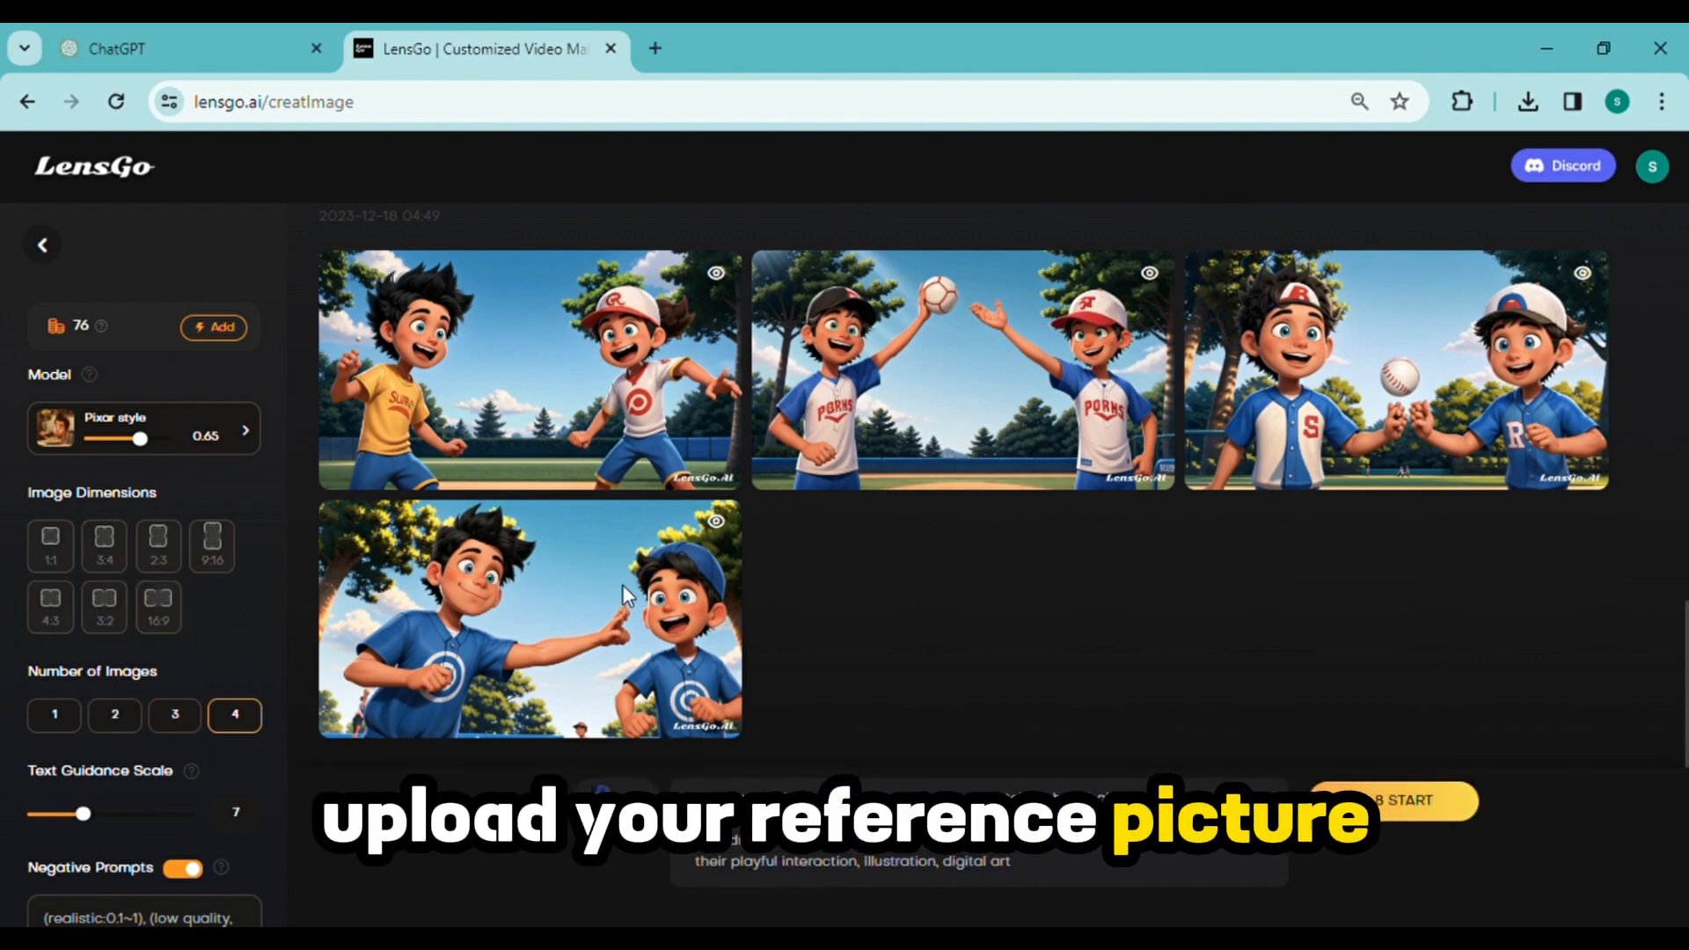
# Step: Generate four images from the same park prompt and the reference picture using the Fantasy Scenes model
pyautogui.moveTo(599, 811)
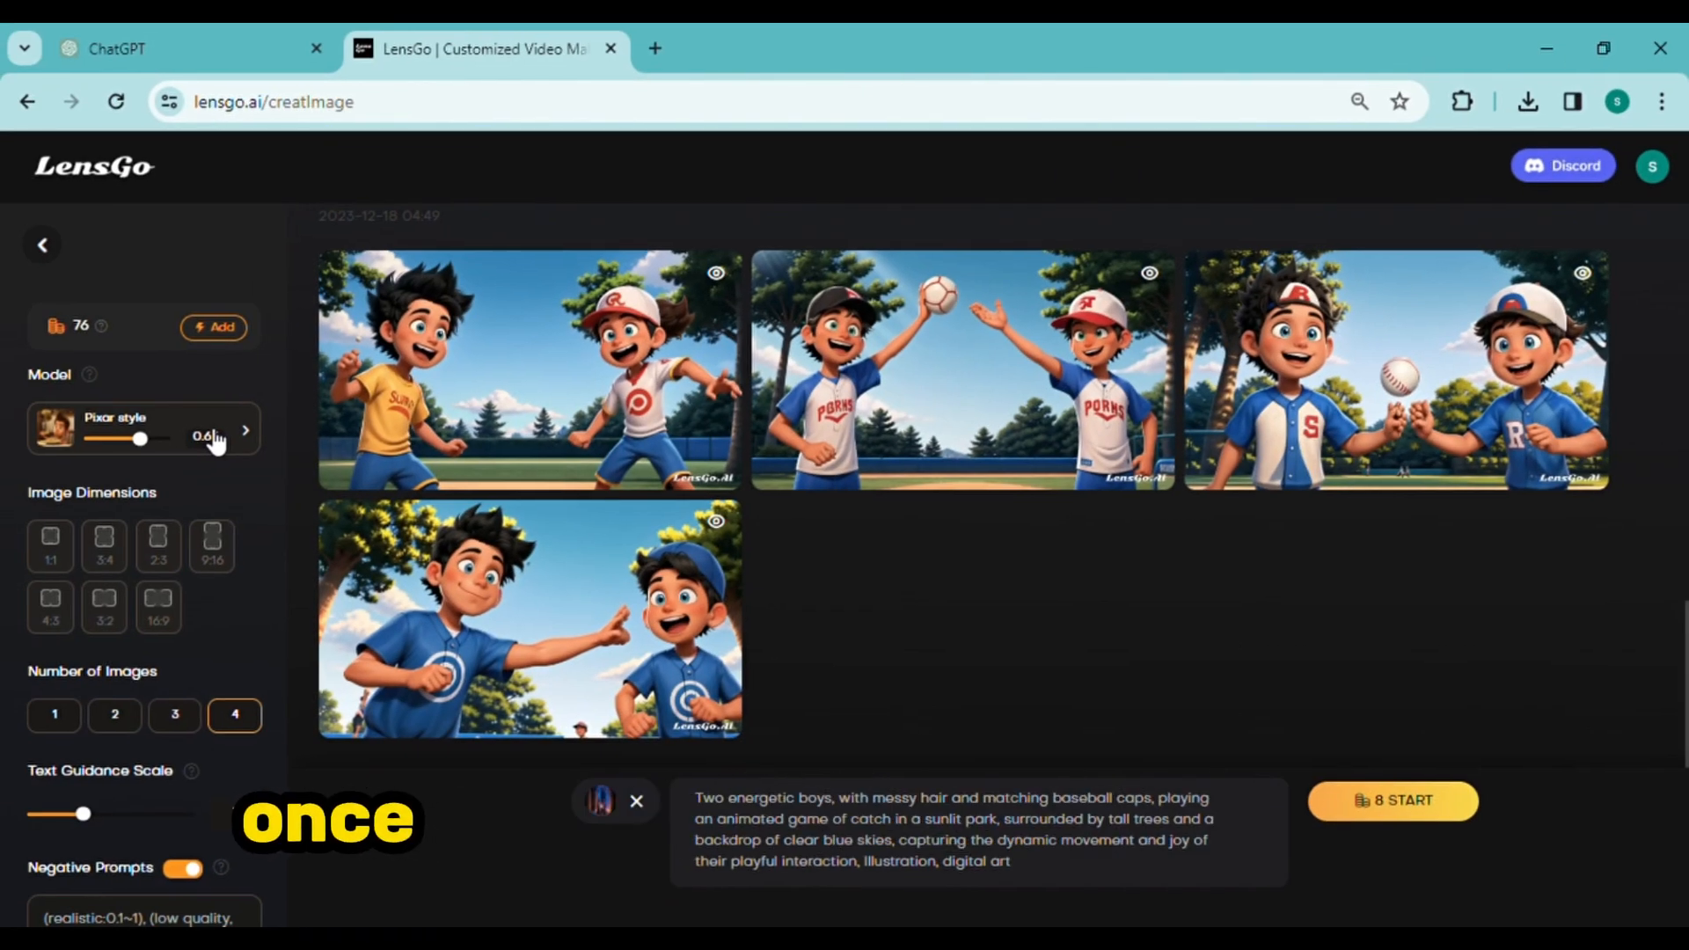
pyautogui.click(215, 440)
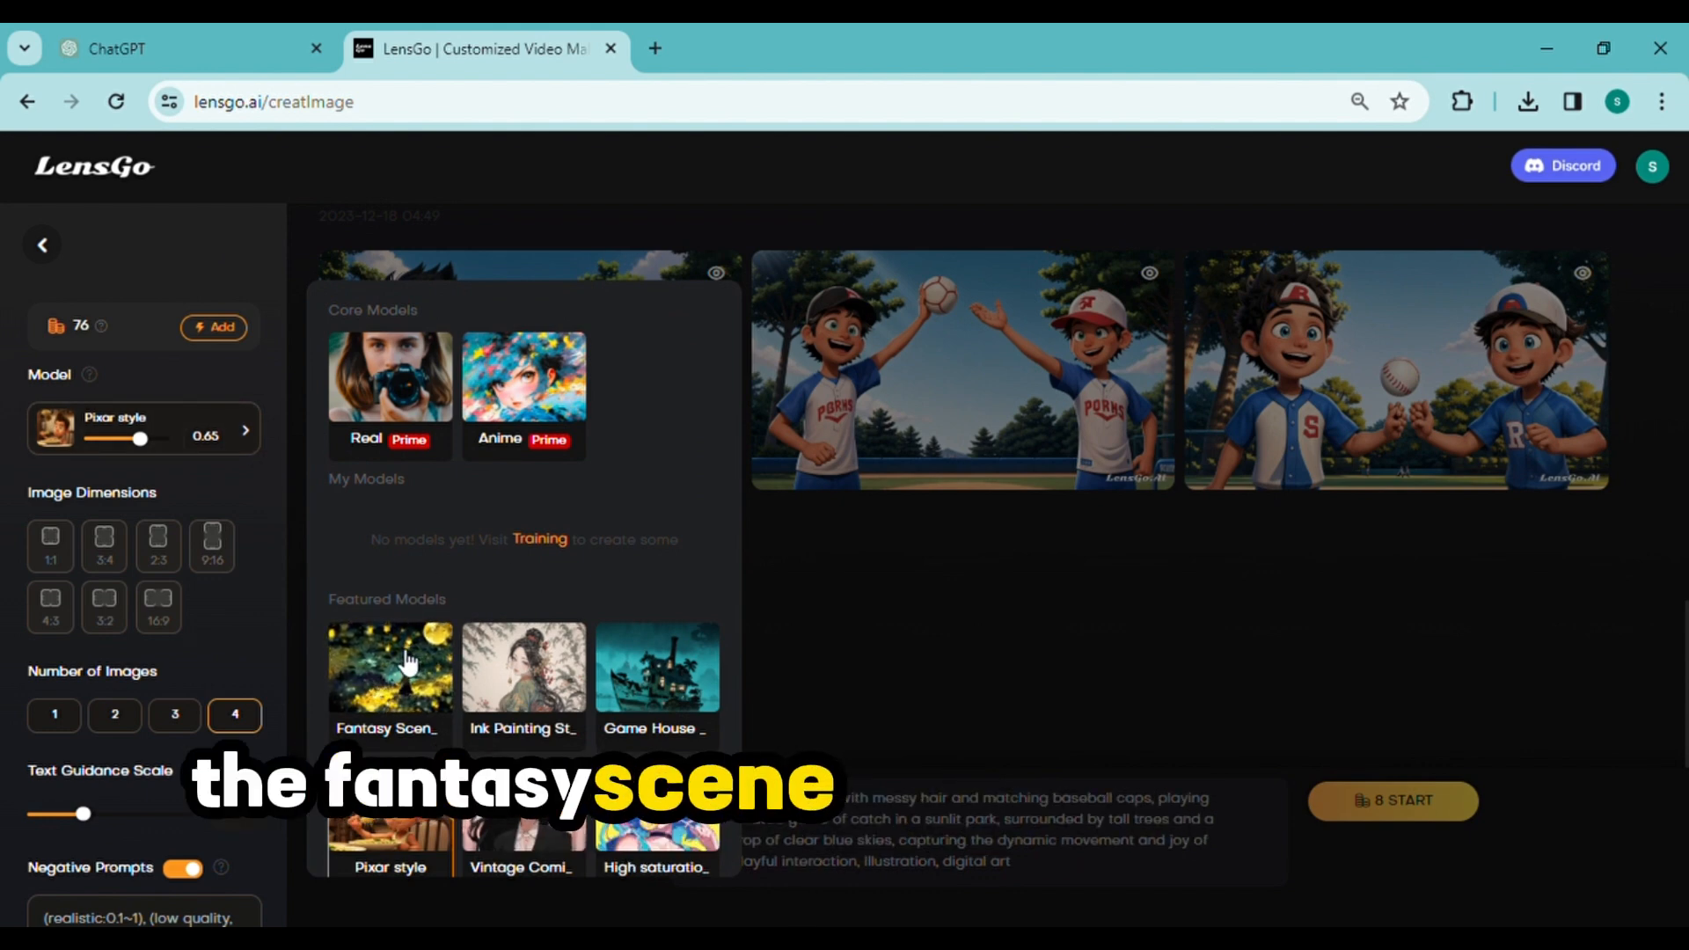
pyautogui.click(419, 690)
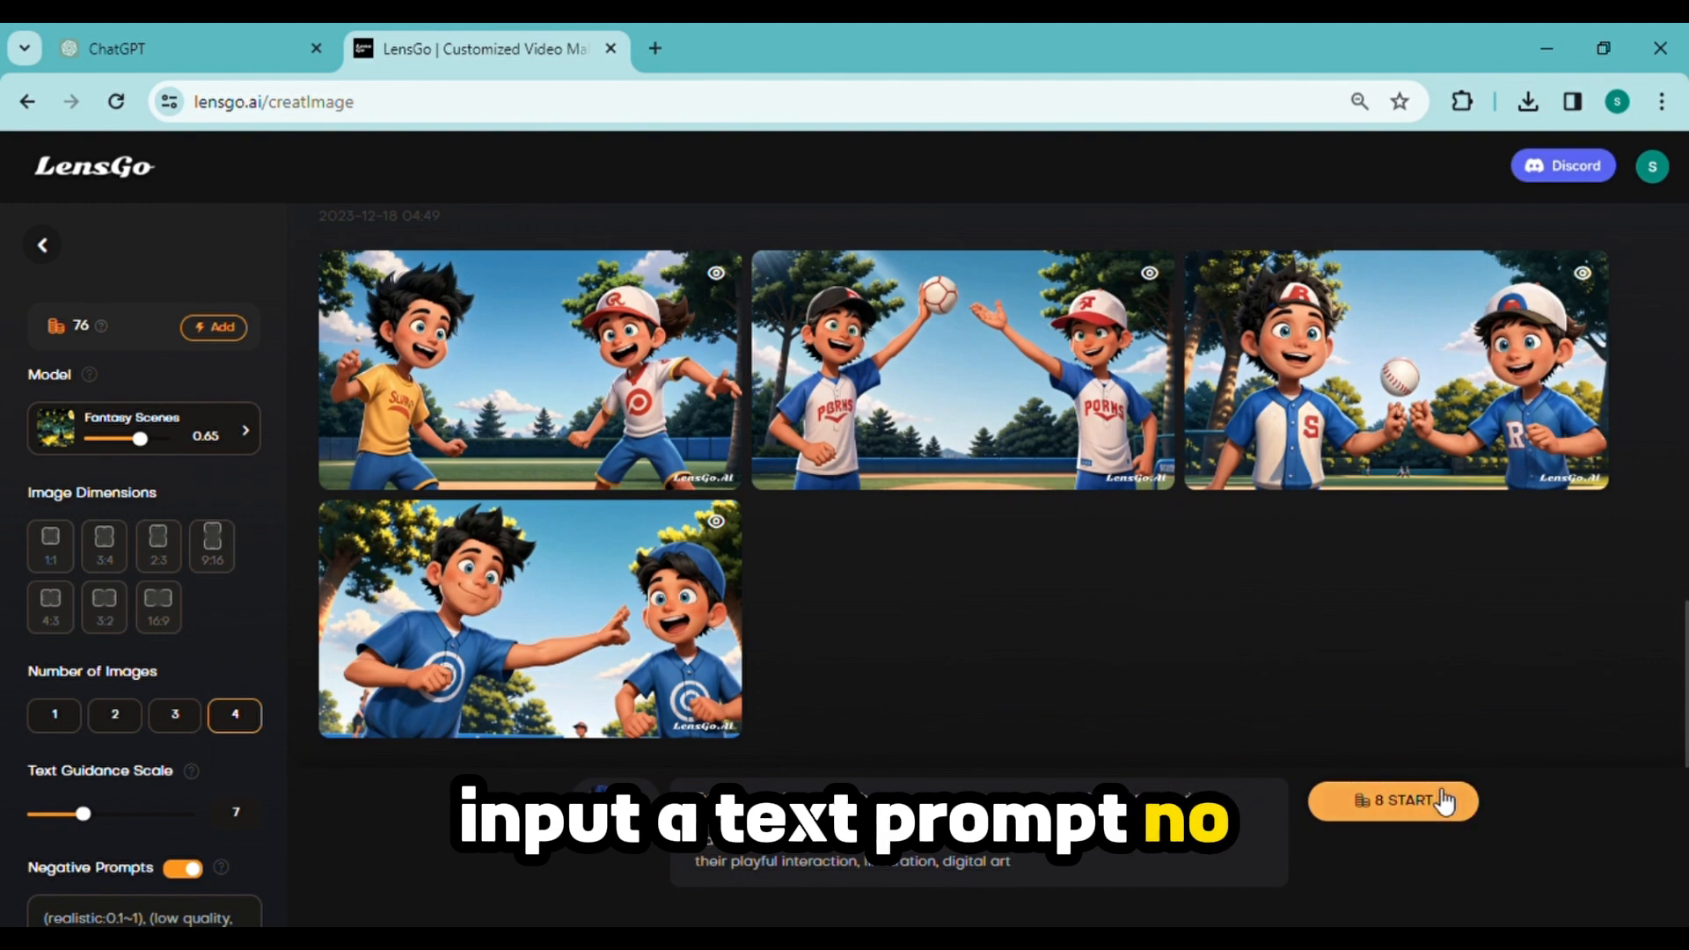
pyautogui.click(1439, 802)
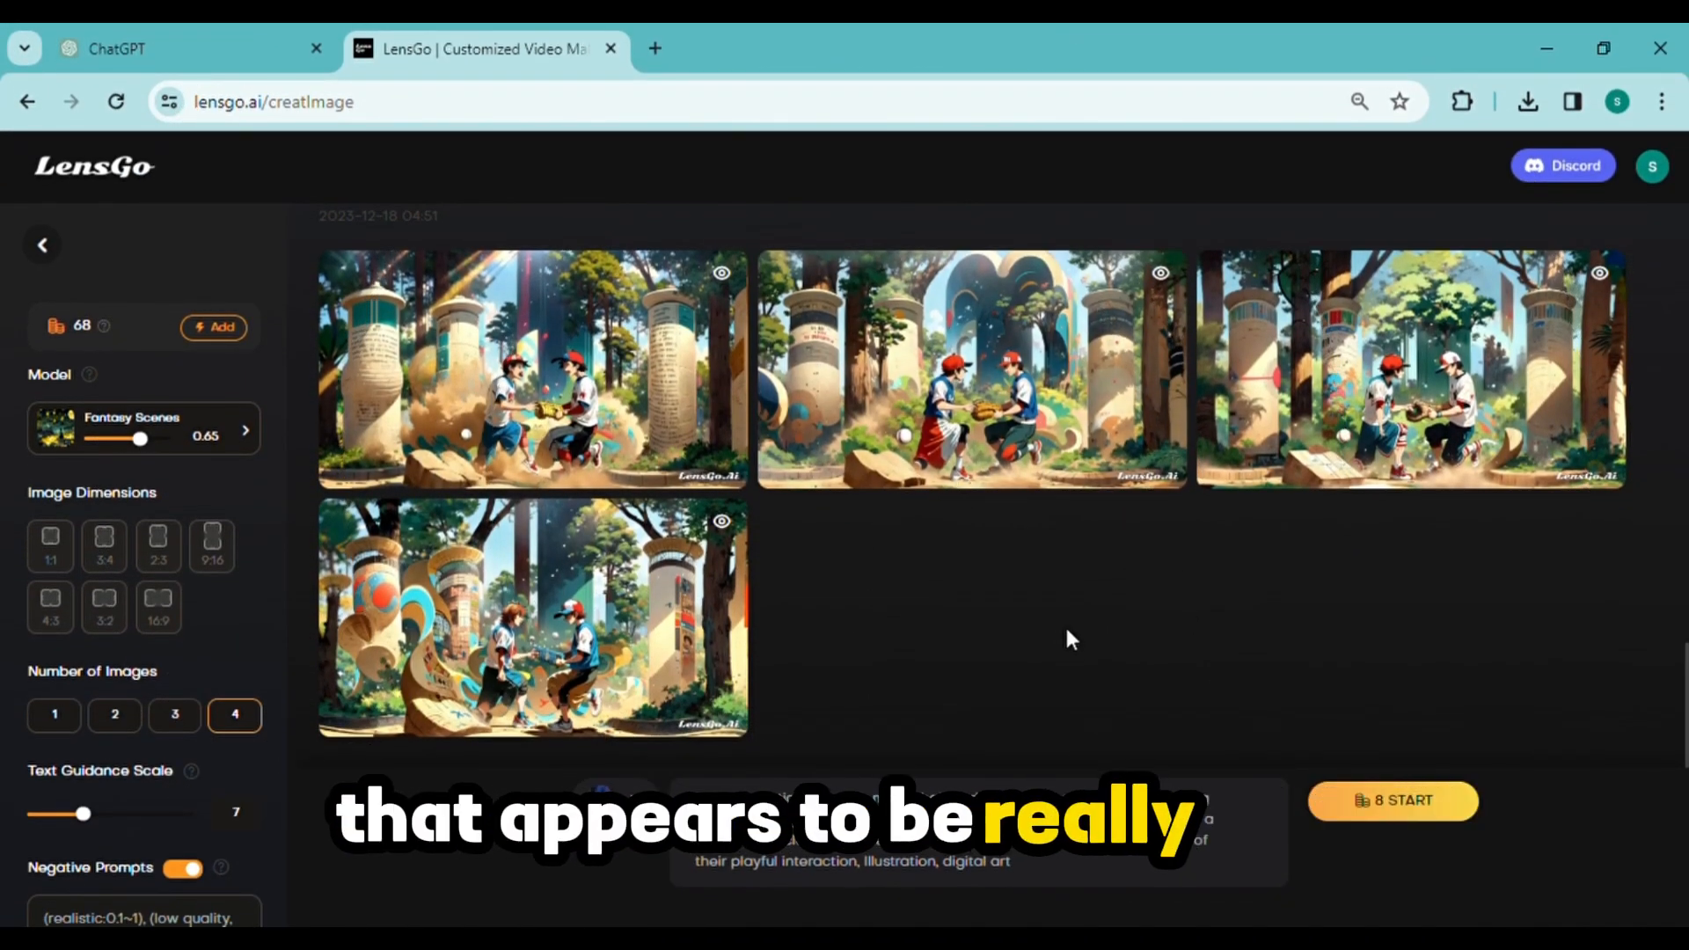
# Step: View the generated Fantasy Scenes images enlarged and compare their style and composition with the reference picture
pyautogui.moveTo(539, 378)
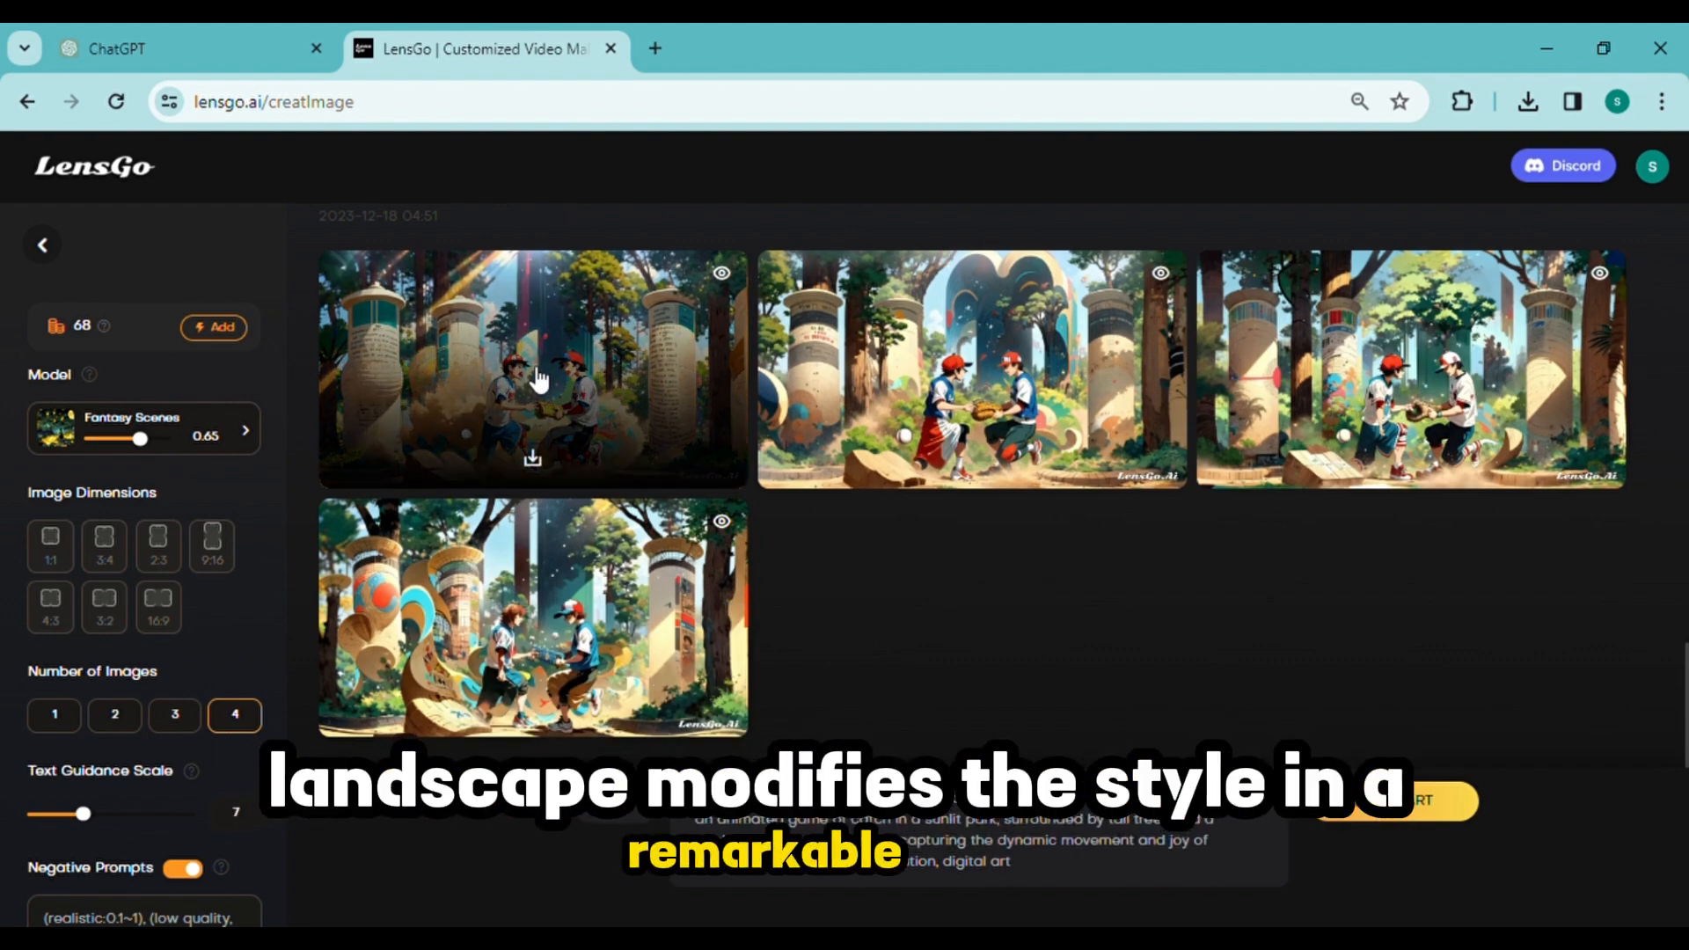
pyautogui.hotkey('ctrl', '+')
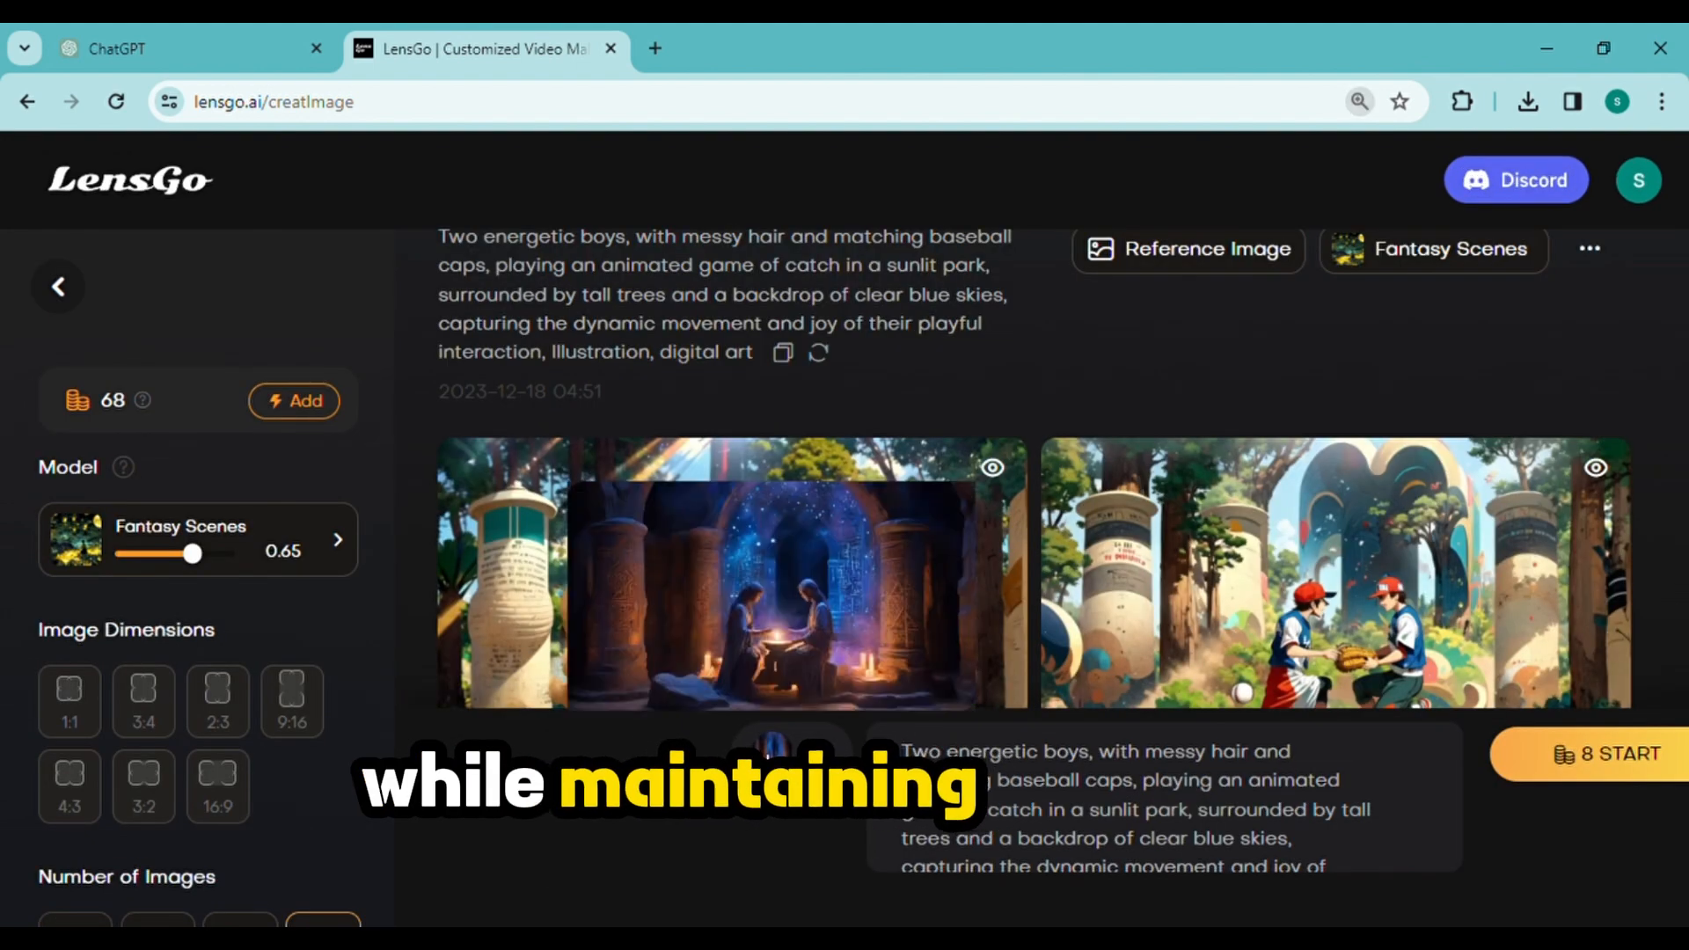
pyautogui.click(992, 467)
pyautogui.click(1363, 529)
pyautogui.click(1364, 529)
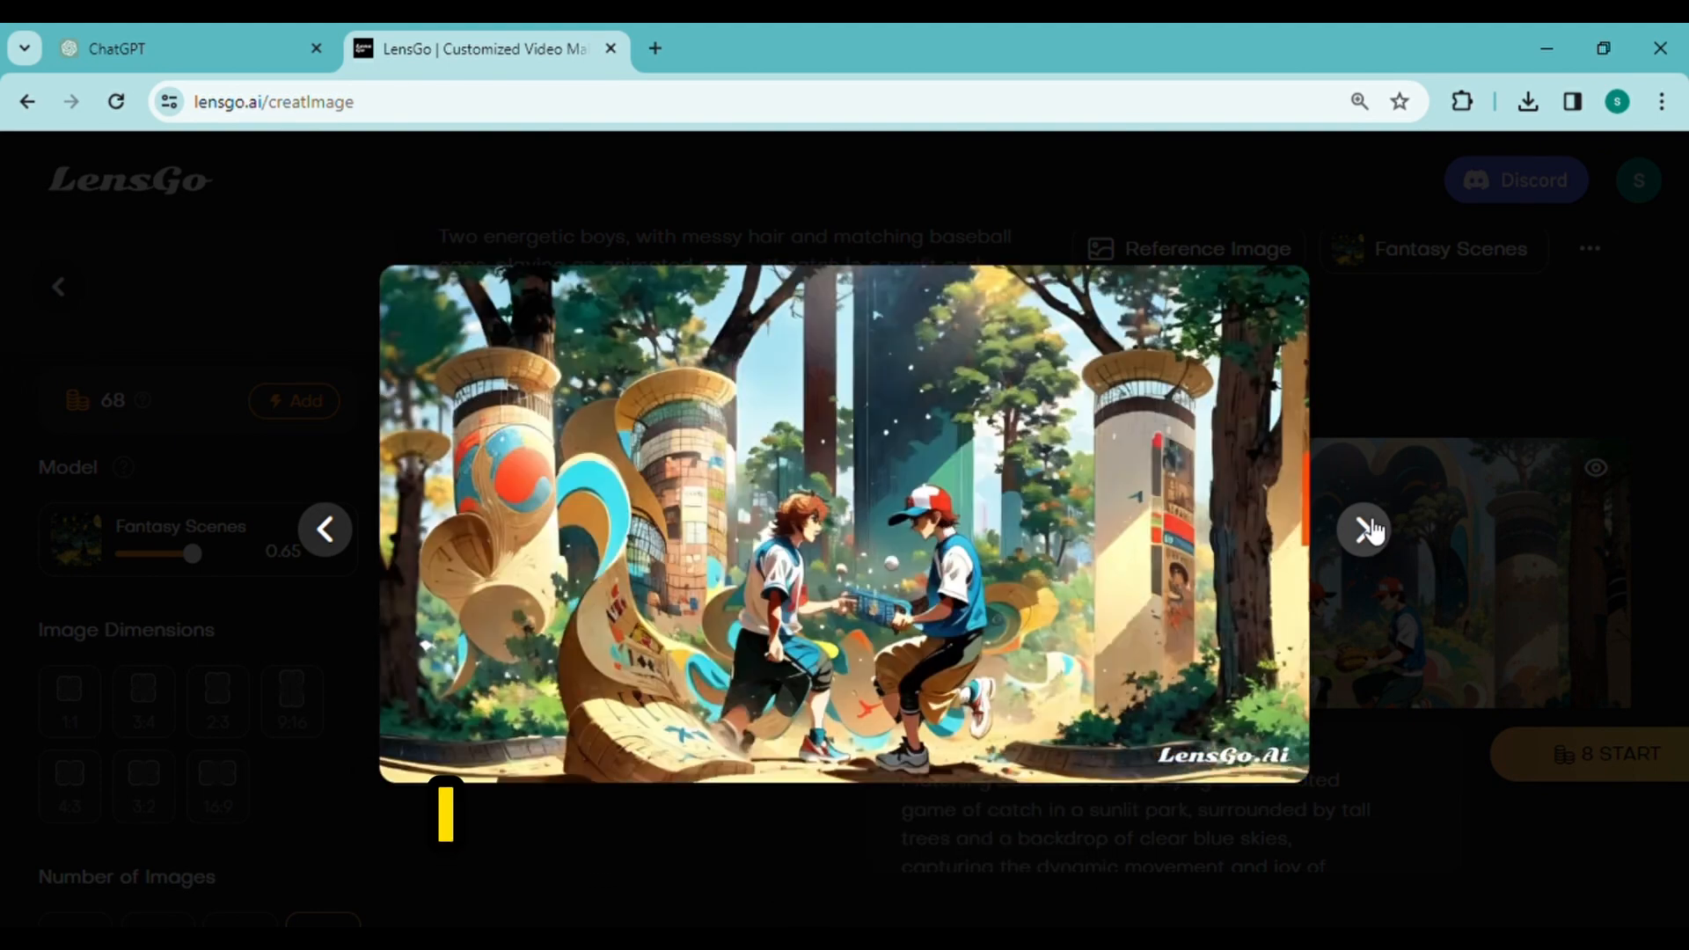
pyautogui.click(1364, 528)
pyautogui.click(1444, 376)
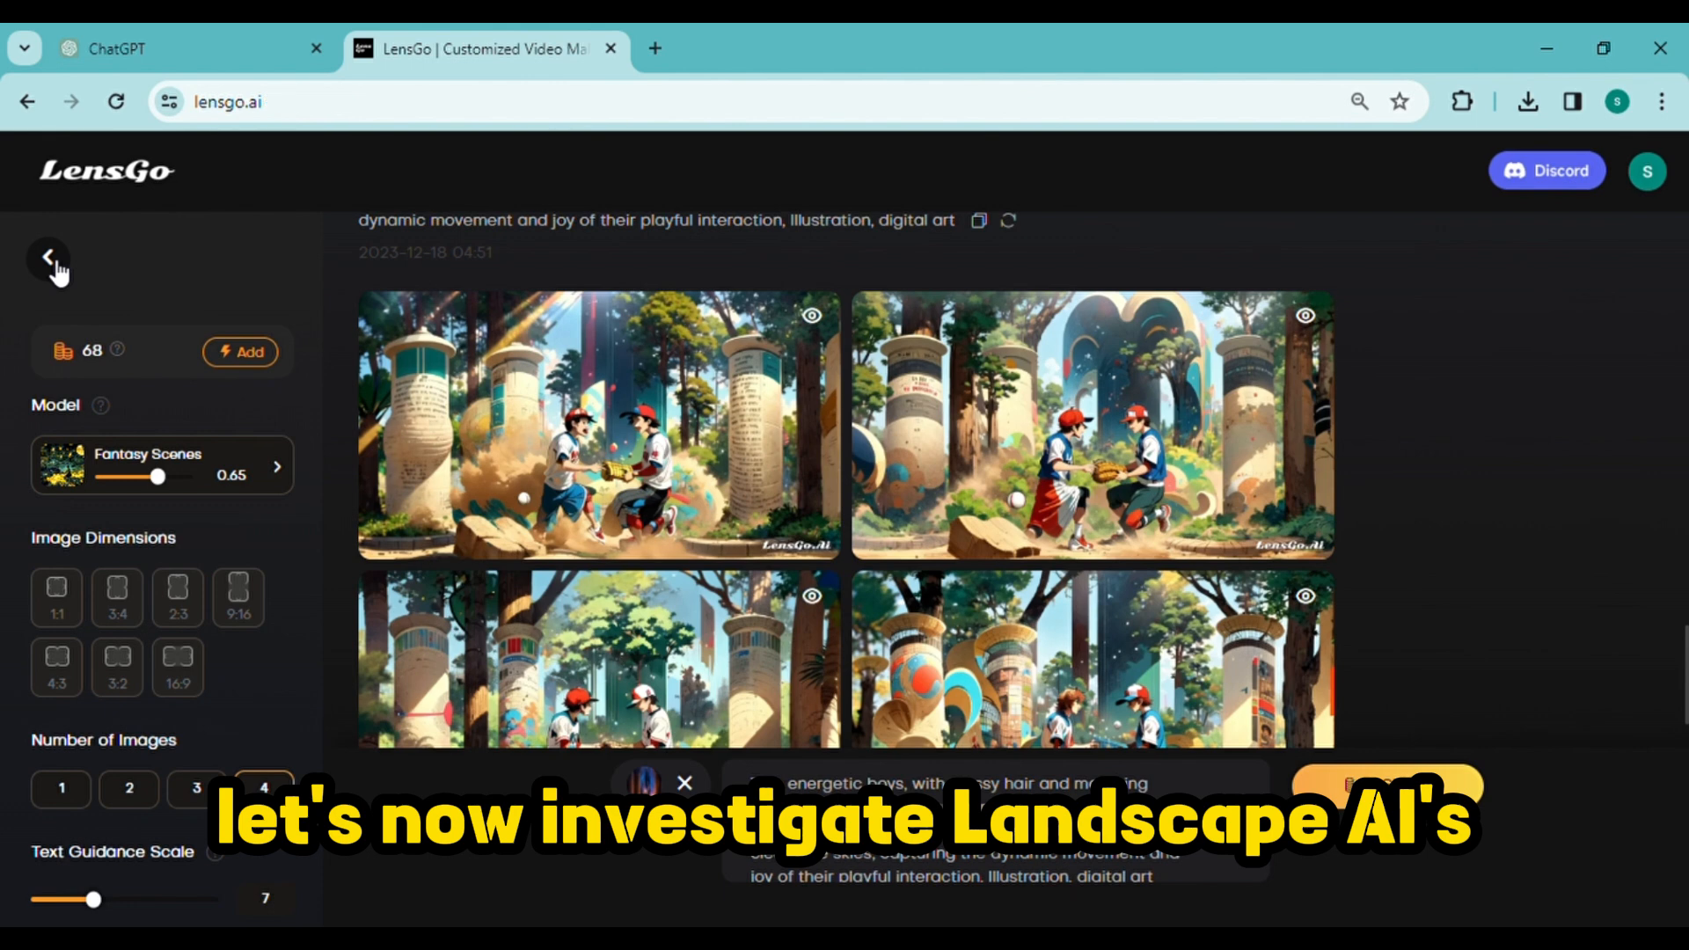
# Step: Go to the Animate Videos tool and look over the models available for video creation
pyautogui.click(49, 258)
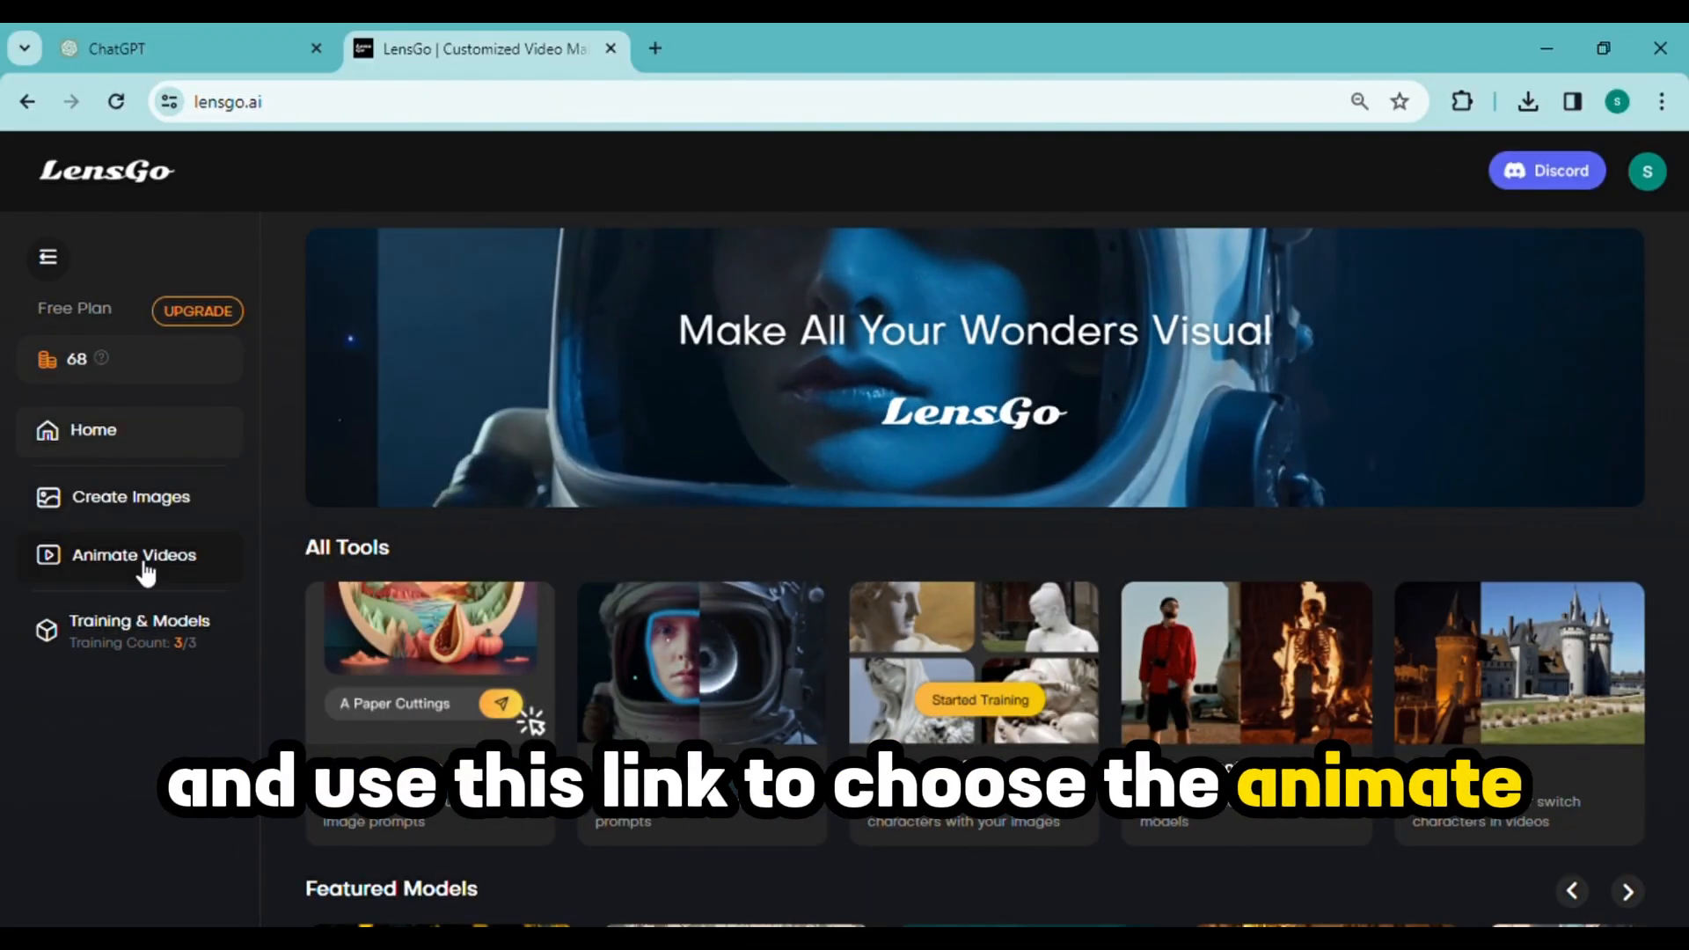
pyautogui.click(143, 568)
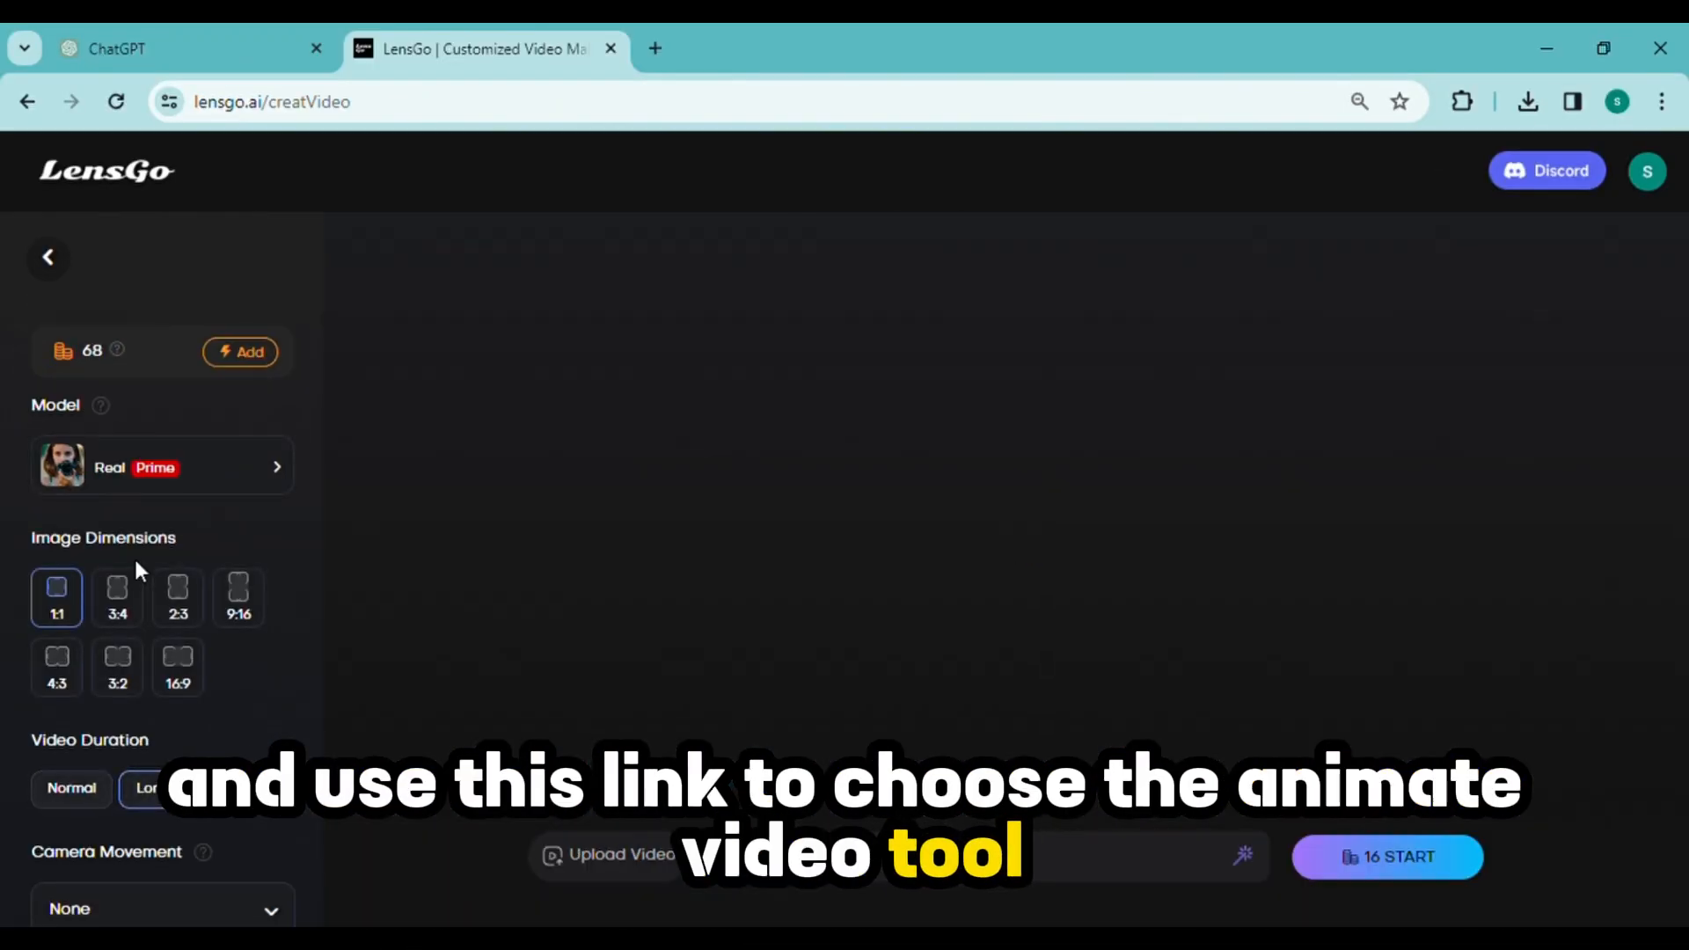
pyautogui.click(140, 460)
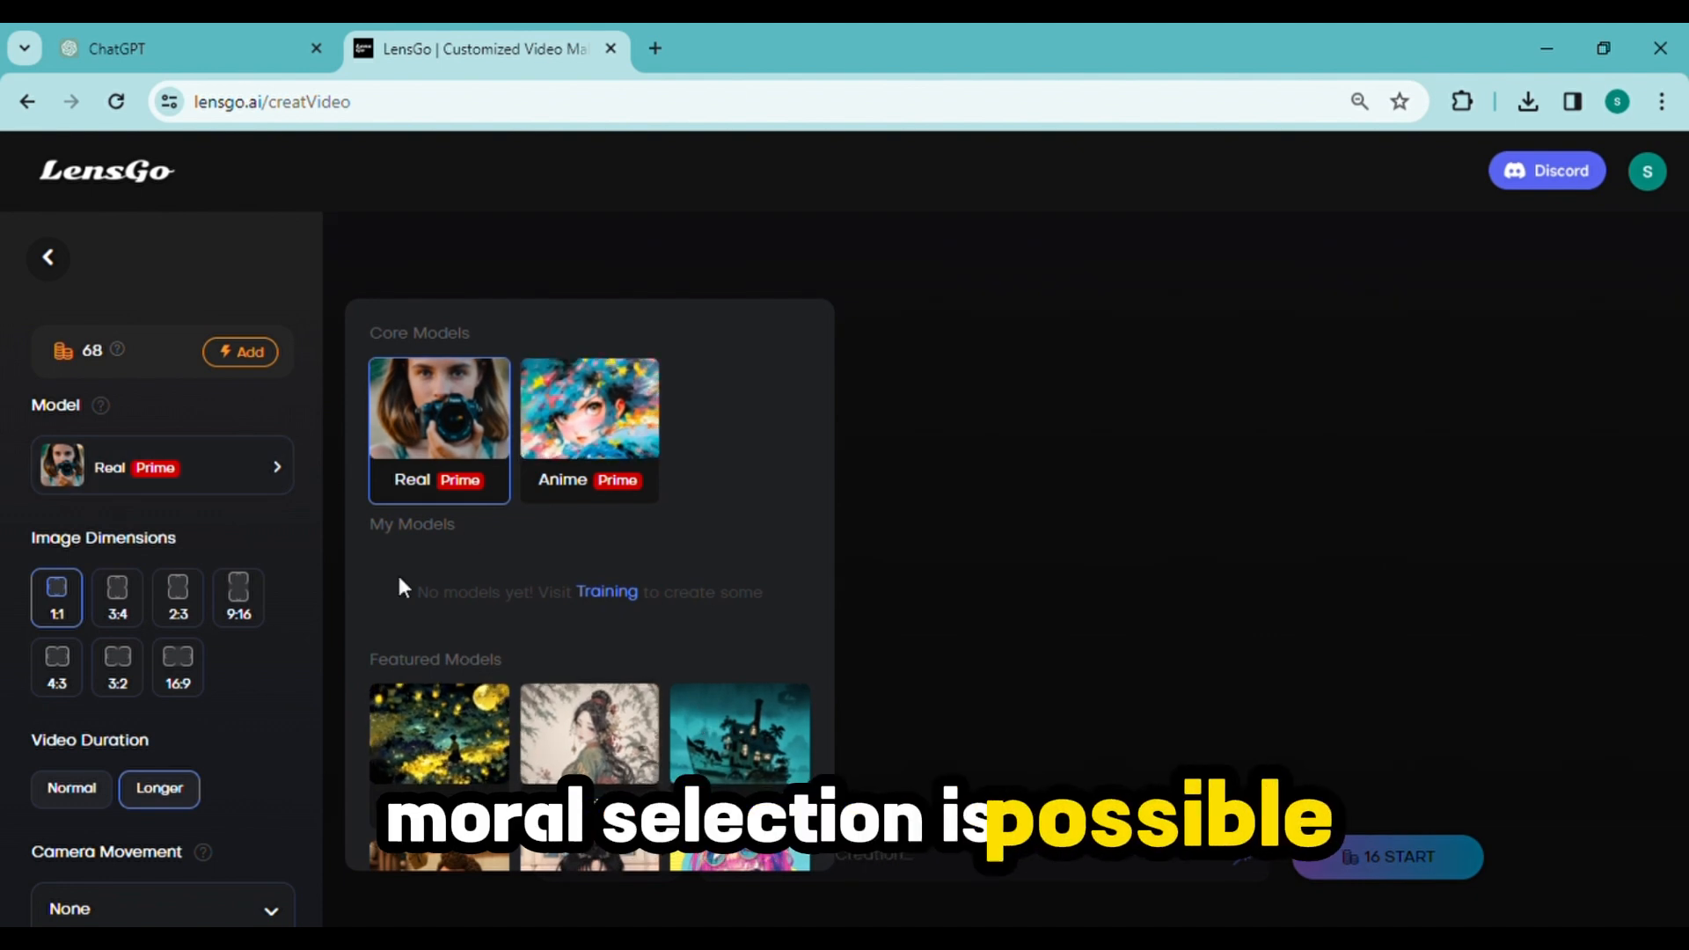
pyautogui.click(263, 470)
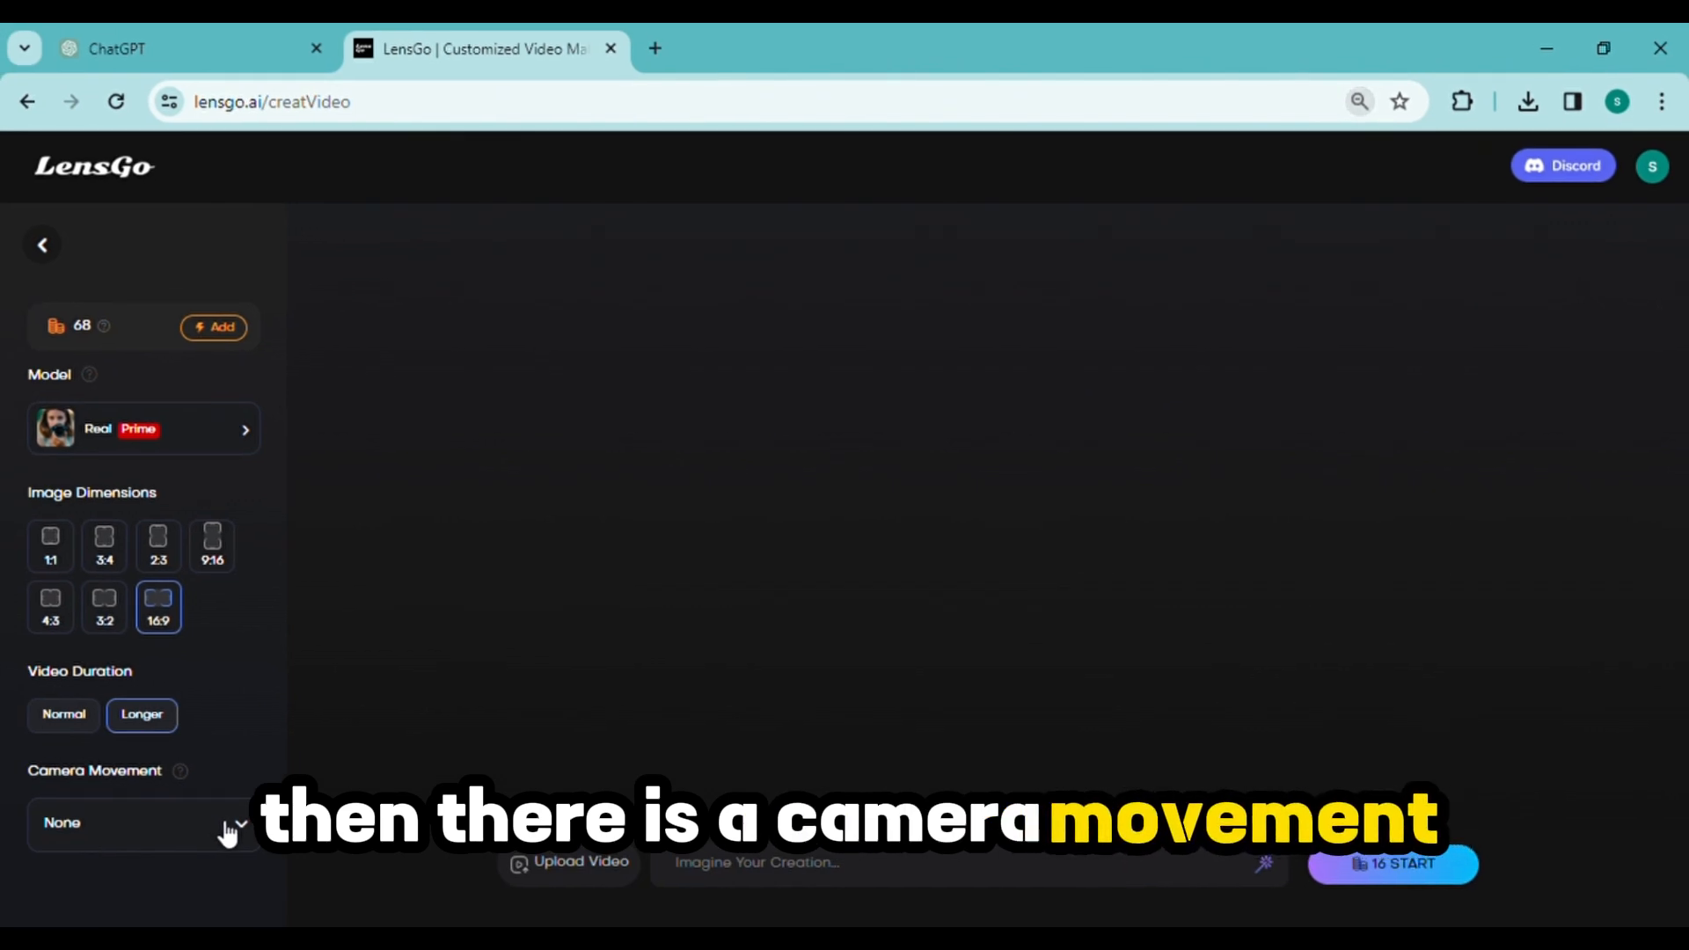
# Step: Review the camera movement options available for the video
pyautogui.click(227, 828)
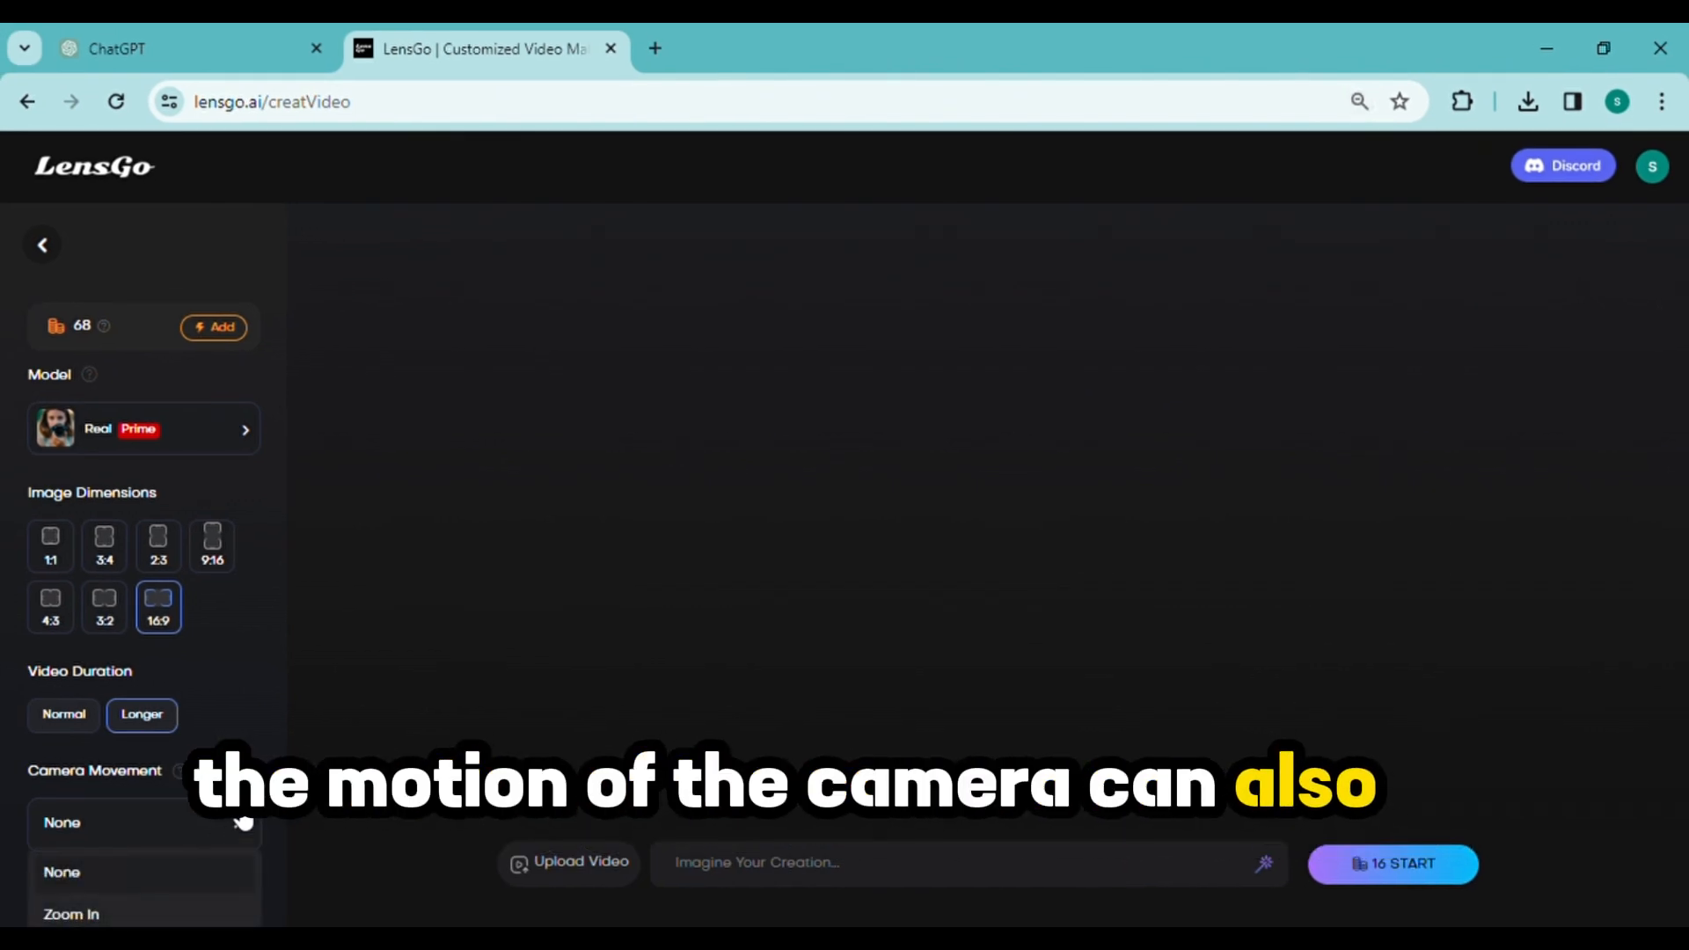
pyautogui.hotkey('ctrl', '-')
pyautogui.hotkey('ctrl', '-')
pyautogui.hotkey('ctrl', '-')
pyautogui.hotkey('ctrl', '-')
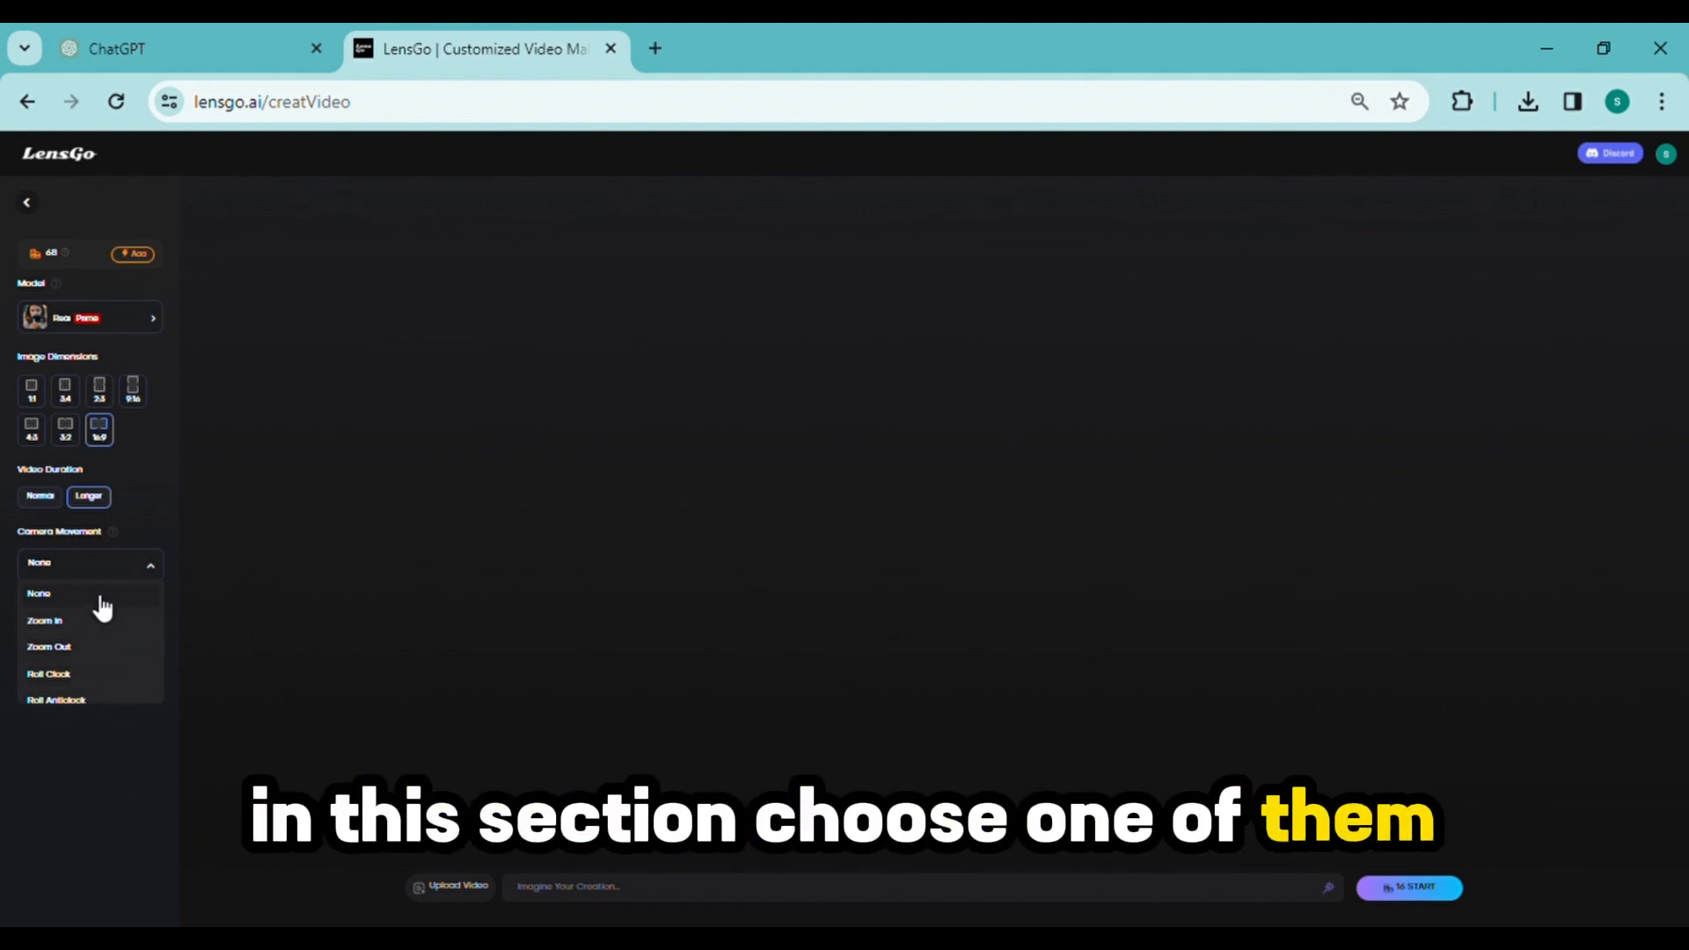
pyautogui.hotkey('ctrl', '+')
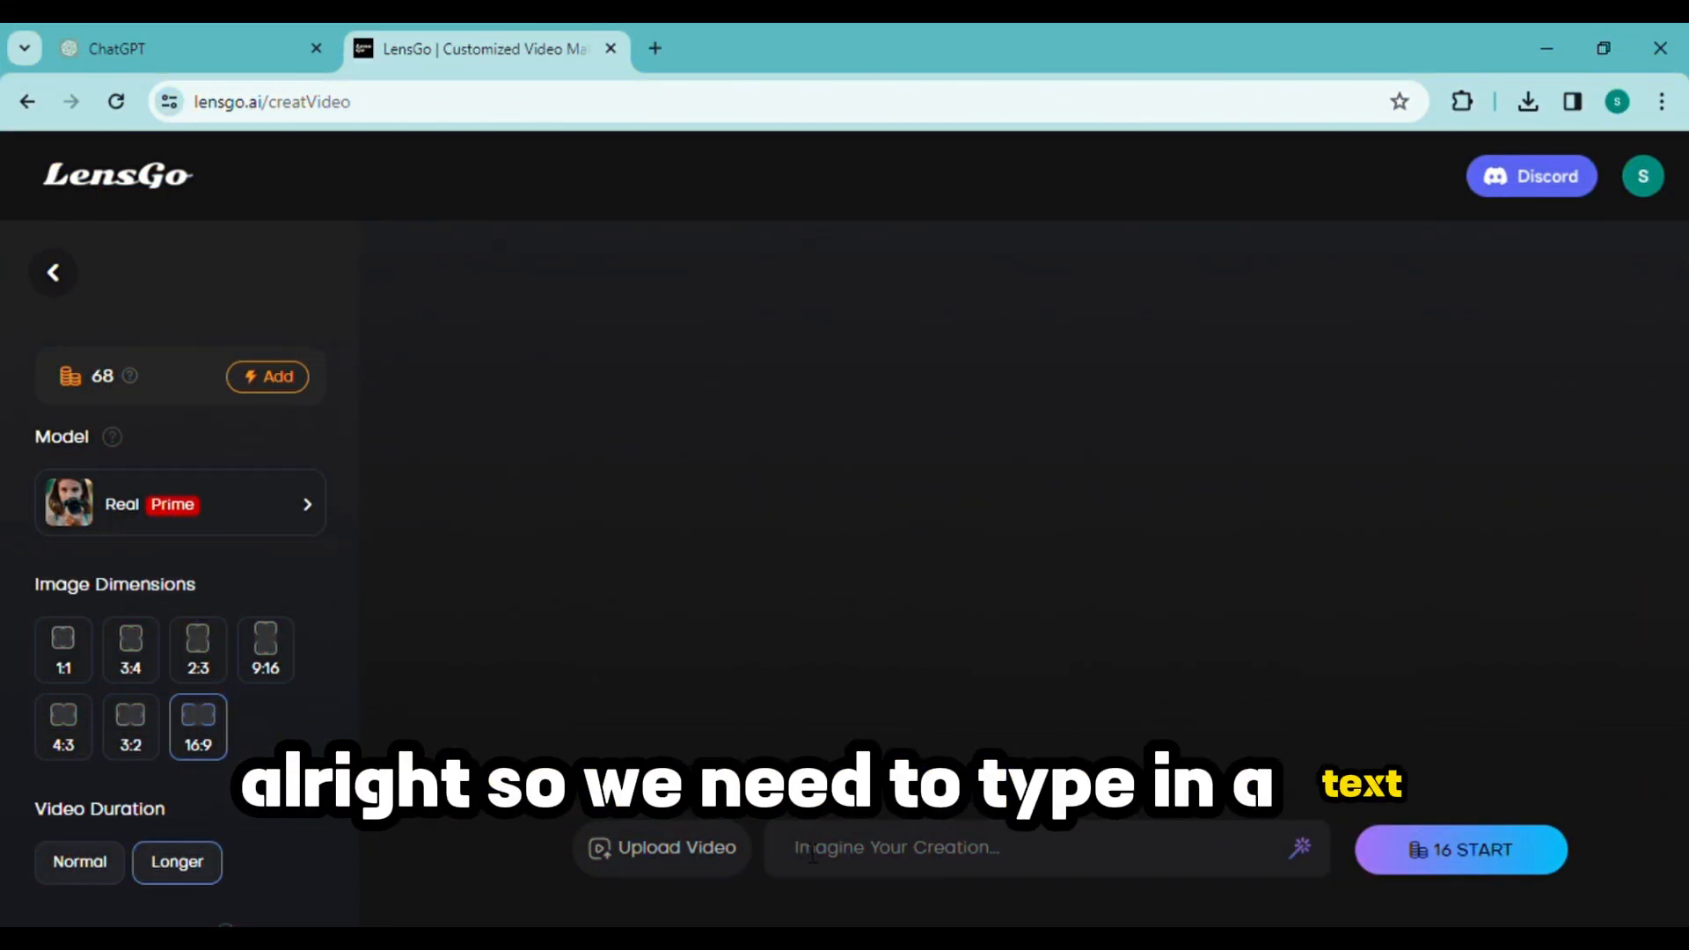
# Step: Generate a longer 16:9 video with the Real model from a prompt about a pair of brothers building a makeshift treehouse in a backyard
pyautogui.click(813, 852)
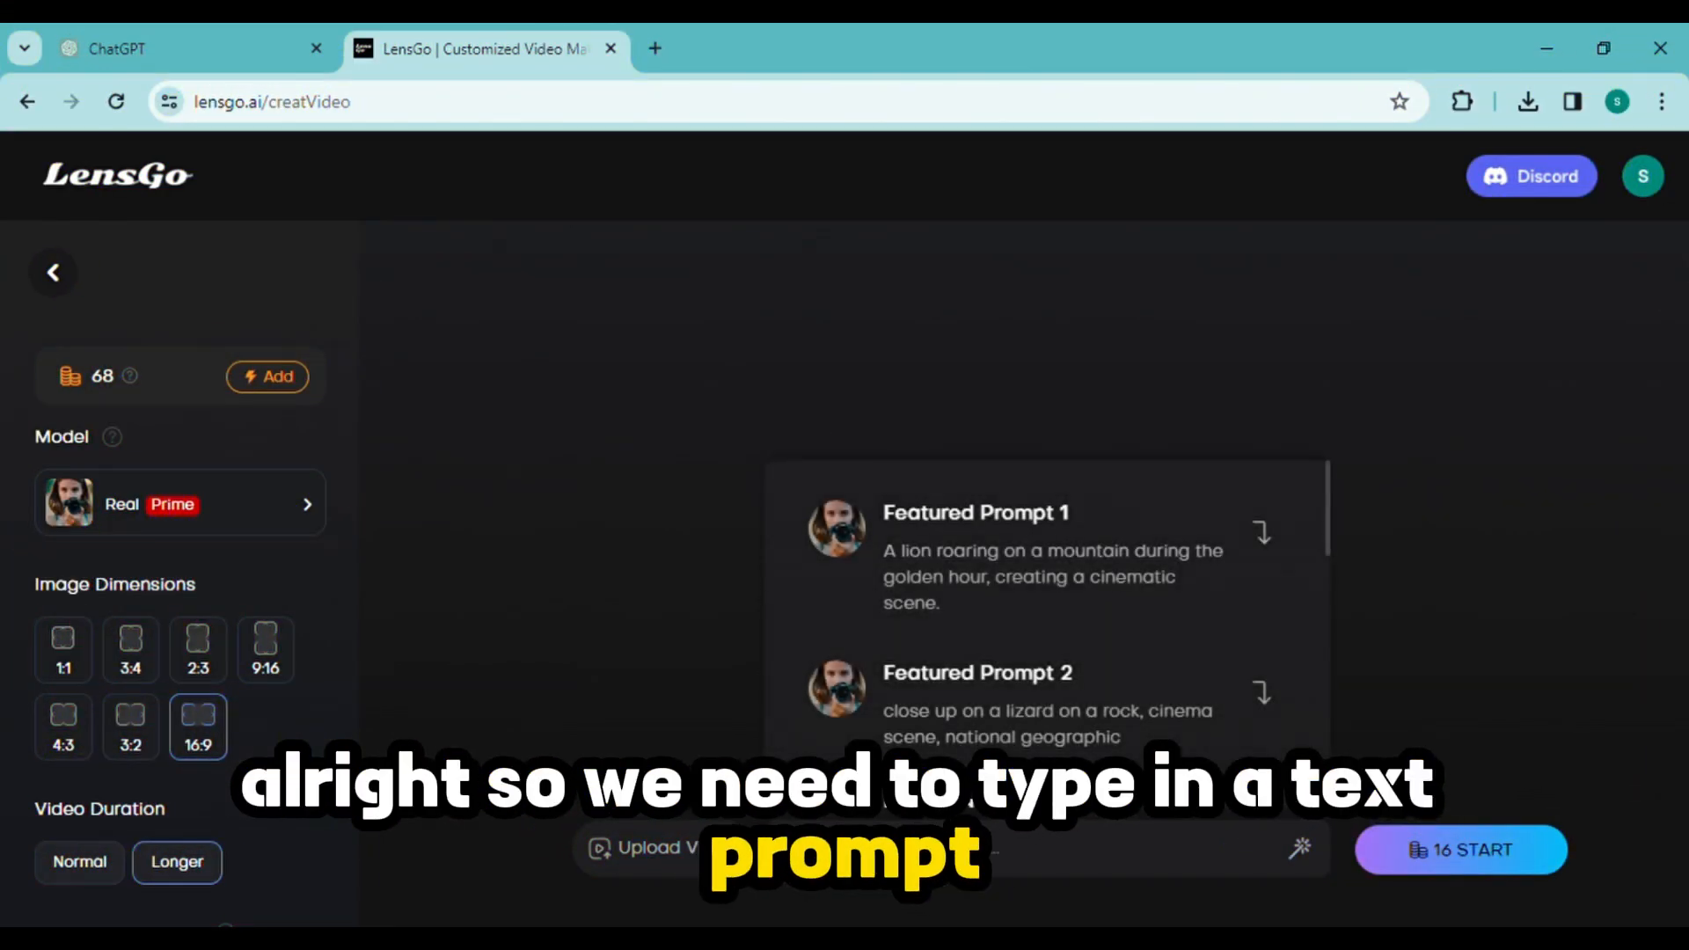
pyautogui.write('A pair of brothers, wearing worn-out jeans and graphic tees, building a makeshift treehouse together in a backyard filled with tools and scattered wood, emphasizing the collaborative and adventurous spirit of their shared playtime, Photography, DSLR with a 35mm lens at f/2.8,')
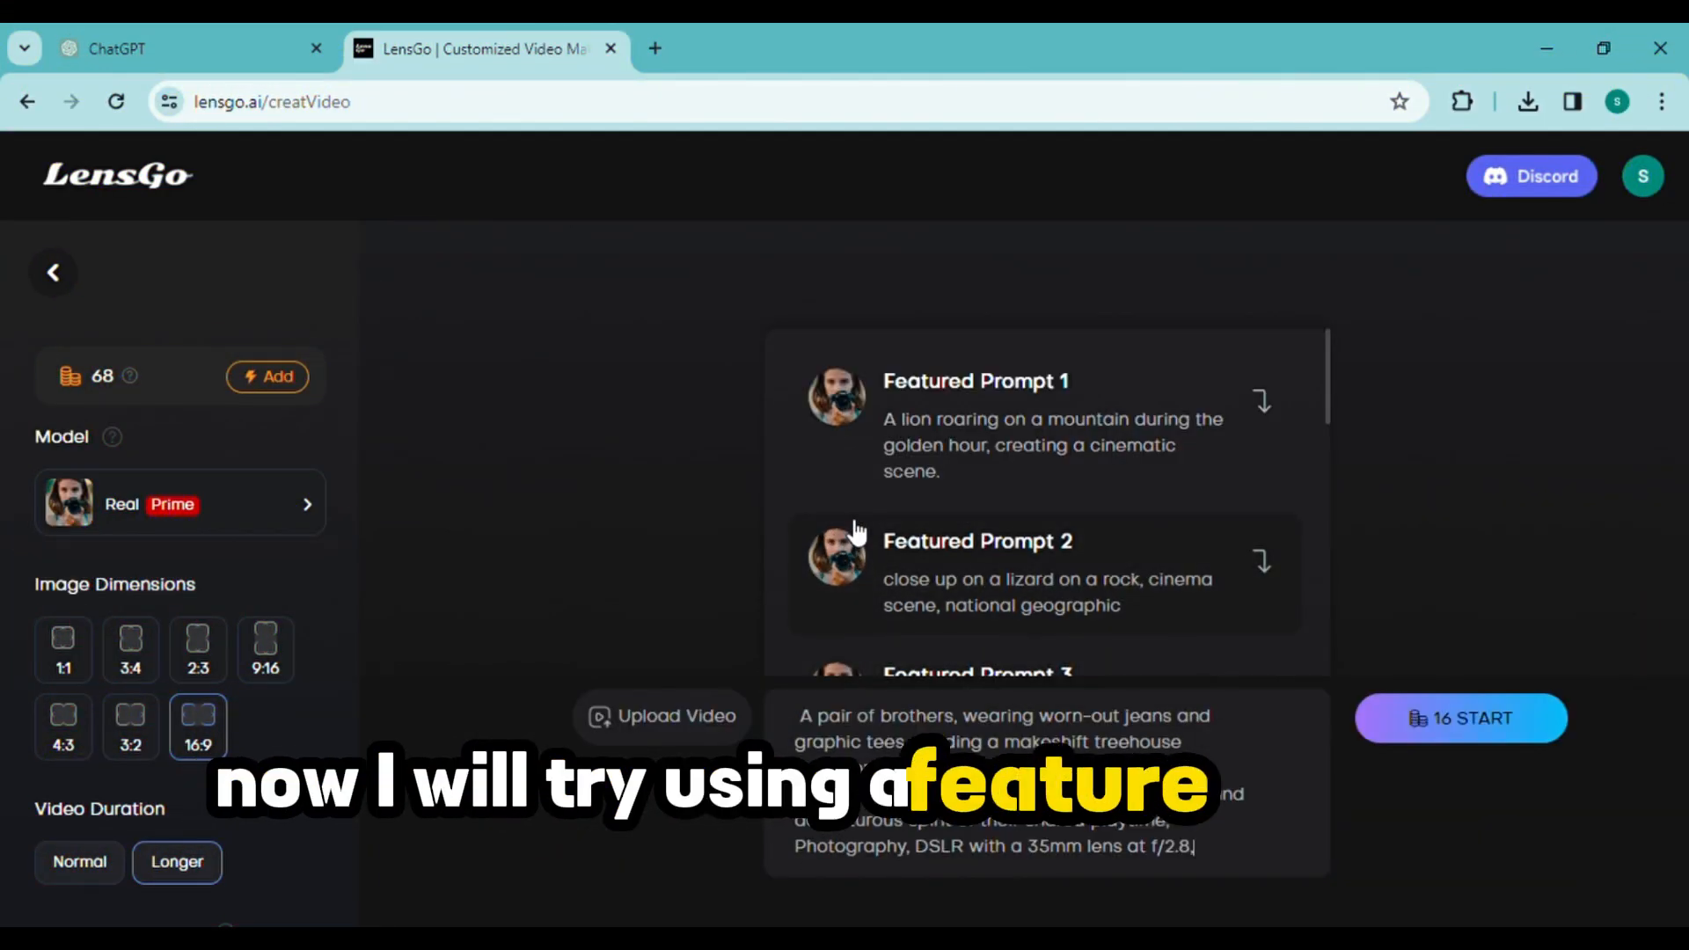
pyautogui.click(1487, 721)
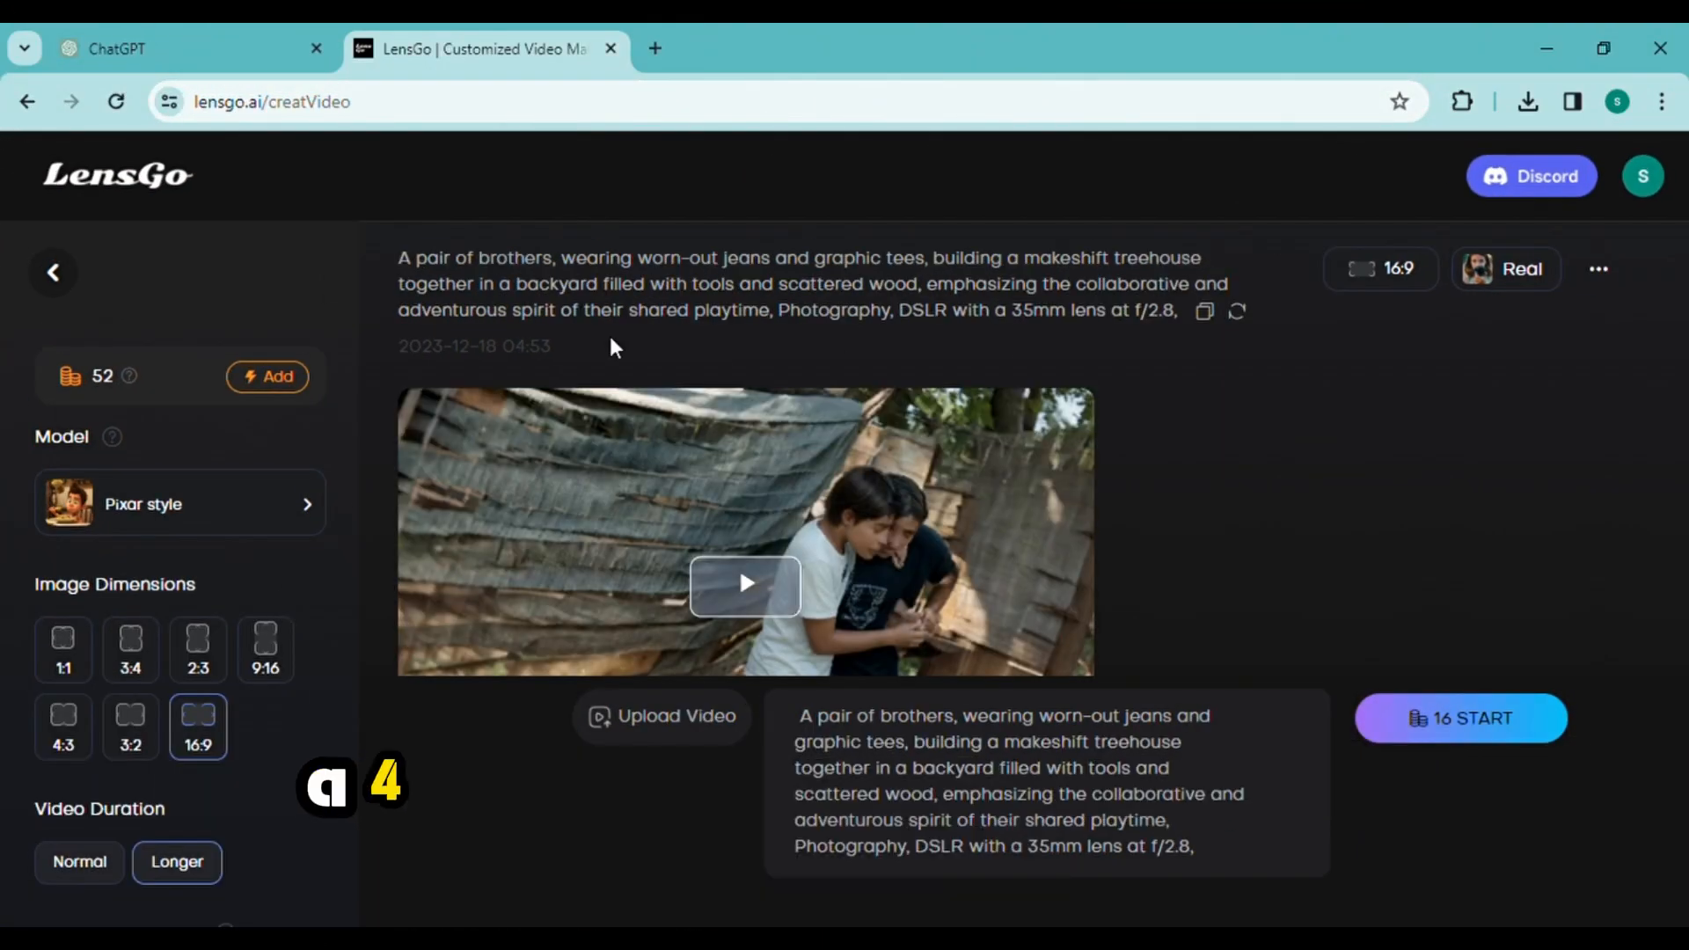
# Step: Play the generated video of the two brothers to check the result
pyautogui.click(749, 587)
pyautogui.scroll(-1, 743, 576)
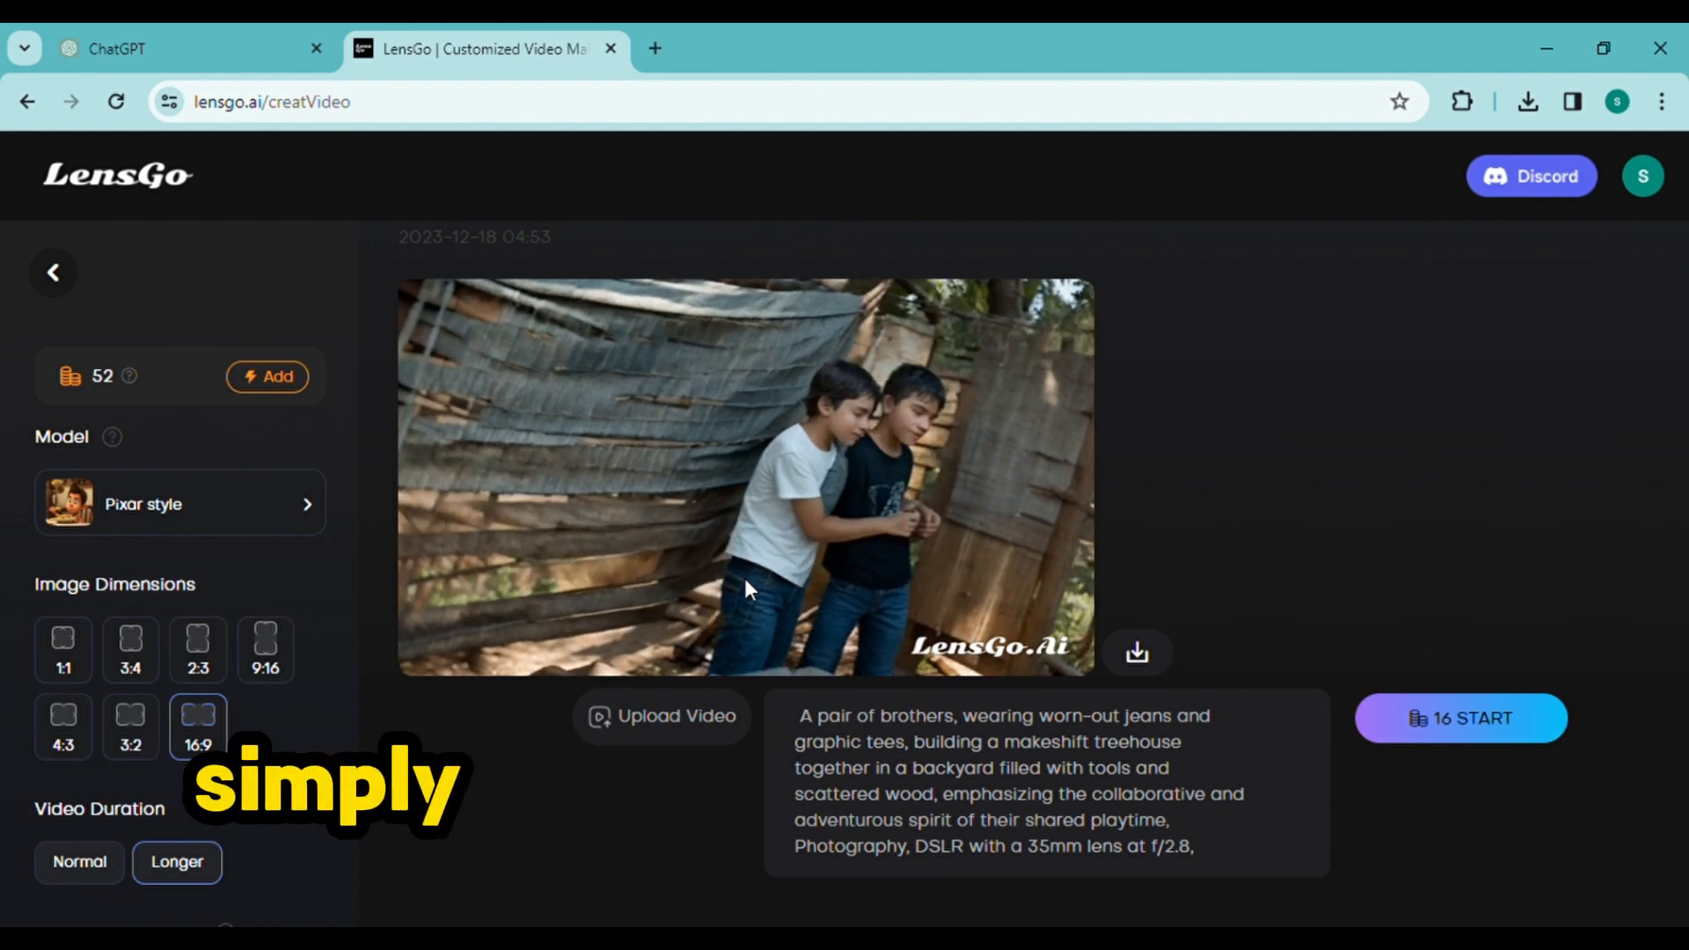
pyautogui.hotkey('ctrl', '-')
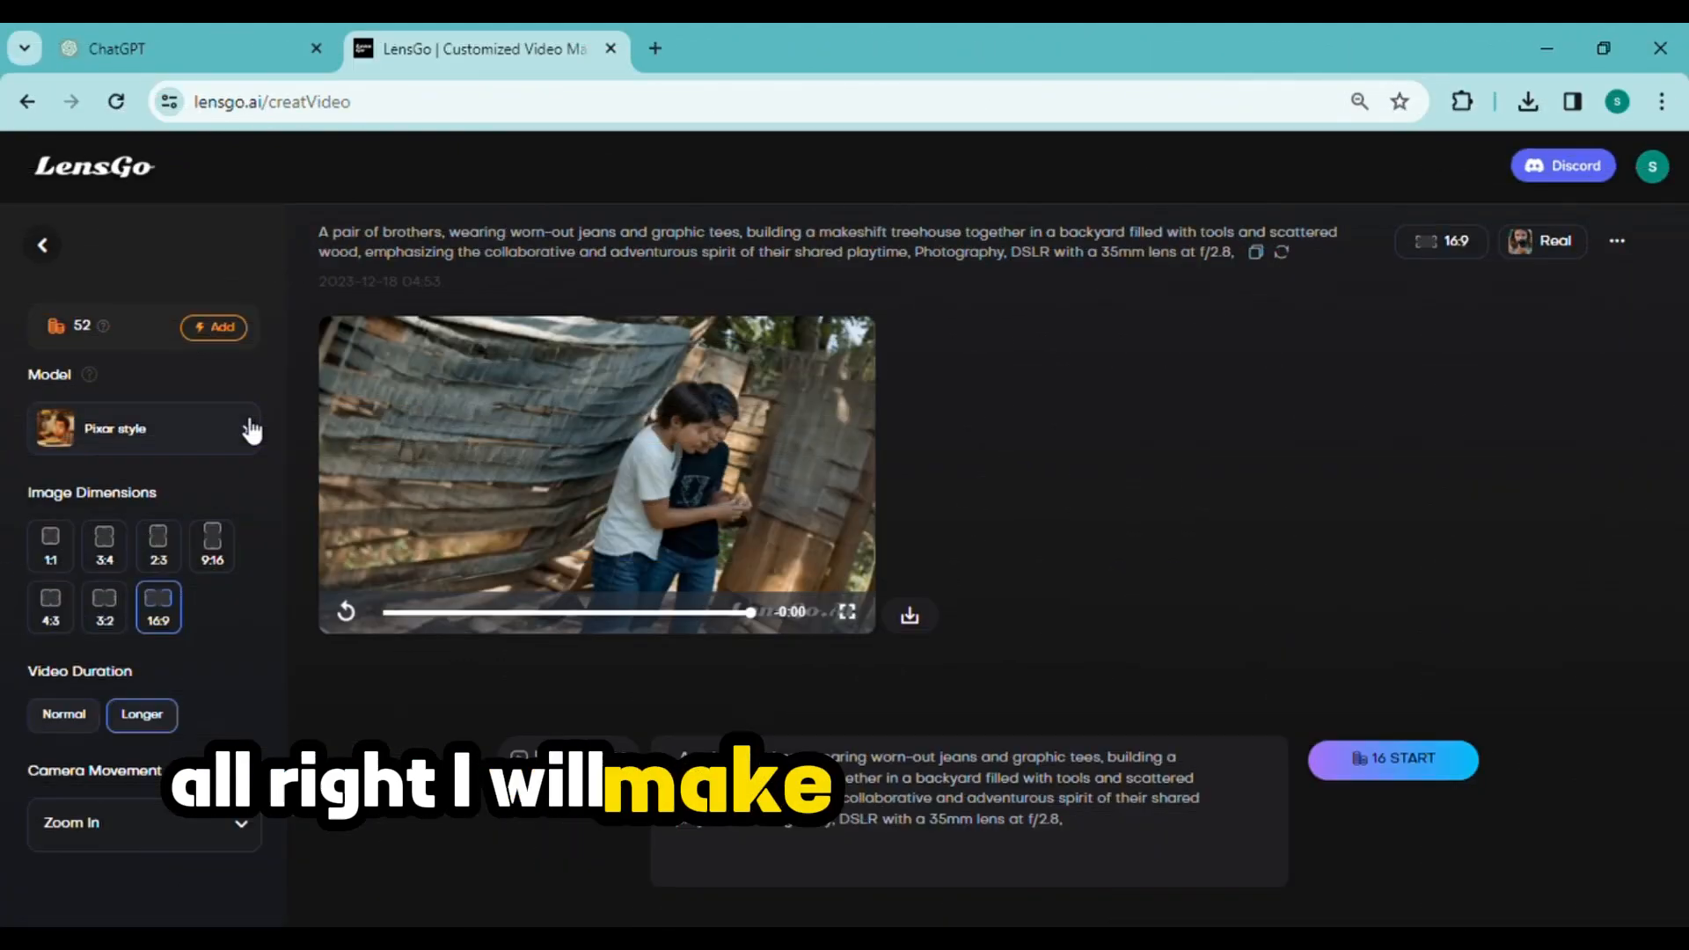
# Step: Select the Real model for another video and set the camera movement to Zoom Out
pyautogui.click(251, 431)
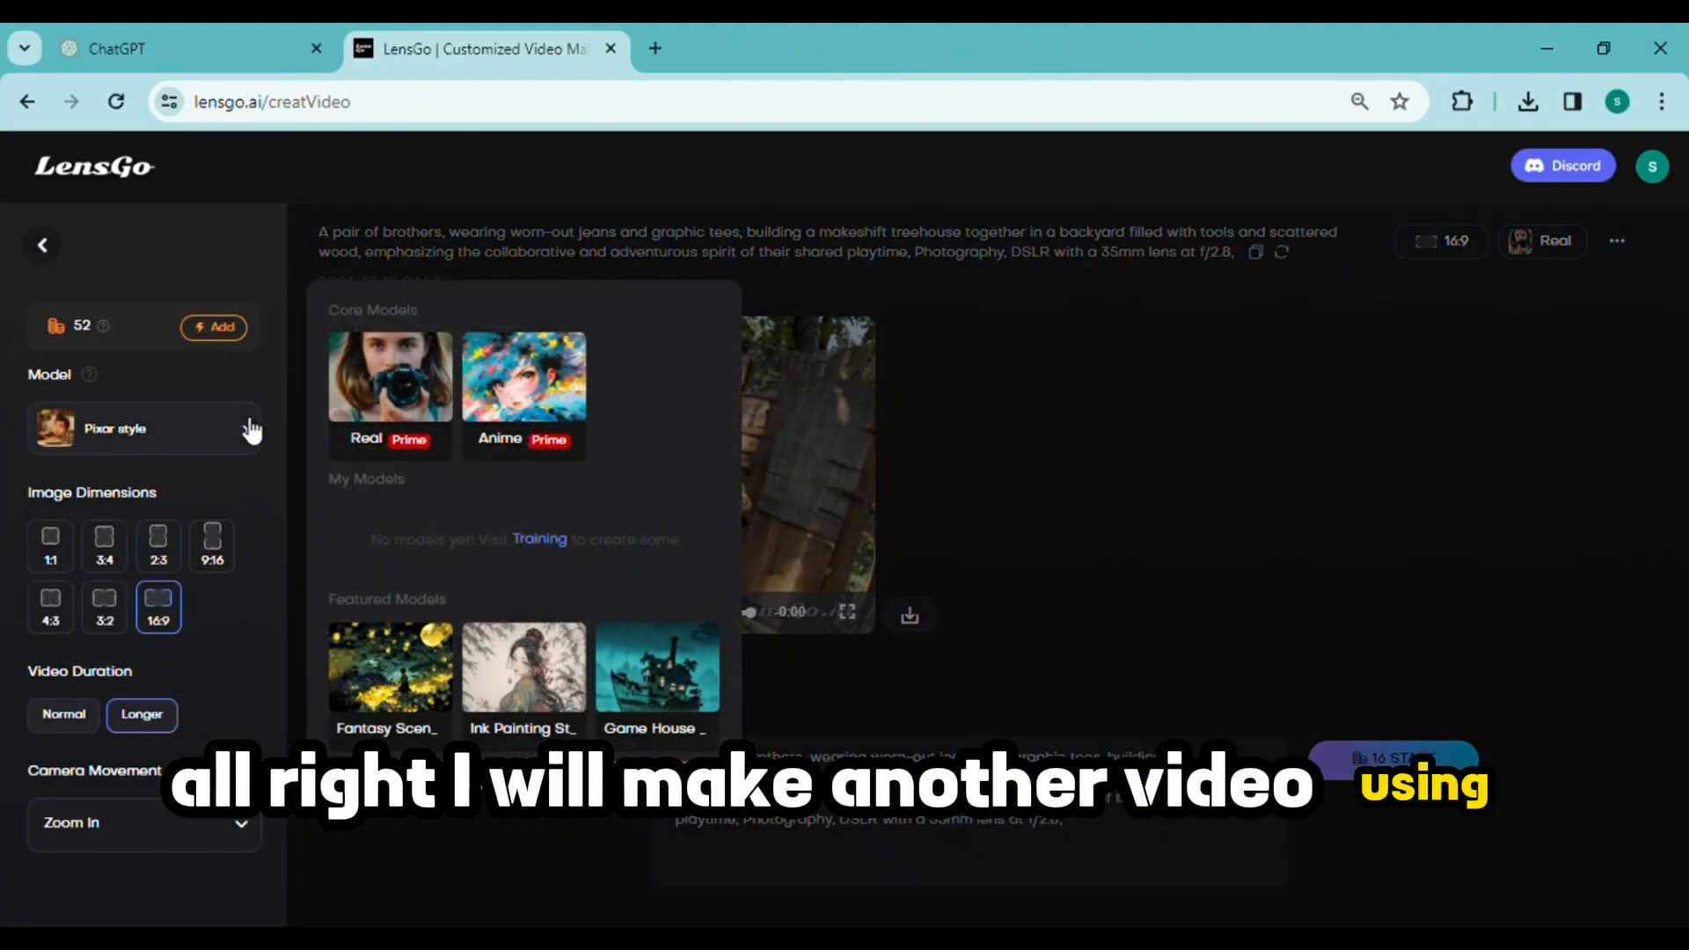
pyautogui.click(390, 369)
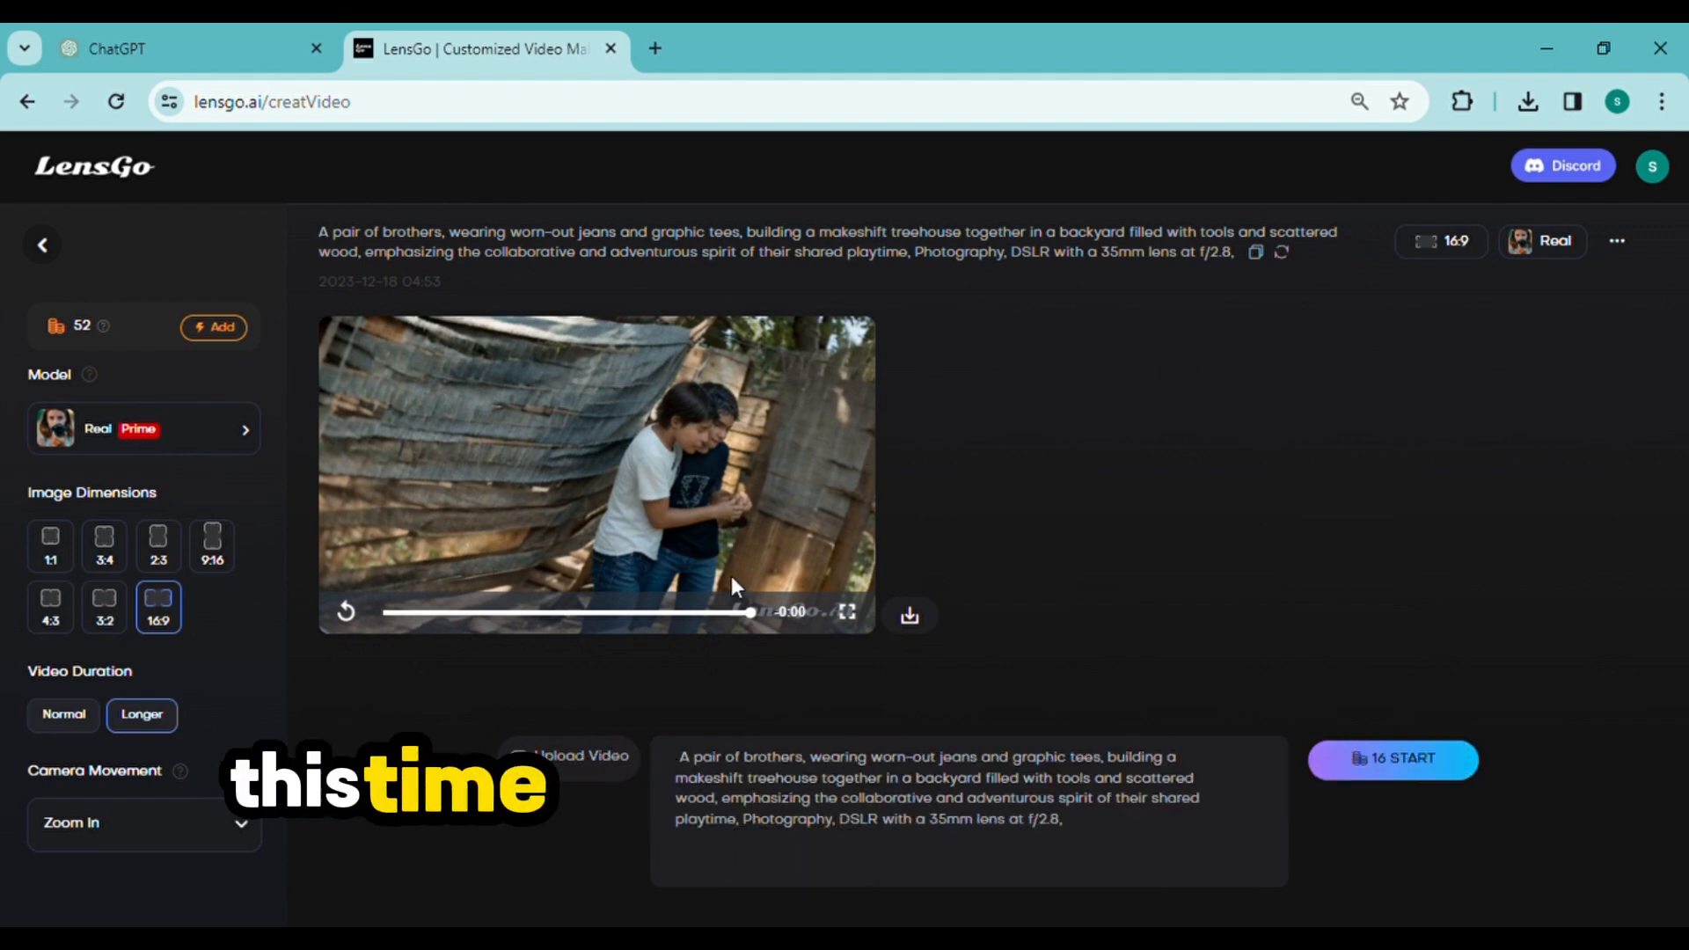
pyautogui.click(233, 823)
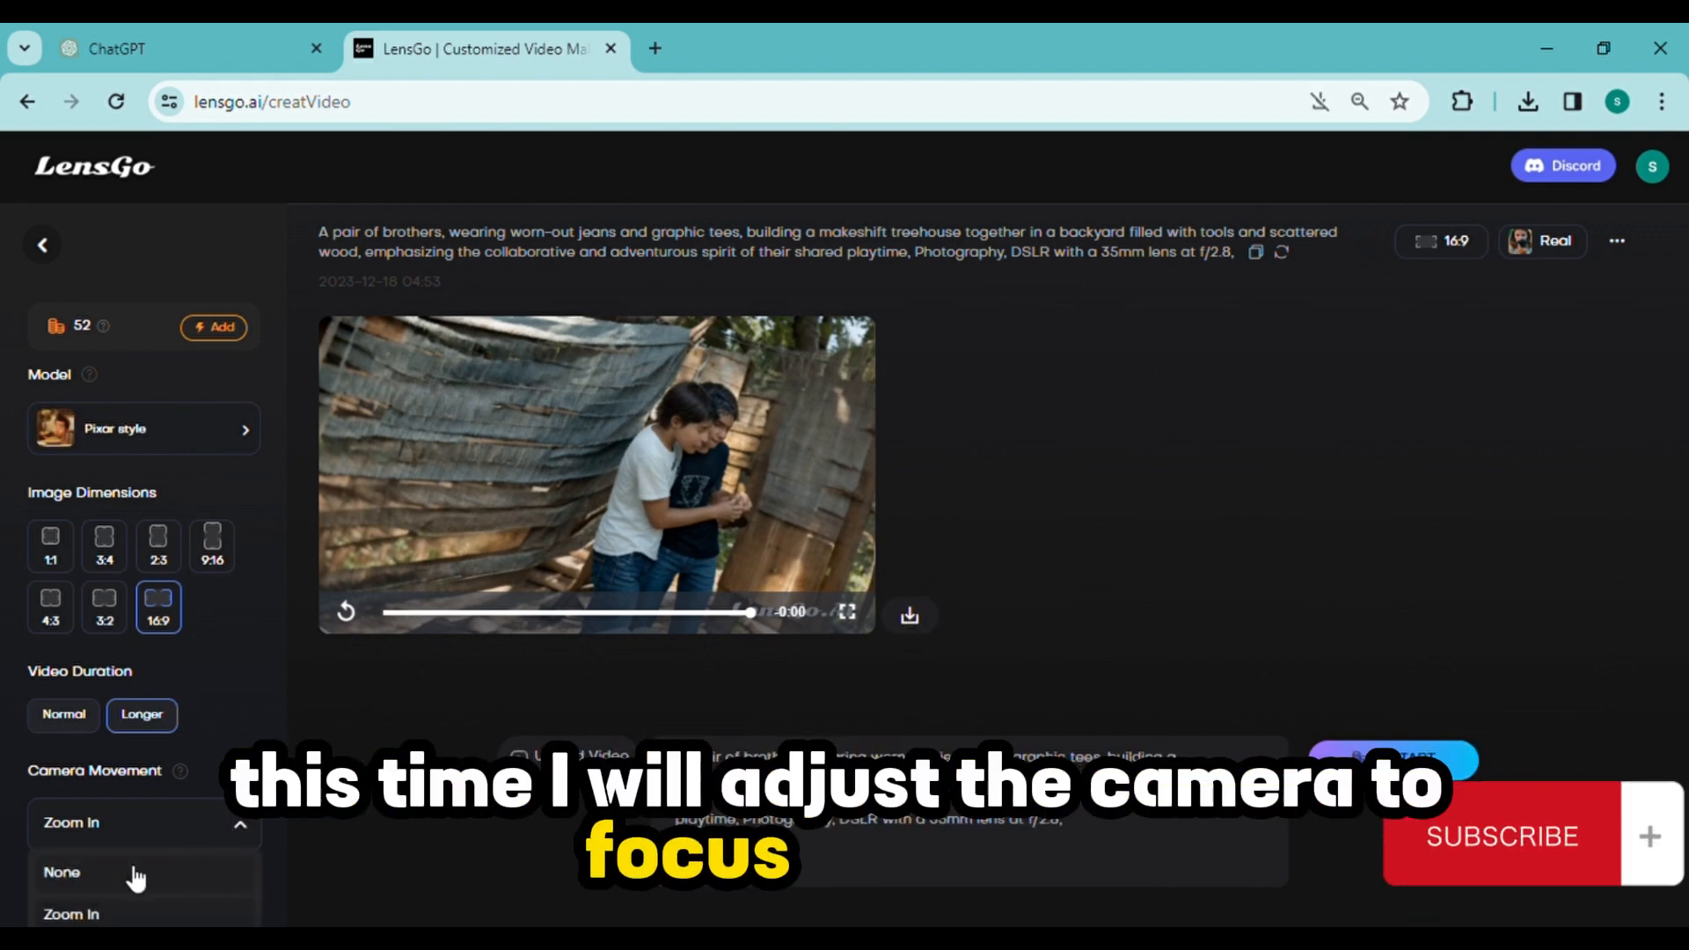
pyautogui.hotkey('ctrl', '-')
pyautogui.click(101, 820)
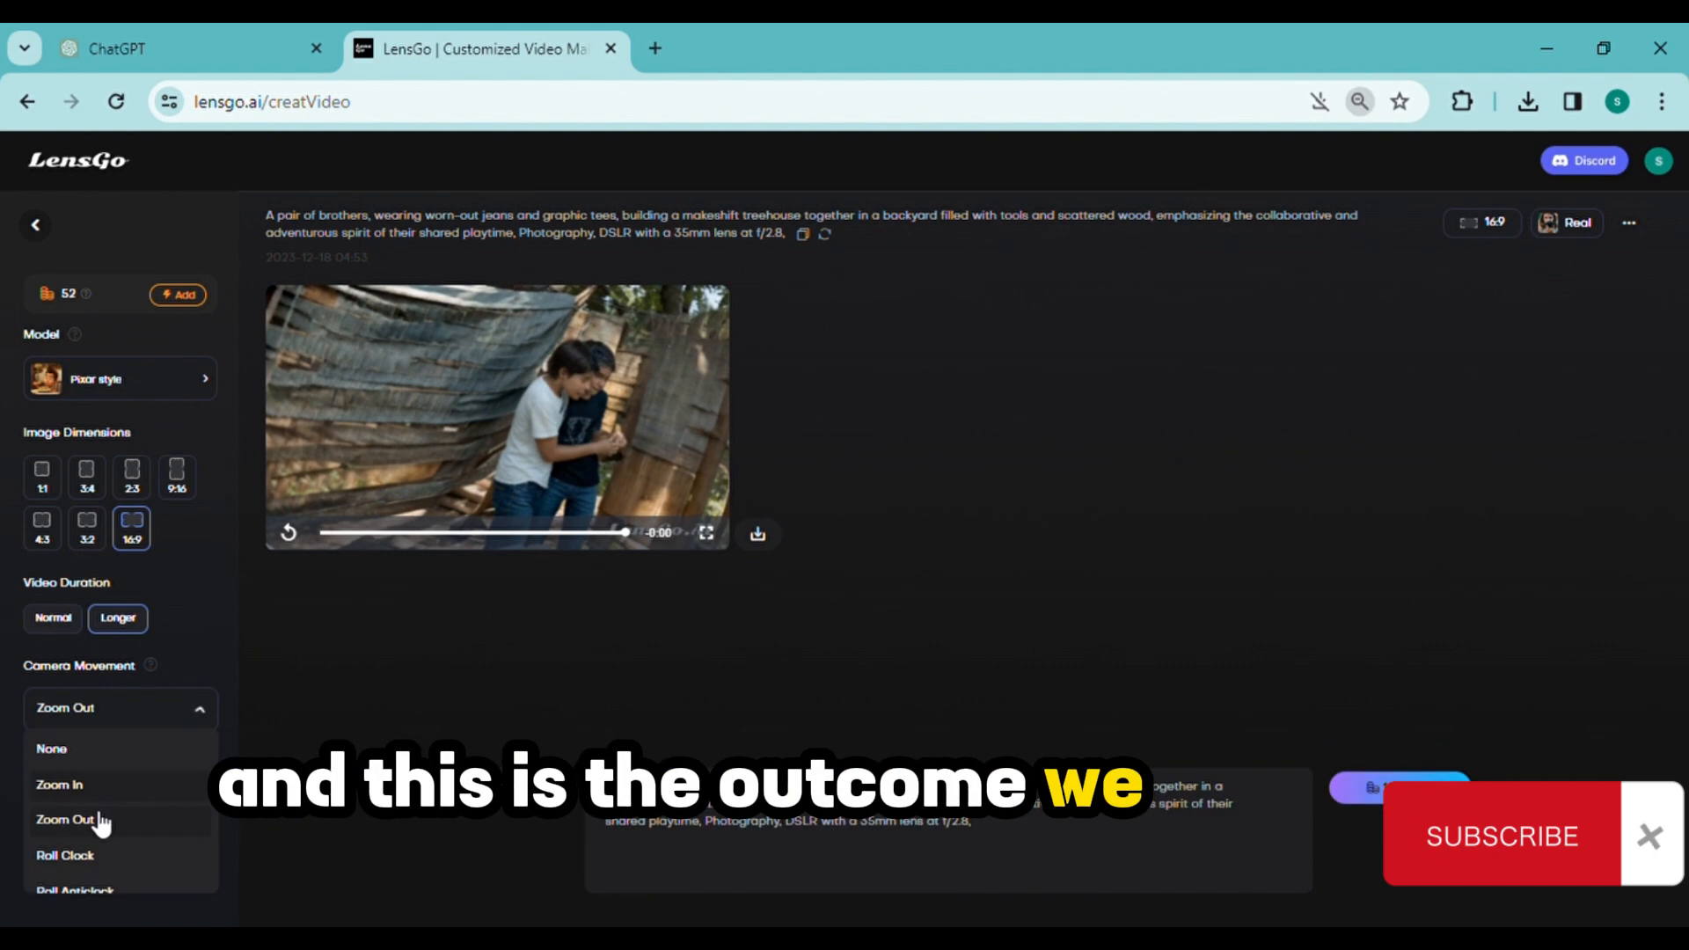